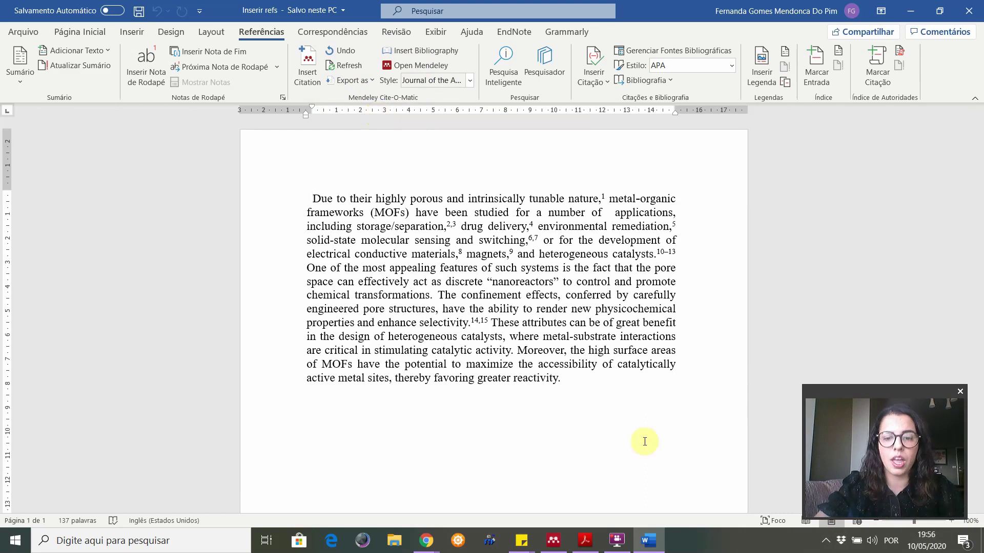
# Switch to Mendeley Desktop and check whether the MS Word plugin is installed
pyautogui.click(553, 541)
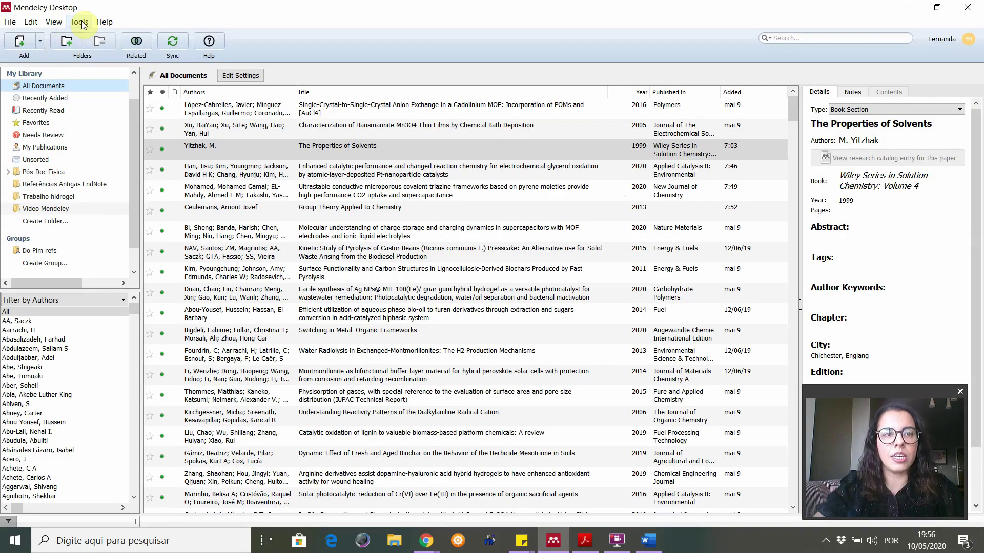
pyautogui.click(80, 22)
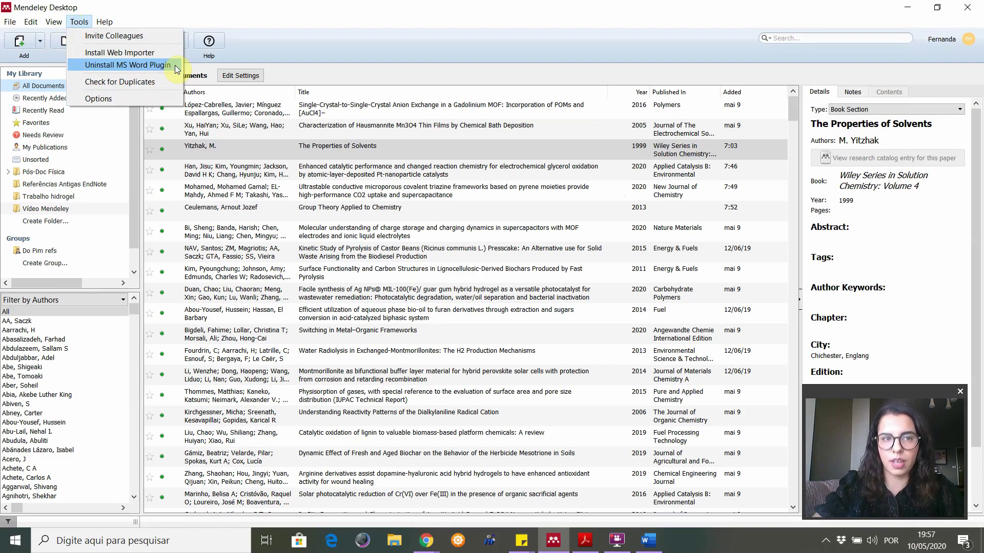
pyautogui.click(364, 54)
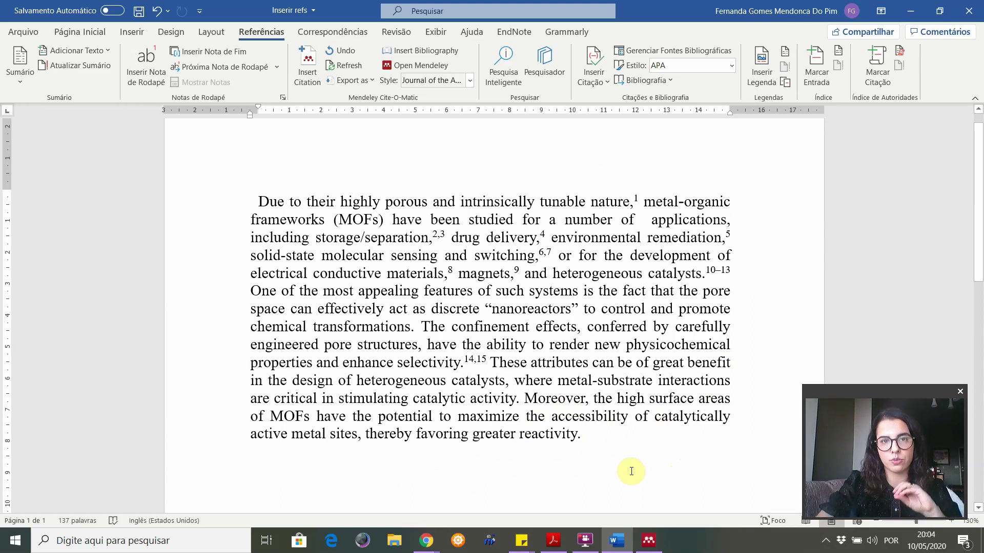
# Switch to Mendeley Desktop and copy the title "Catalytic oxidation of lignin to valuable biomass-based platform chemicals: A review" from the article's details
pyautogui.click(646, 546)
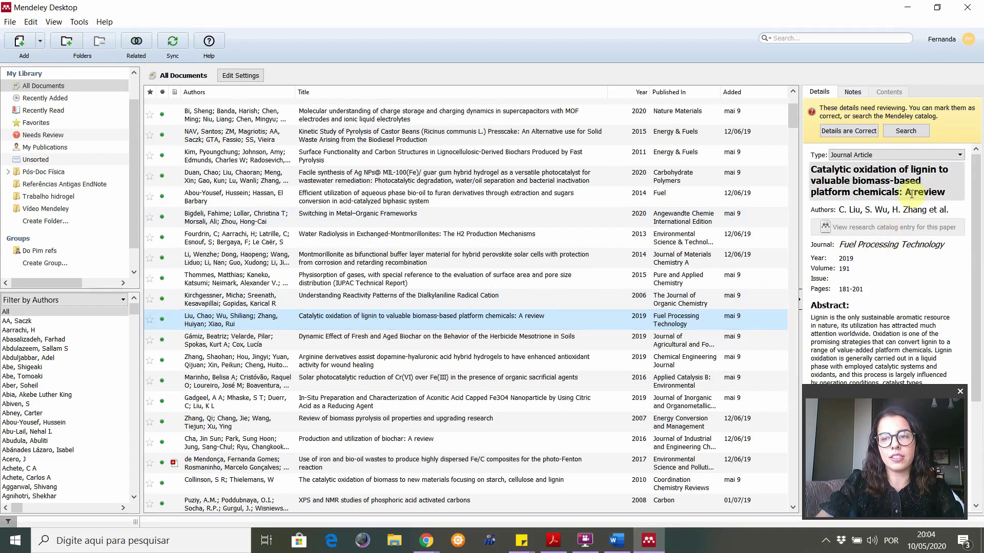
pyautogui.click(950, 189)
pyautogui.hotkey('ctrl', 'c')
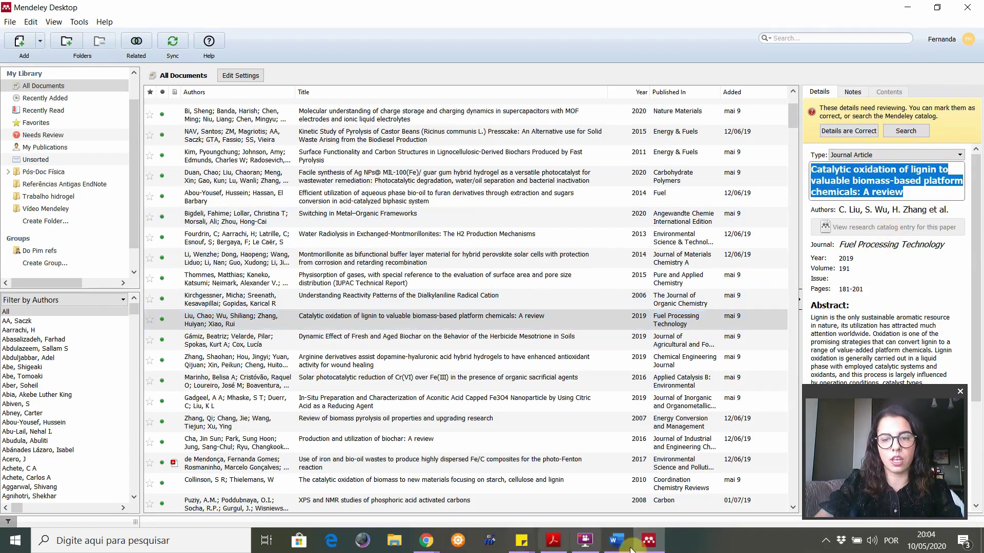
# Switch to Word and insert a Mendeley citation at the paragraph's end, after "reactivity.", finding the article by the copied title
pyautogui.hotkey('alt', 'Tab')
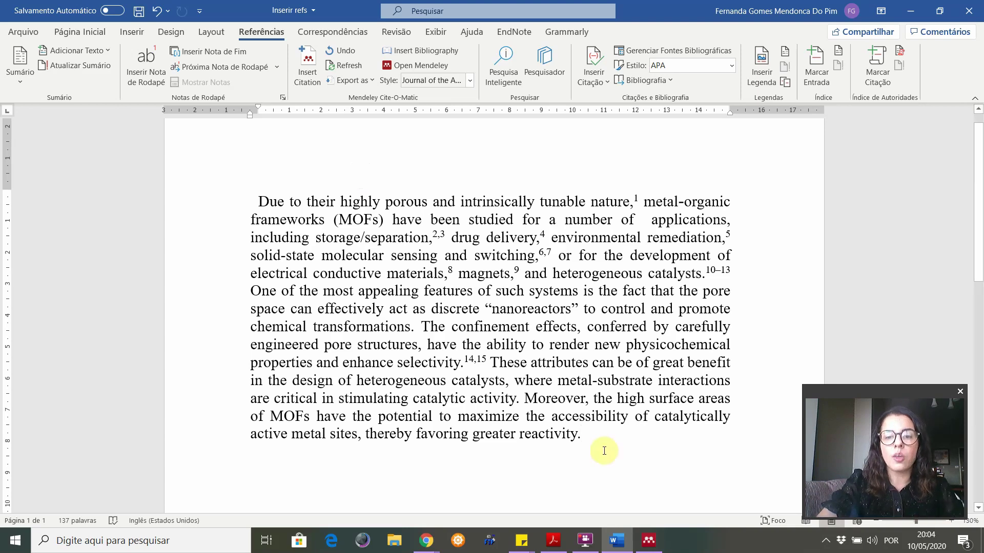
pyautogui.click(580, 434)
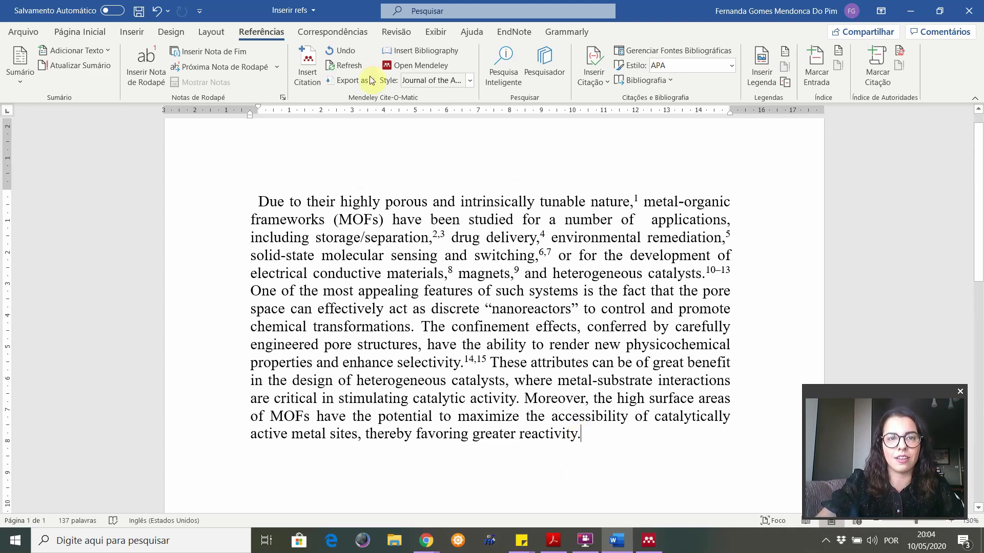
pyautogui.click(301, 61)
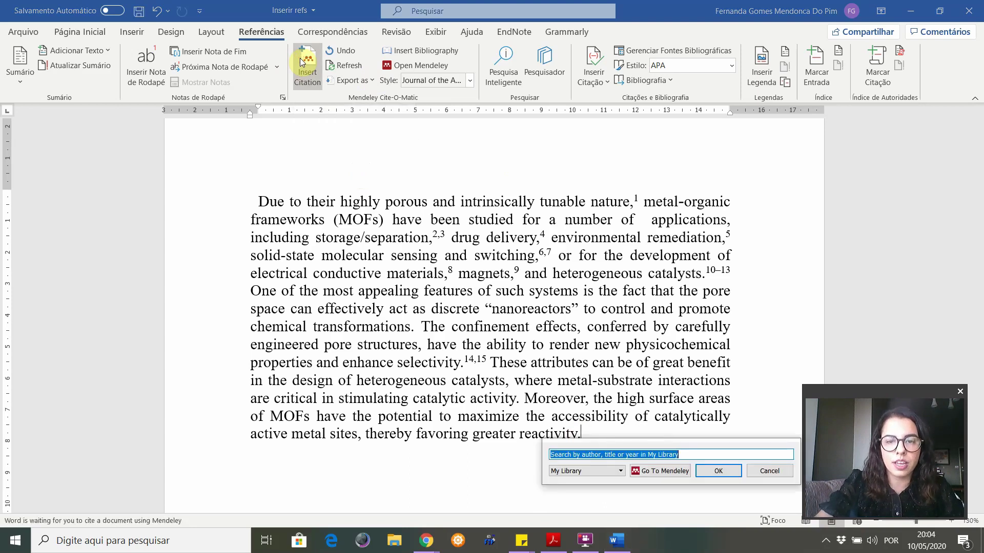
pyautogui.hotkey('ctrl', 'v')
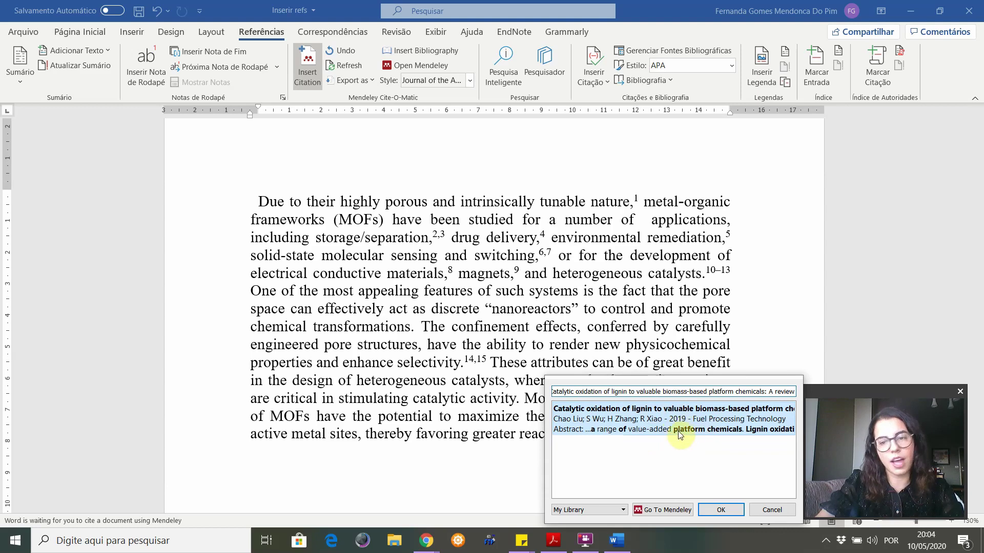
pyautogui.click(712, 508)
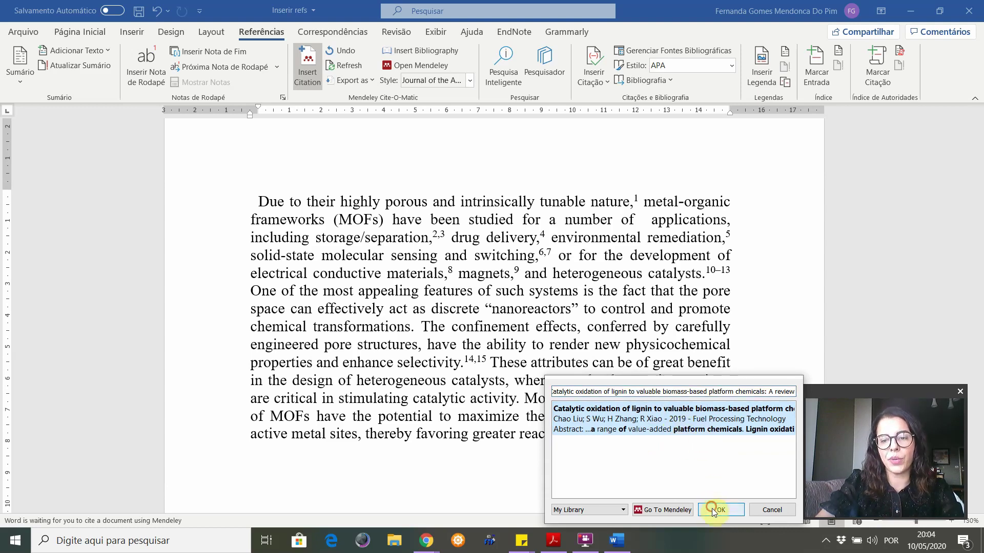
pyautogui.click(596, 436)
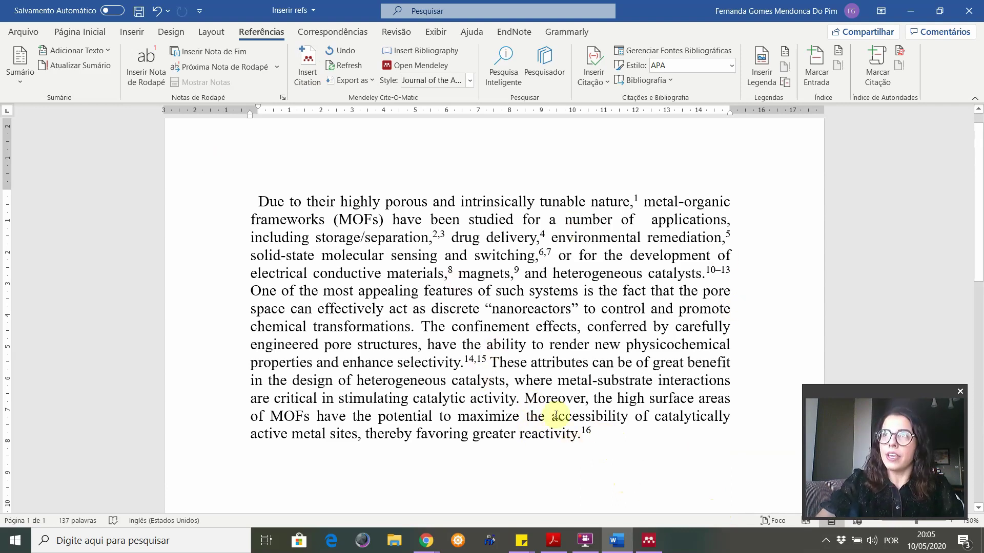
# Add the heading "References" below the paragraph, followed by a new empty line
pyautogui.scroll(-8, 467, 395)
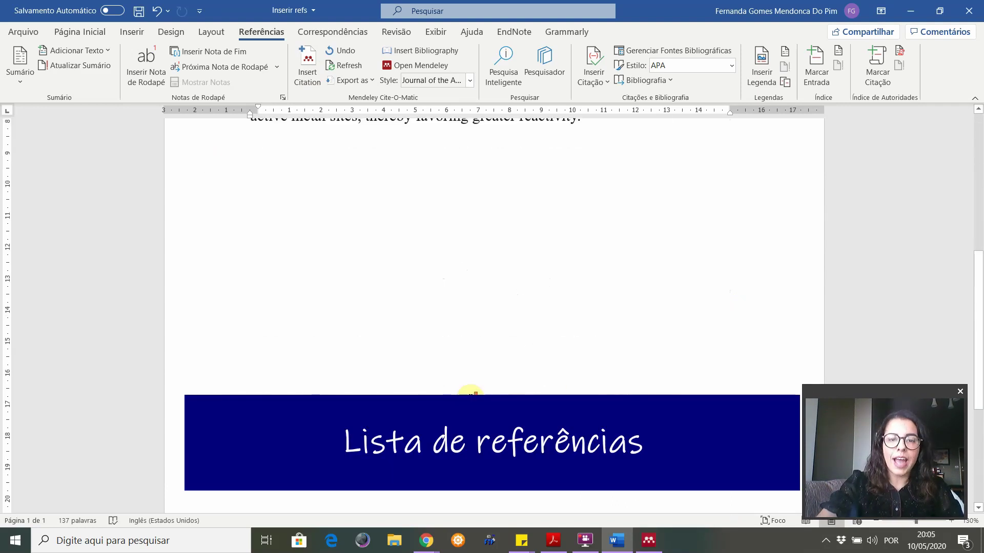
pyautogui.scroll(6, 469, 395)
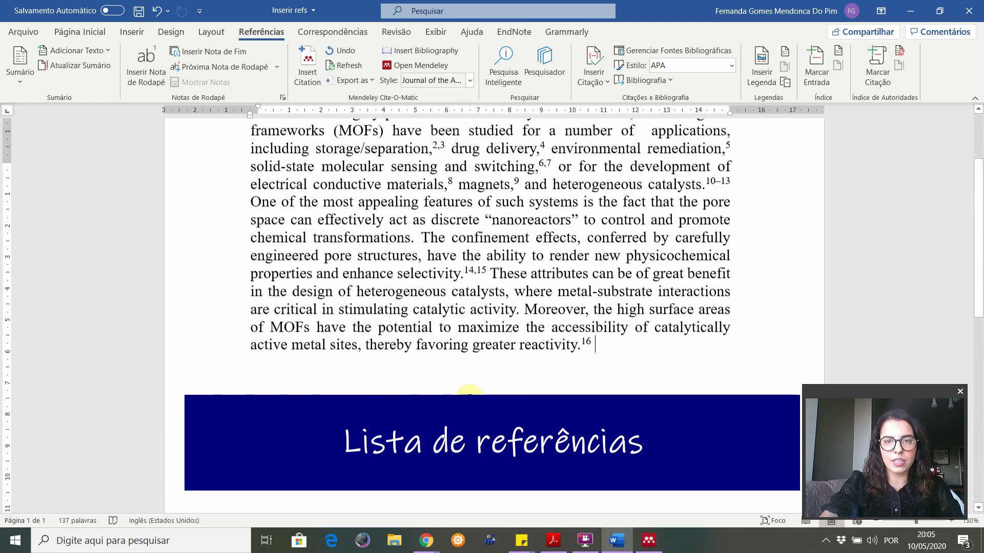
pyautogui.scroll(-3, 469, 396)
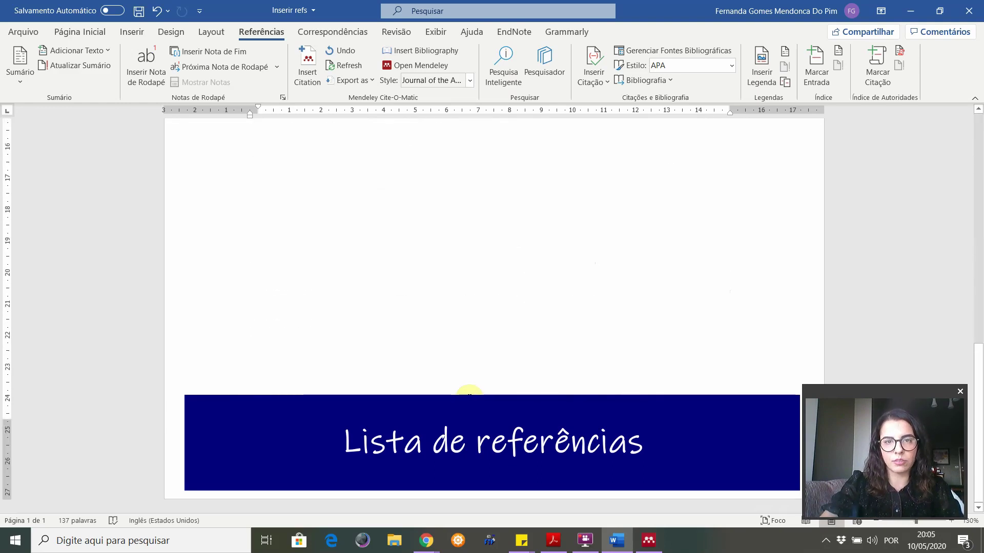
pyautogui.scroll(5, 469, 395)
pyautogui.scroll(2, 470, 395)
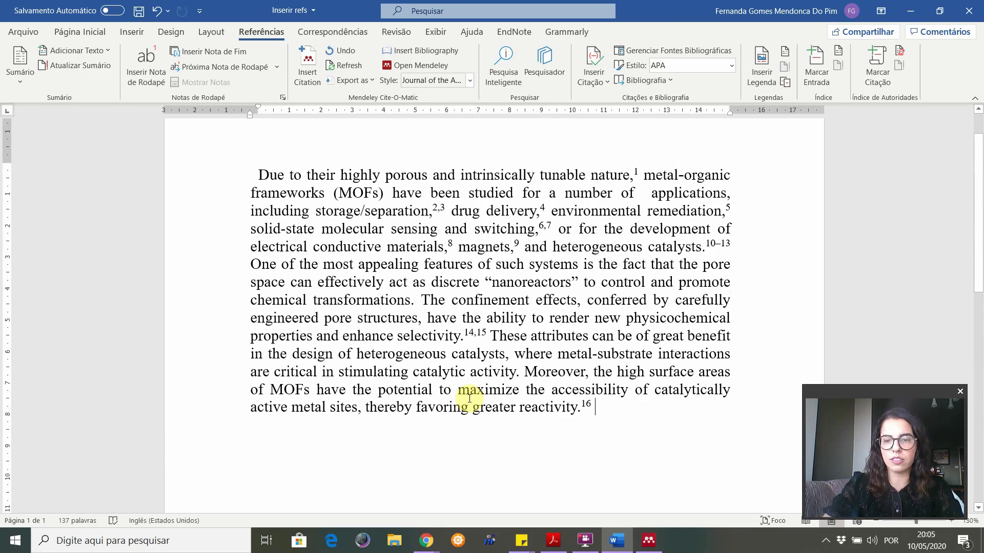
pyautogui.hotkey('ctrl', 'z')
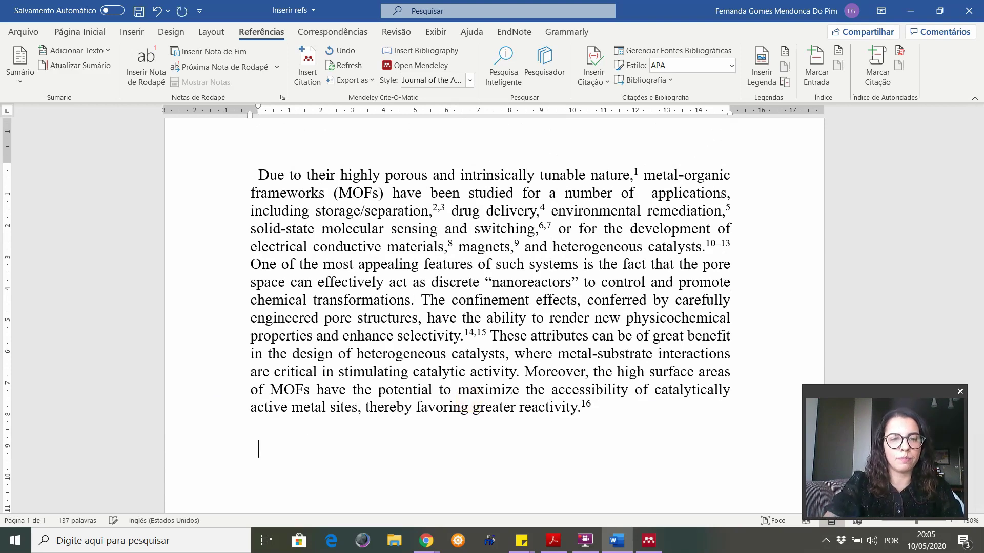
pyautogui.write('References')
pyautogui.press('Return')
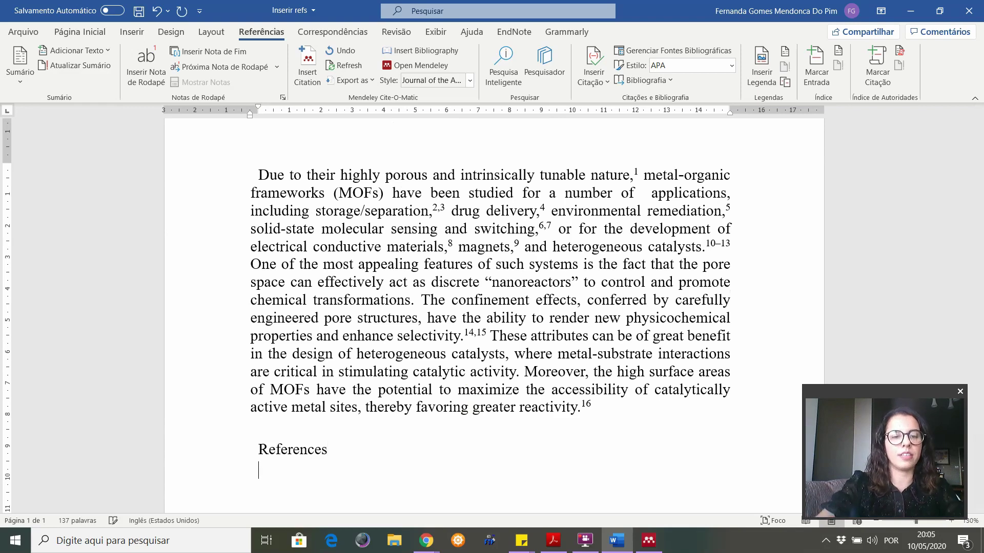
# Insert the Mendeley bibliography under the "References" heading and look through the list of entries
pyautogui.scroll(-3, 290, 448)
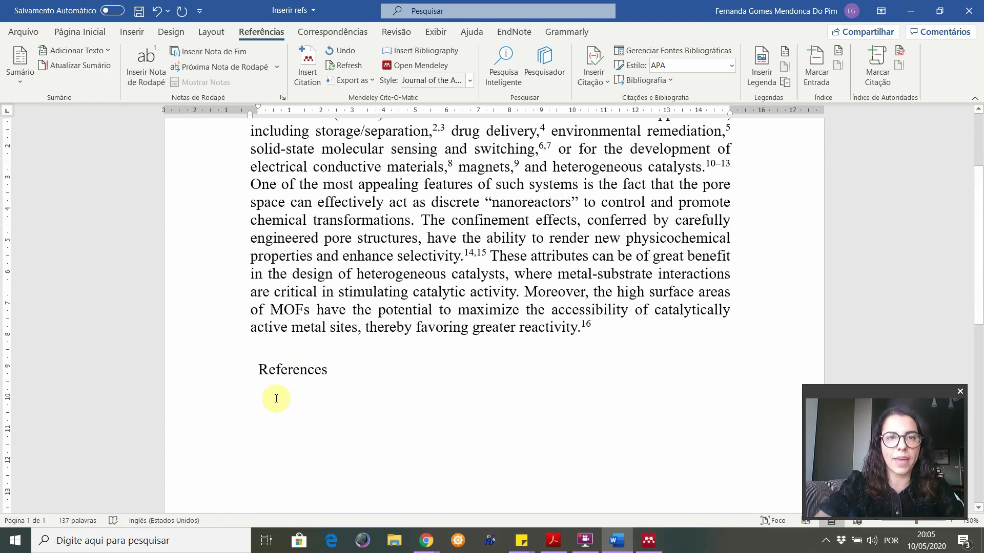
pyautogui.click(451, 52)
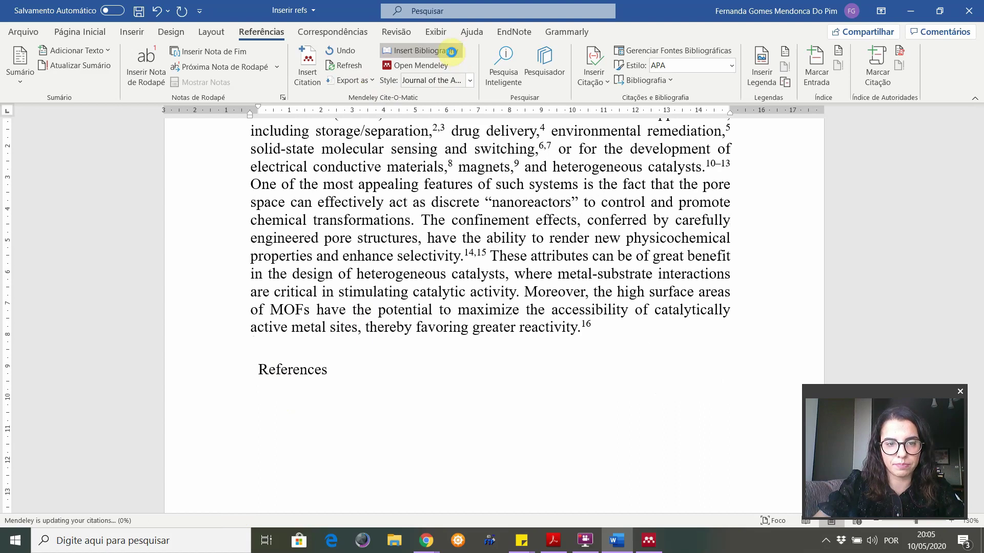
pyautogui.scroll(-15, 438, 379)
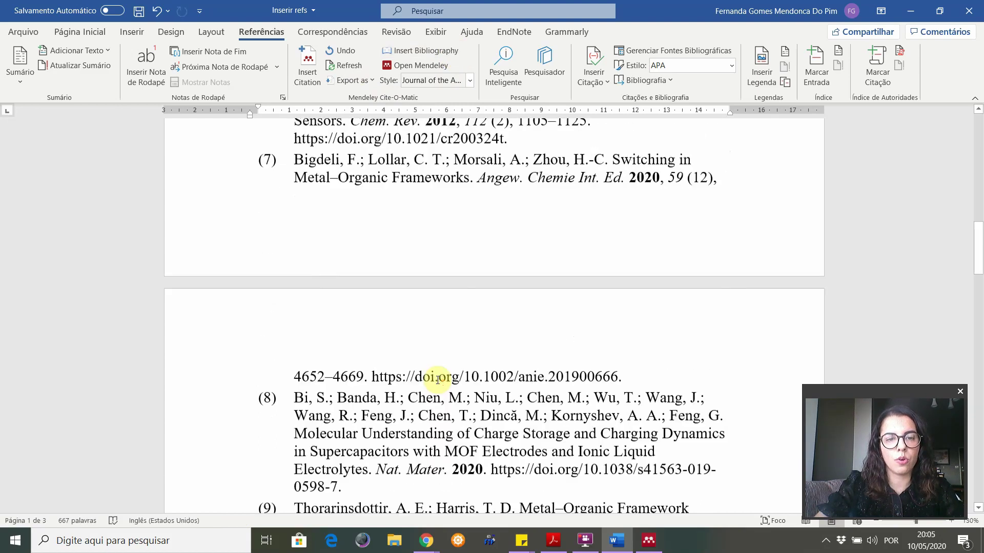
pyautogui.scroll(-12, 438, 381)
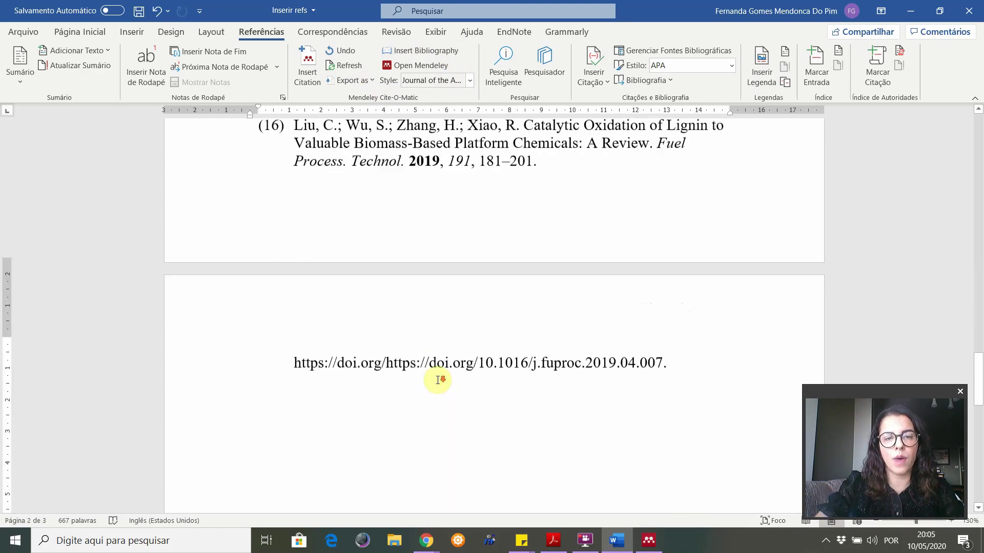
pyautogui.scroll(15, 437, 380)
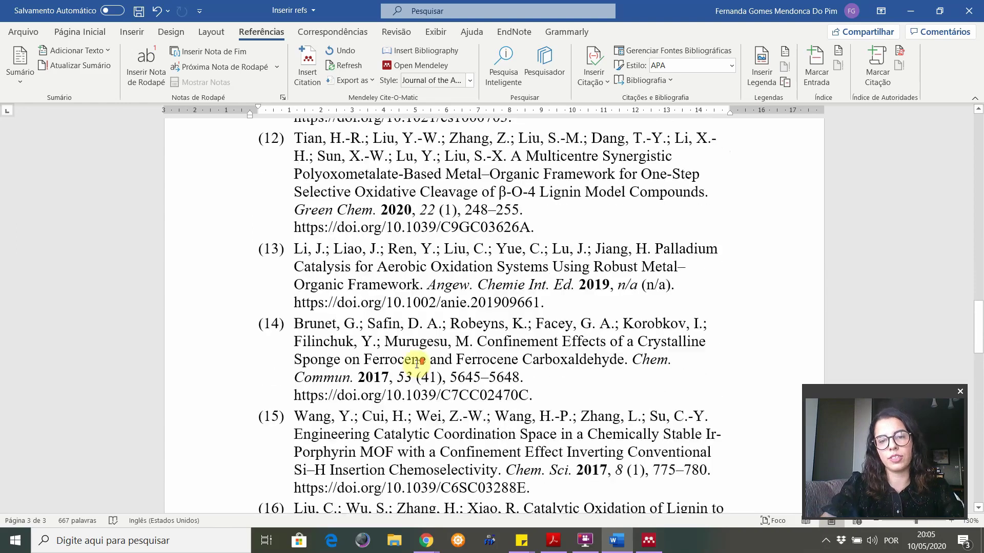
pyautogui.scroll(20, 419, 365)
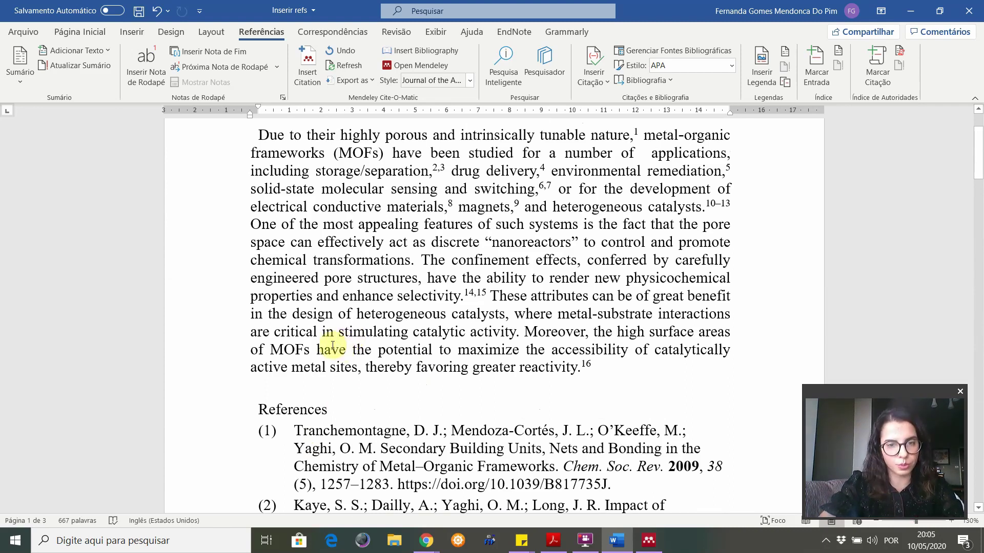
pyautogui.scroll(1, 352, 336)
pyautogui.scroll(1, 598, 328)
pyautogui.scroll(-1, 598, 328)
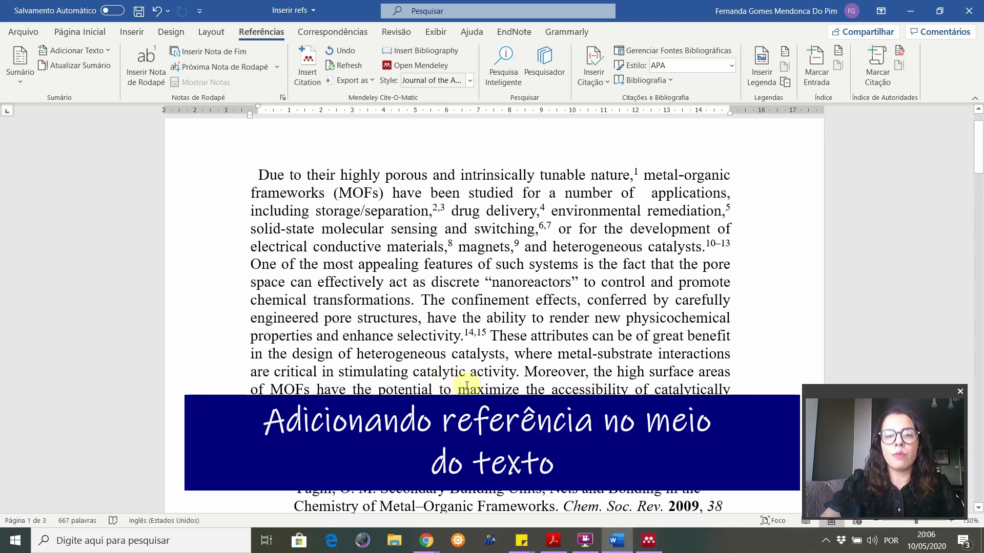
# Switch to Mendeley Desktop and copy the title "The catalytic oxidation of biomass to new materials focusing on starch, cellulose and lignin"
pyautogui.scroll(-2, 501, 297)
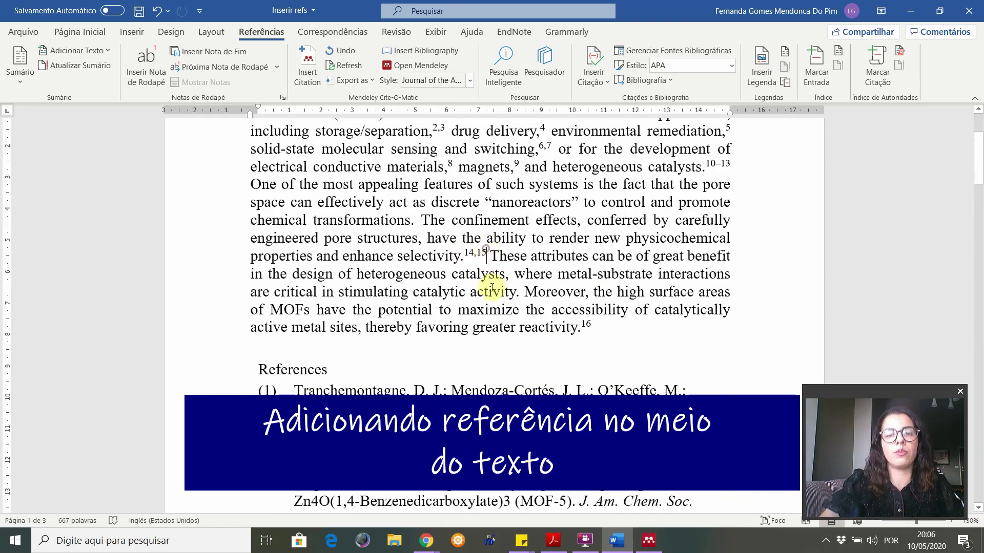
pyautogui.click(648, 541)
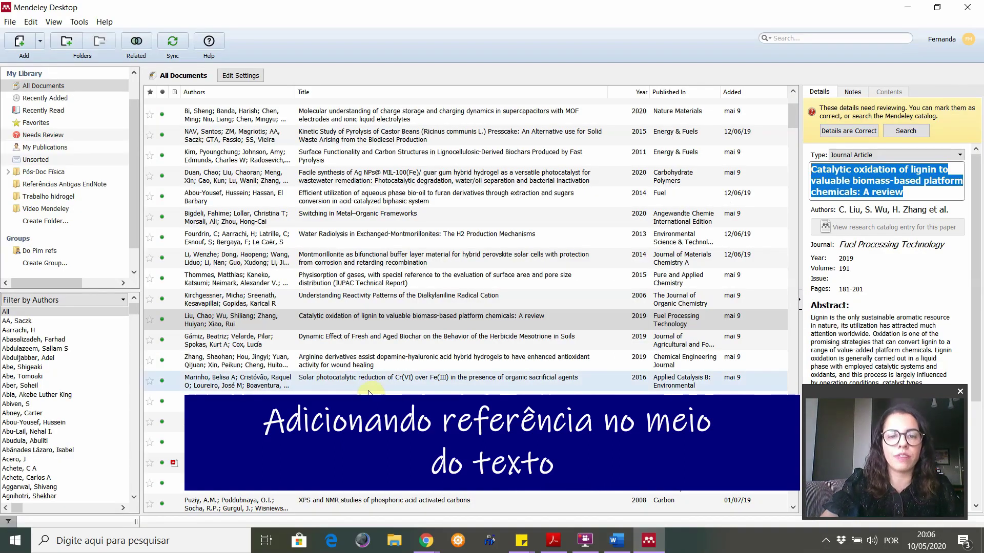
pyautogui.scroll(-3, 470, 366)
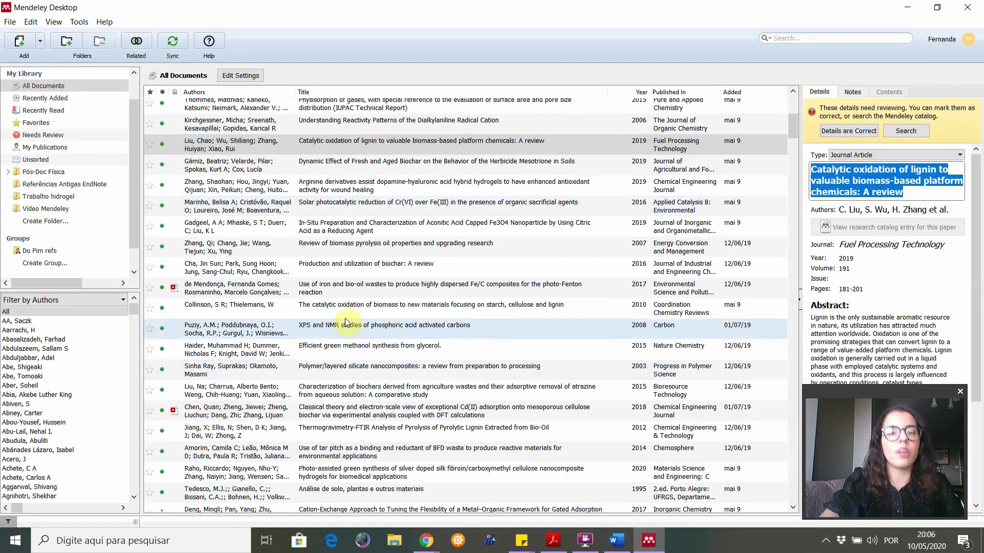
pyautogui.click(352, 308)
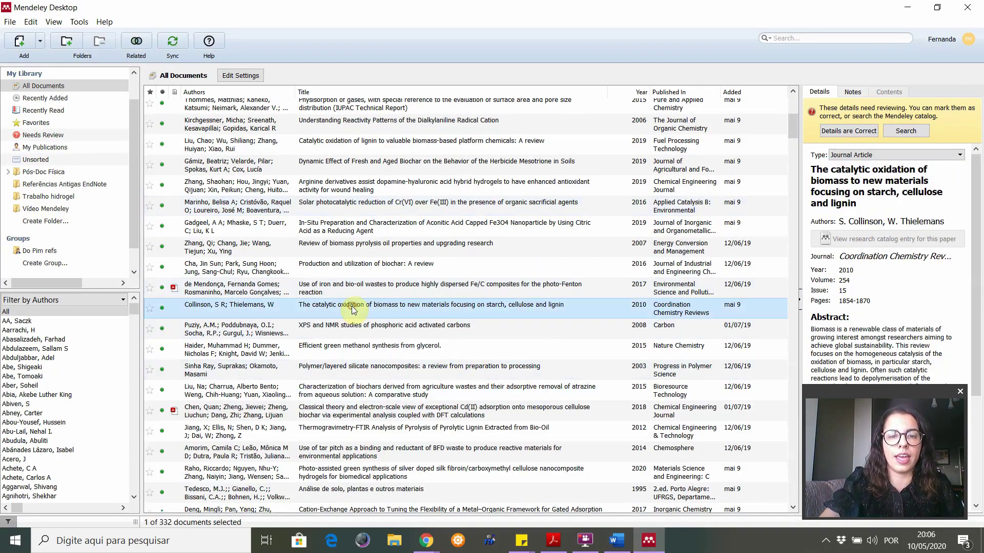
pyautogui.click(863, 204)
pyautogui.moveTo(838, 200); pyautogui.dragTo(814, 169)
pyautogui.hotkey('ctrl', 'c')
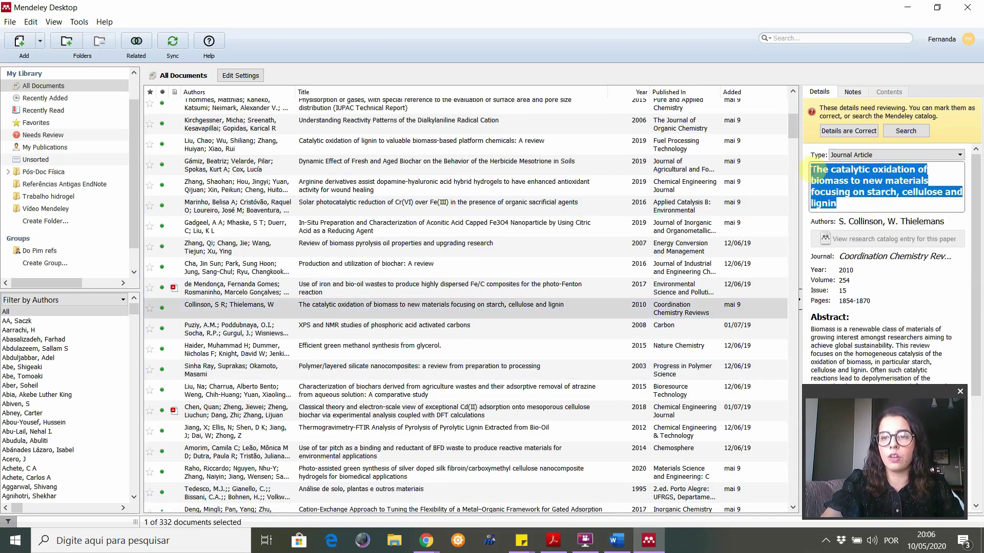
# Switch to Word and insert a Mendeley citation for the copied title directly after citation 14,15 in the middle of the paragraph
pyautogui.hotkey('alt', 'Tab')
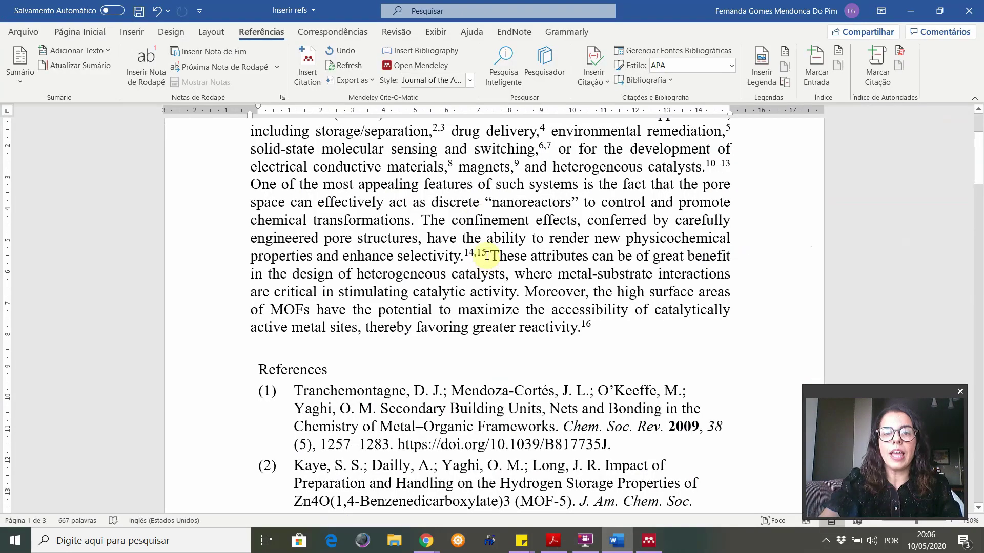
pyautogui.click(313, 69)
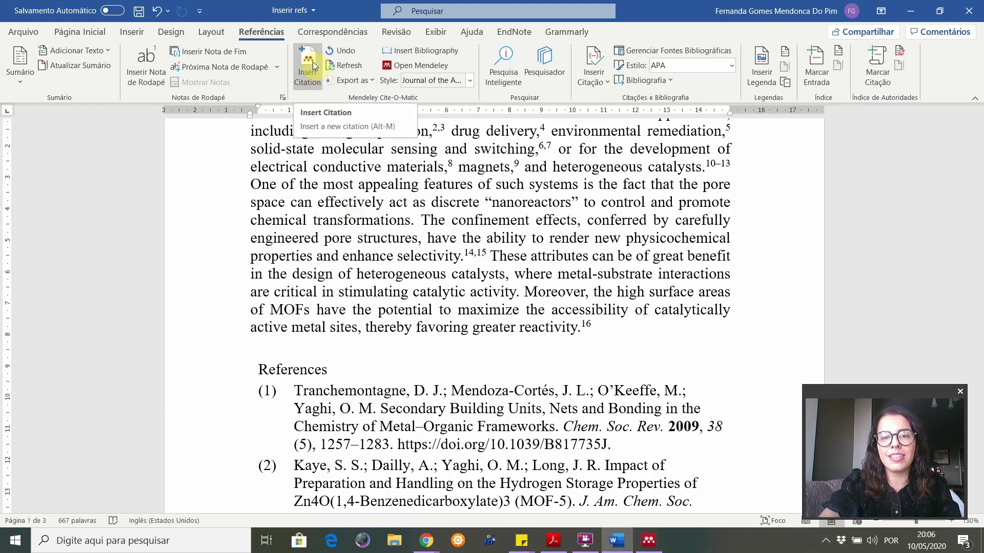
pyautogui.click(310, 64)
pyautogui.hotkey('ctrl', 'v')
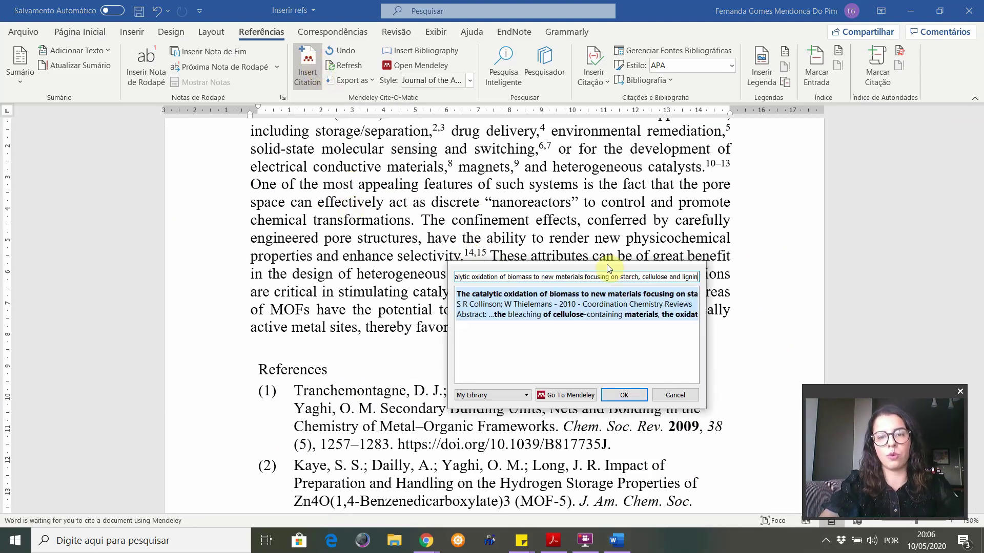
pyautogui.click(623, 395)
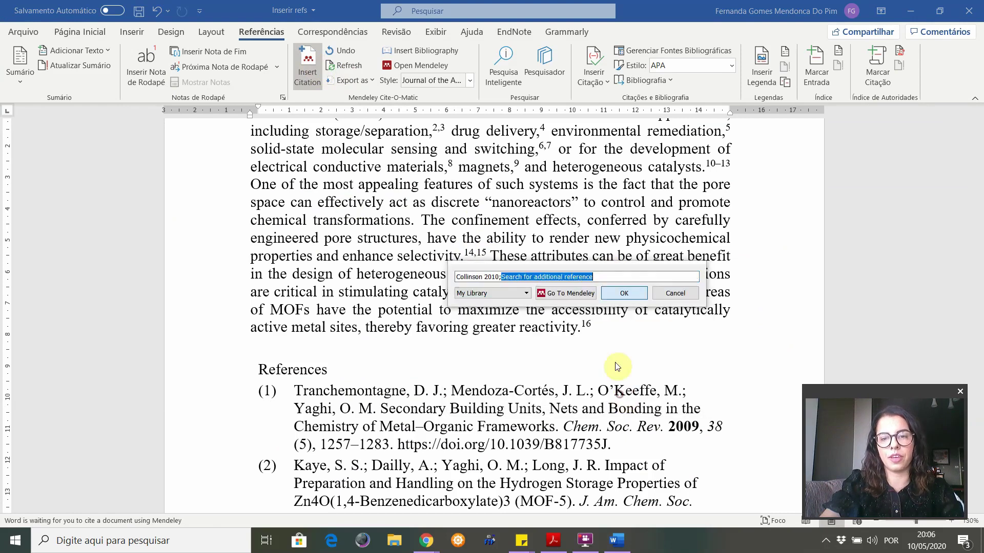
pyautogui.click(508, 255)
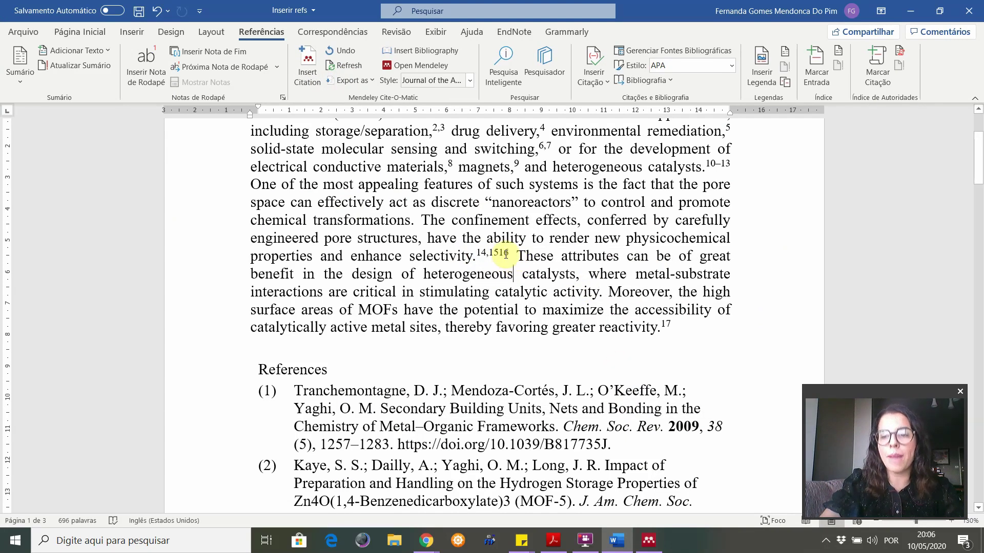
pyautogui.click(513, 275)
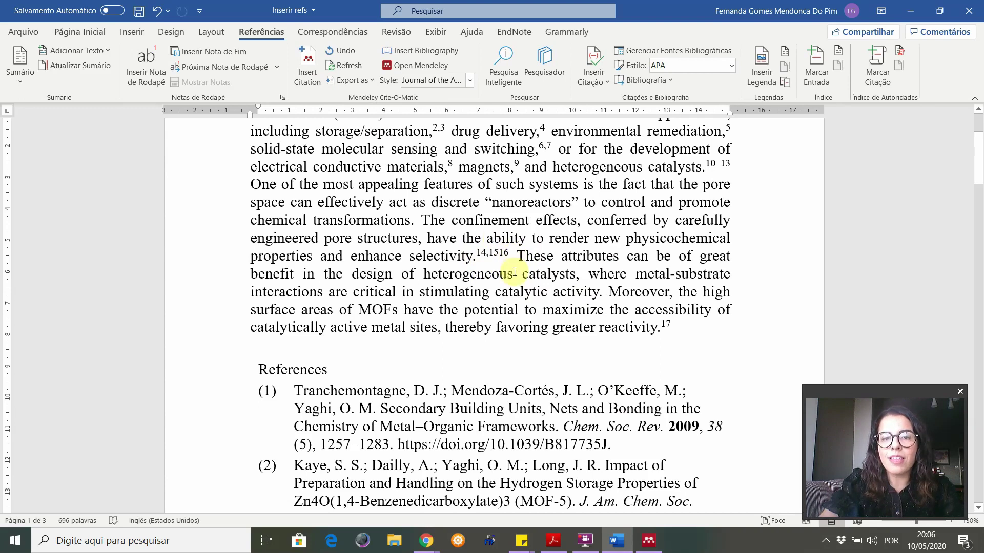
# Delete the separate citation 16 and add the copied title's reference to the combined citation 14,15 through Mendeley's citation editing
pyautogui.moveTo(513, 255); pyautogui.dragTo(512, 255)
pyautogui.press('Delete')
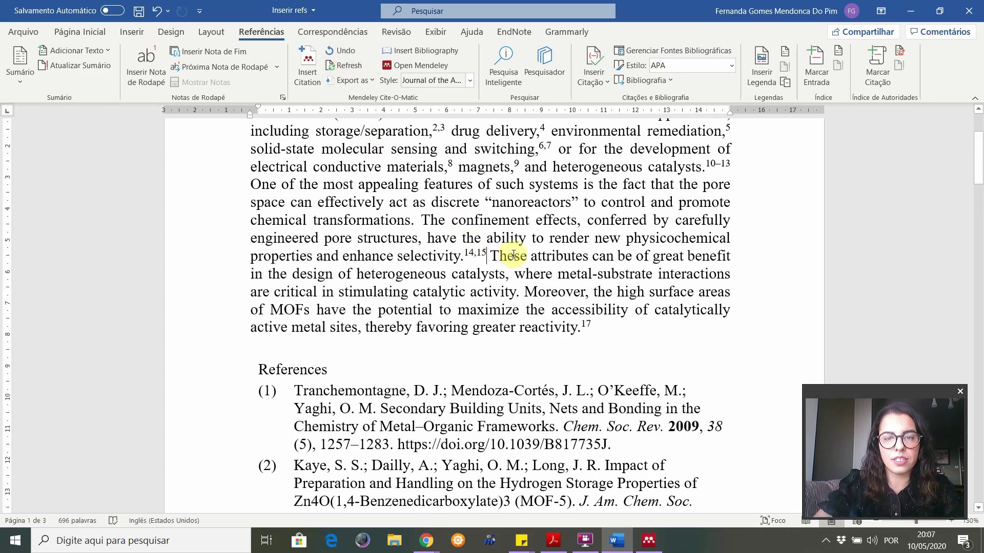
pyautogui.click(480, 255)
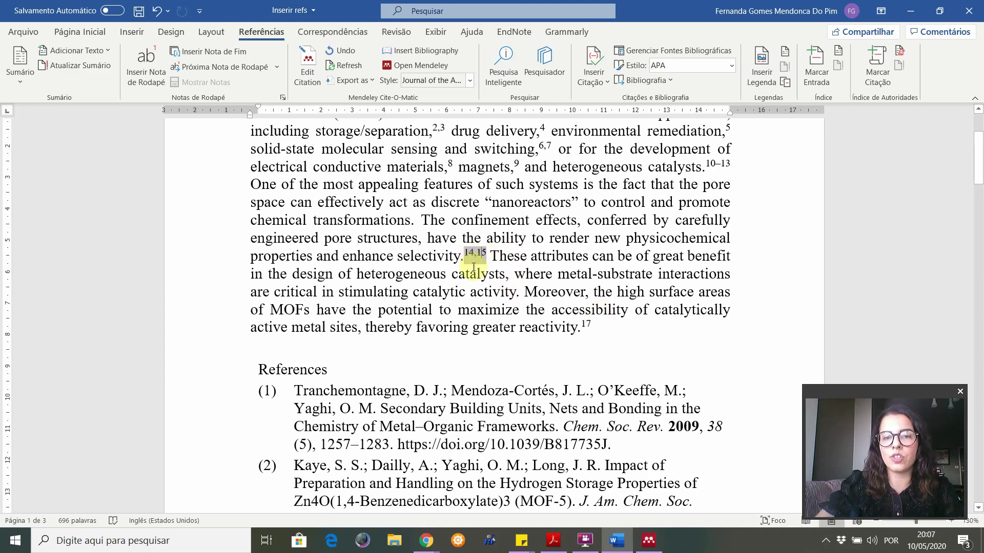
pyautogui.click(306, 62)
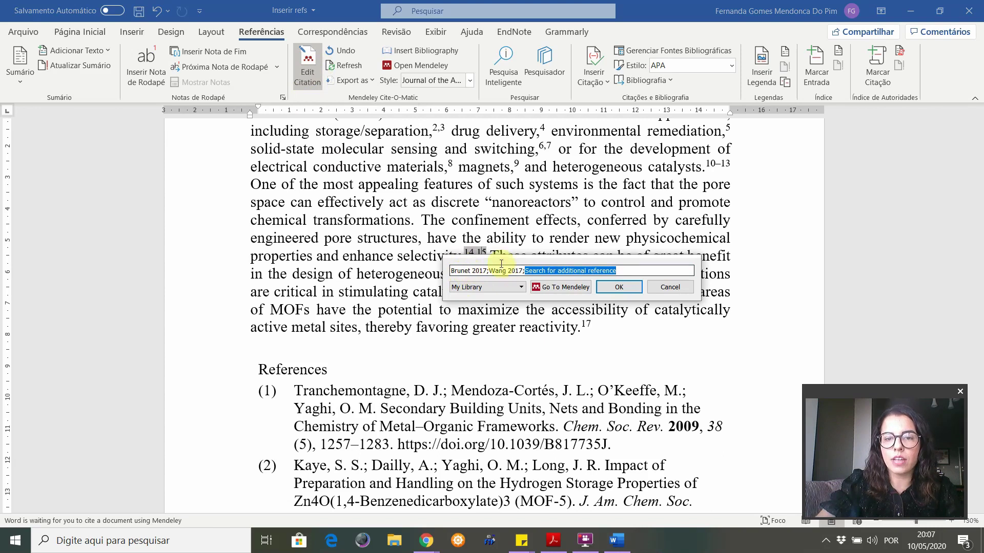
pyautogui.click(514, 263)
pyautogui.moveTo(514, 263); pyautogui.dragTo(513, 284)
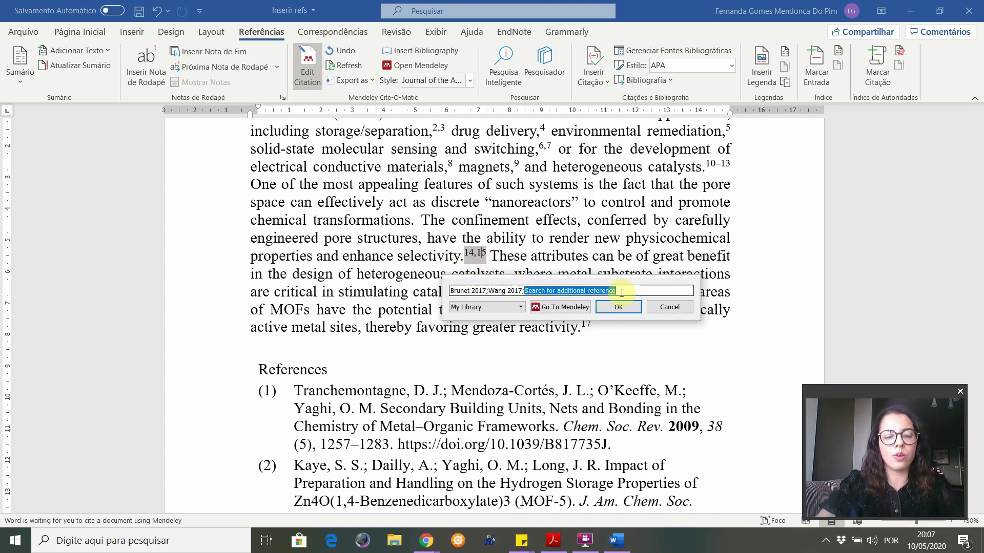
pyautogui.hotkey('ctrl', 'v')
pyautogui.click(619, 405)
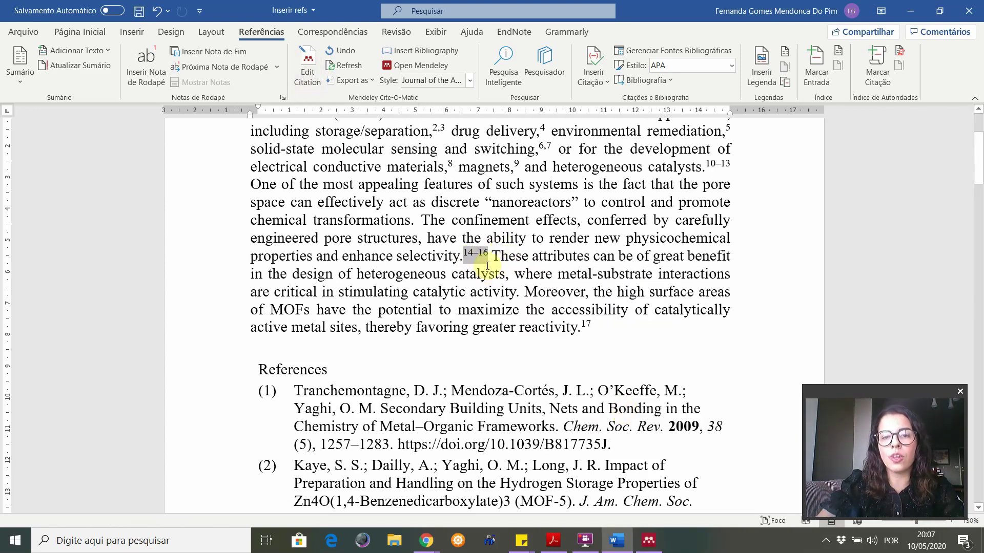
pyautogui.click(490, 257)
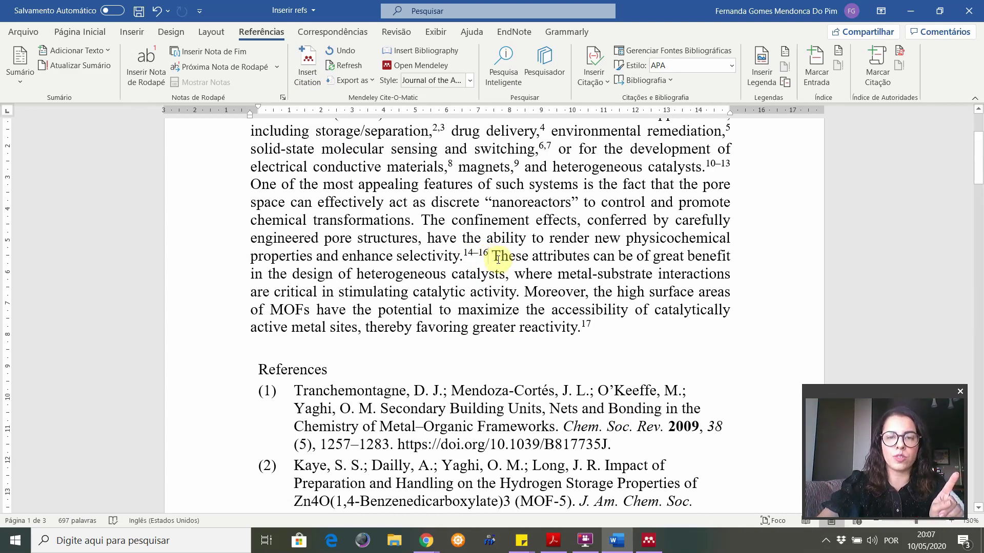
pyautogui.moveTo(490, 257); pyautogui.dragTo(463, 256)
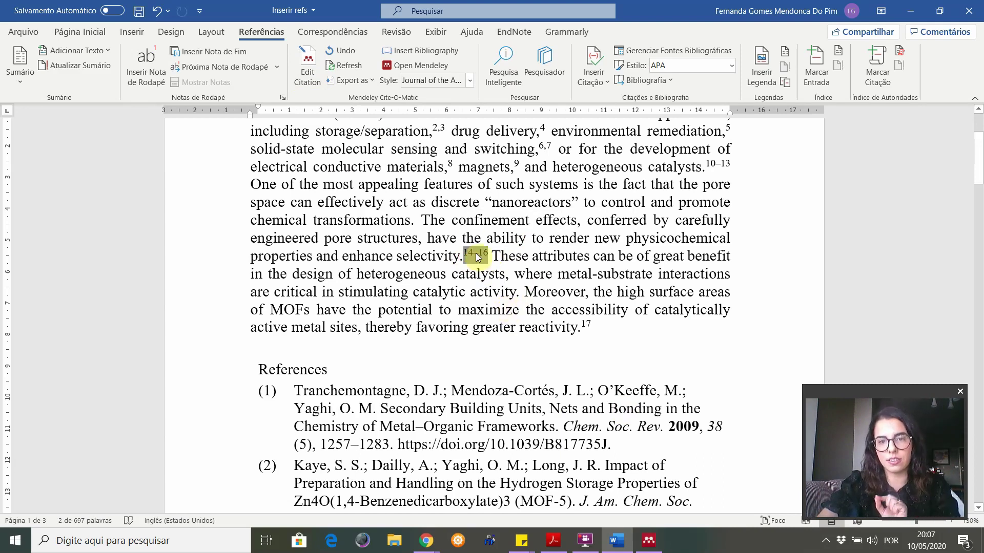
pyautogui.click(494, 261)
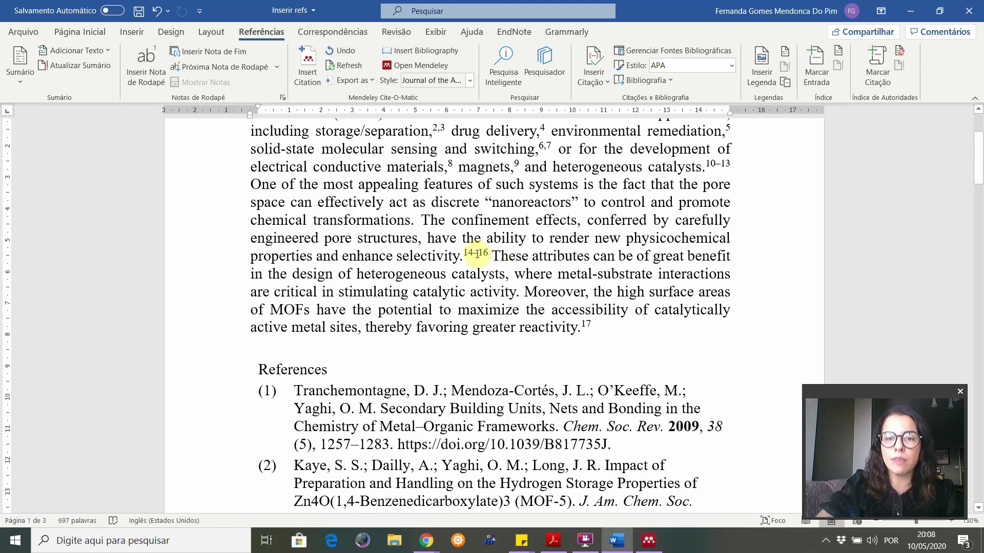
# Edit citation 14–16 and remove its last reference, dated 2010, keeping only the two 2017 references
pyautogui.click(476, 253)
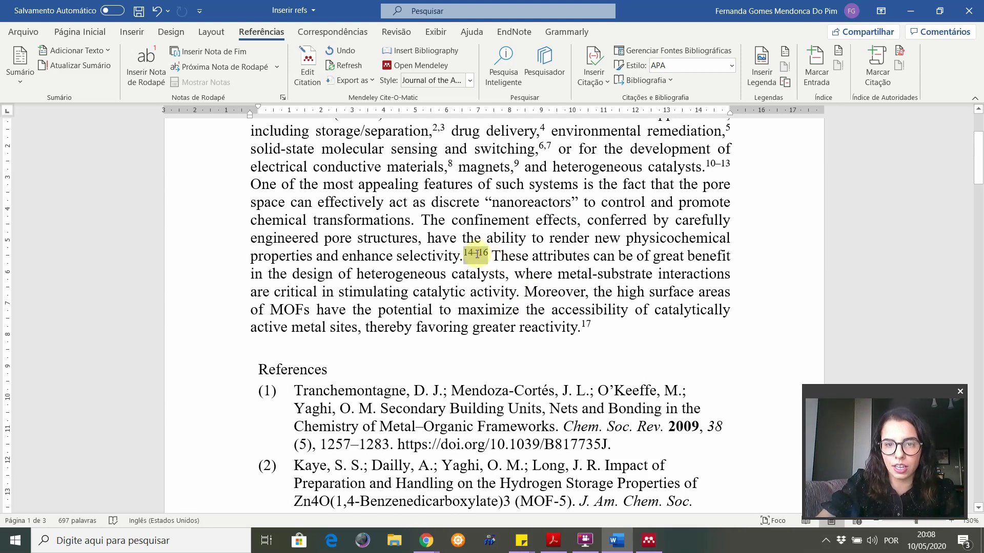
pyautogui.click(306, 58)
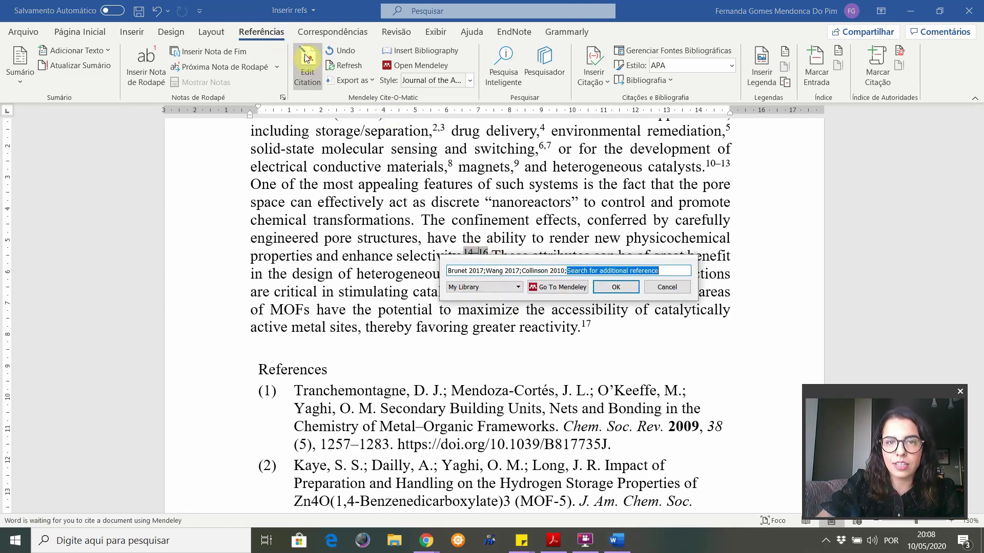
pyautogui.click(668, 268)
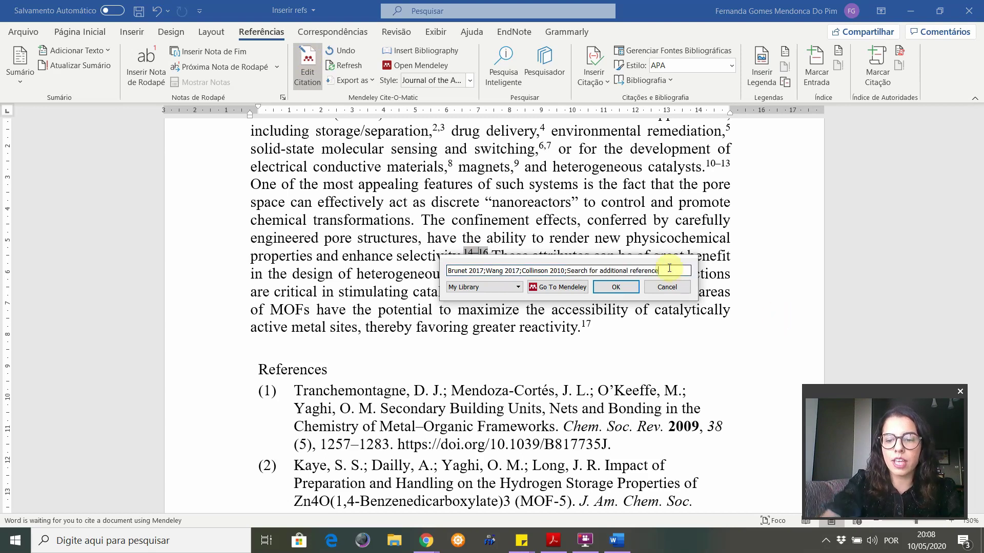
pyautogui.press('BackSpace')
pyautogui.press('BackSpace')
pyautogui.press('BackSpace')
pyautogui.press('BackSpace')
pyautogui.press('BackSpace')
pyautogui.press('BackSpace')
pyautogui.press('BackSpace')
pyautogui.press('BackSpace')
pyautogui.press('BackSpace')
pyautogui.press('BackSpace')
pyautogui.press('BackSpace')
pyautogui.press('BackSpace')
pyautogui.press('BackSpace')
pyautogui.press('BackSpace')
pyautogui.press('BackSpace')
pyautogui.press('BackSpace')
pyautogui.press('BackSpace')
pyautogui.press('BackSpace')
pyautogui.press('BackSpace')
pyautogui.press('BackSpace')
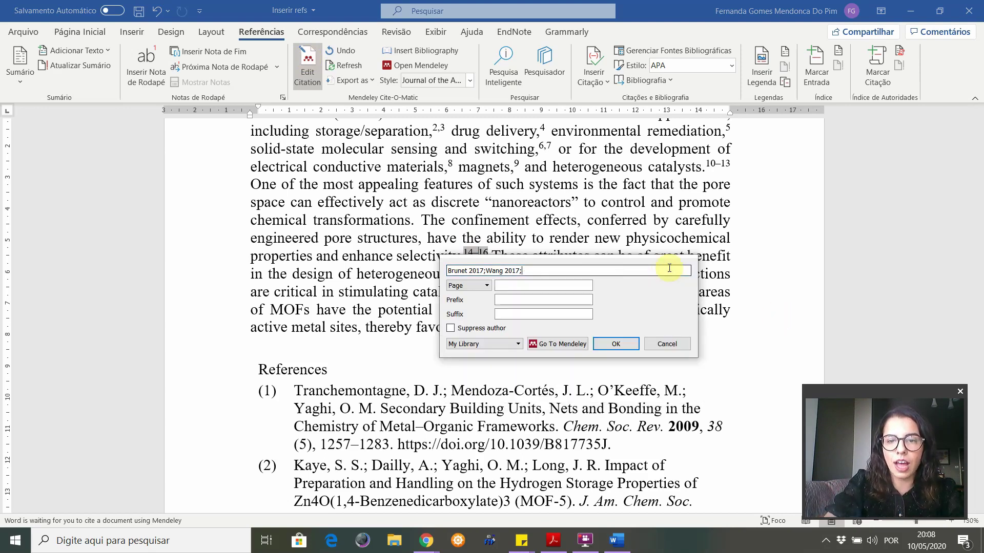
pyautogui.click(624, 343)
pyautogui.click(490, 256)
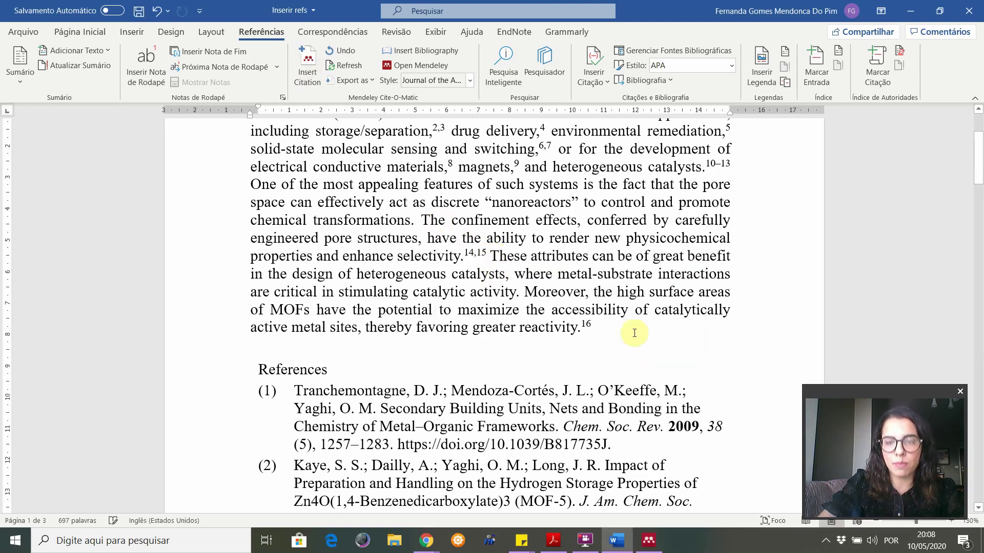
# Refresh the Mendeley citations and bibliography in the document
pyautogui.moveTo(606, 328); pyautogui.dragTo(439, 230)
pyautogui.click(610, 331)
pyautogui.moveTo(982, 150); pyautogui.dragTo(982, 227)
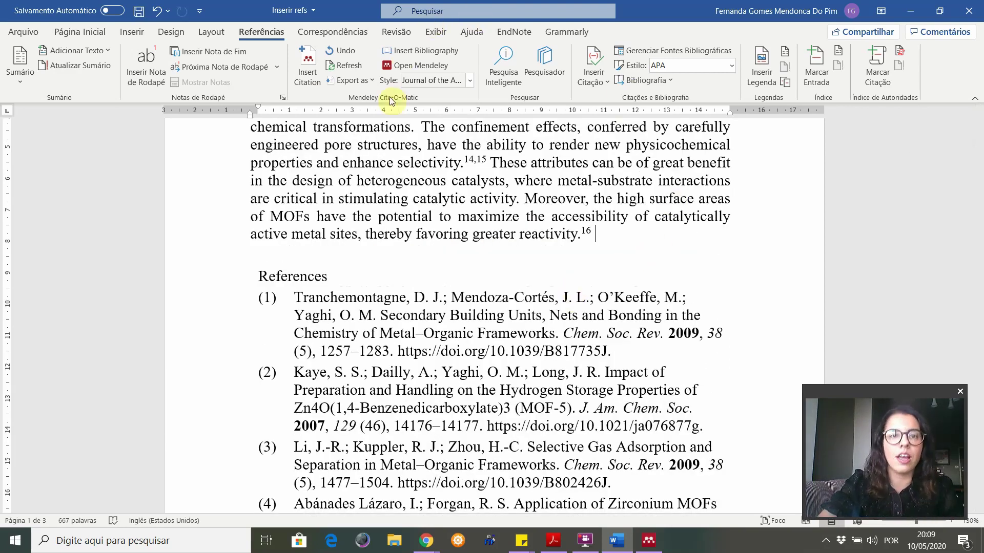
pyautogui.click(346, 65)
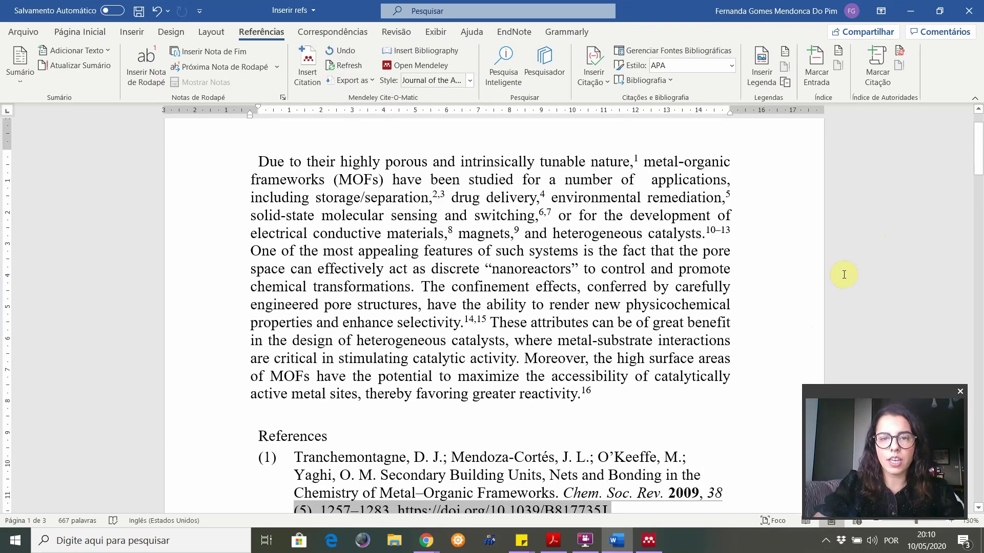
# Look through the References list and examine how the numbers in the chemical formula of entry (2)'s title are formatted
pyautogui.scroll(-2, 843, 274)
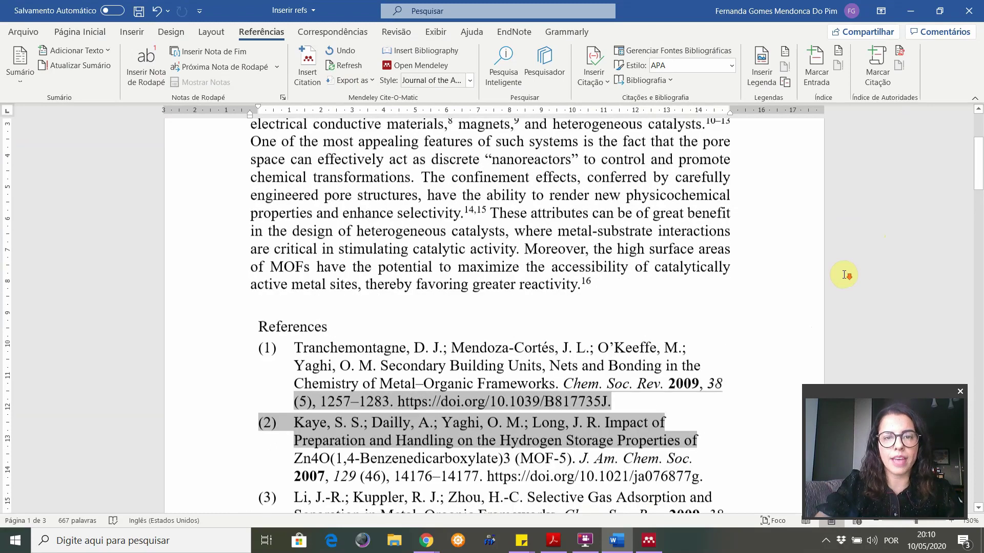
pyautogui.click(706, 332)
pyautogui.click(630, 282)
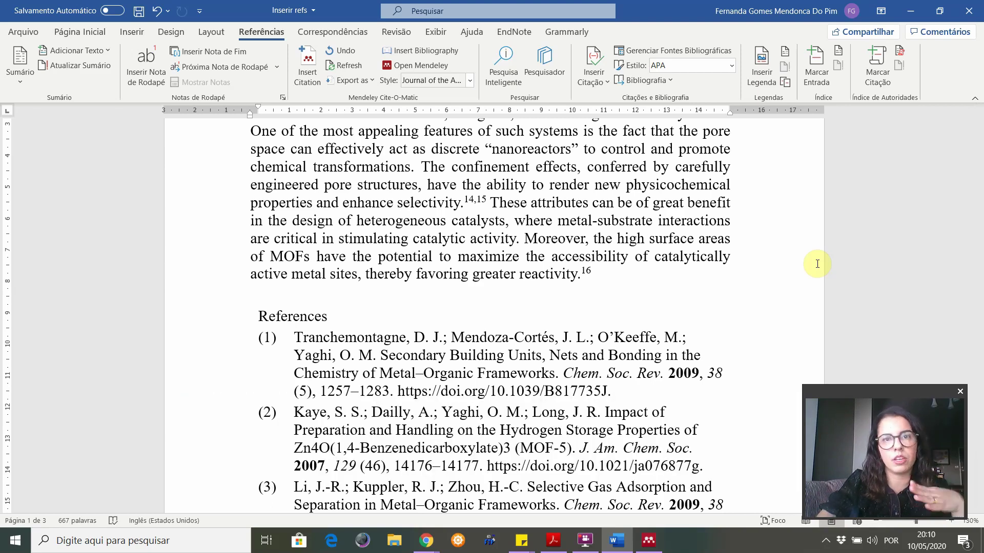
pyautogui.scroll(-3, 717, 295)
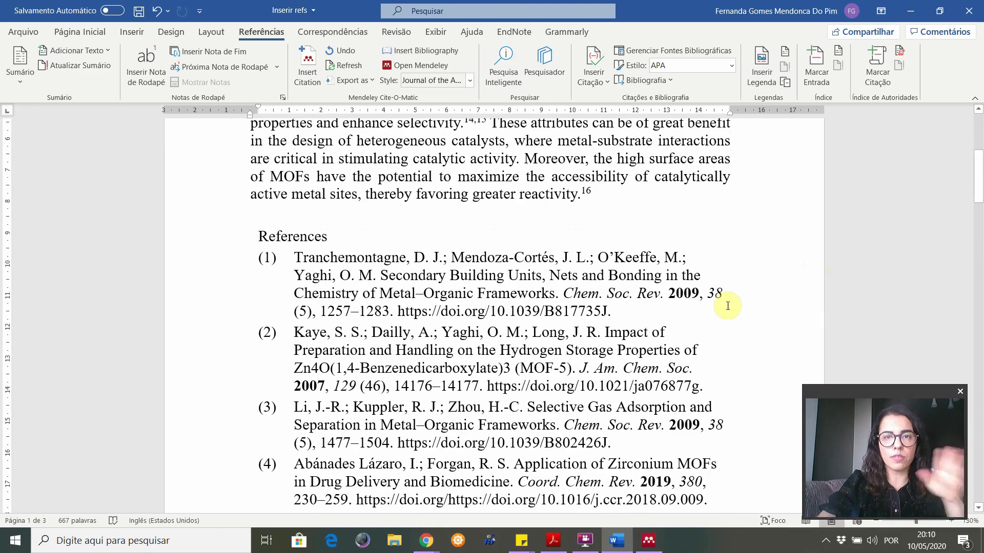
pyautogui.scroll(-2, 727, 306)
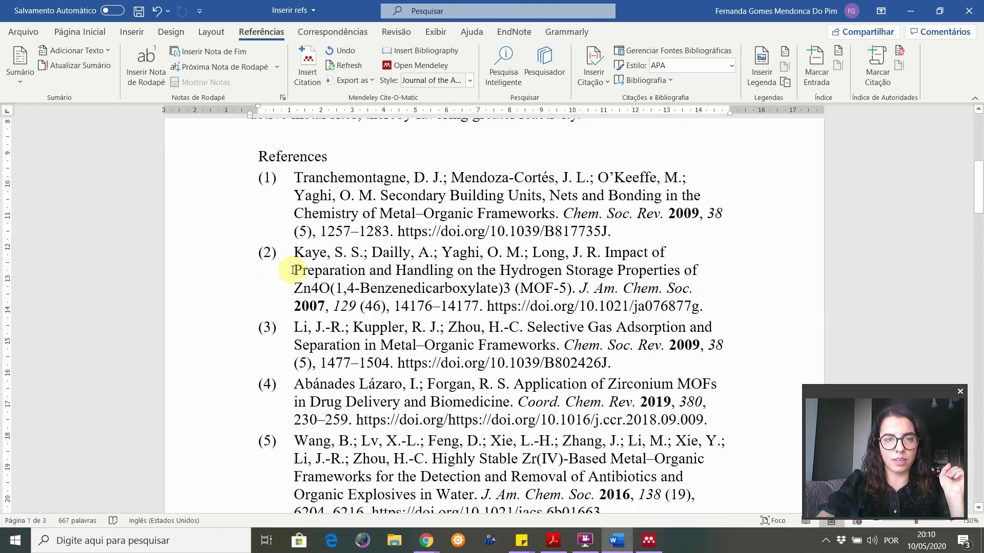
pyautogui.scroll(-1, 293, 270)
pyautogui.moveTo(295, 230)
pyautogui.mouseDown()
pyautogui.moveTo(544, 225)
pyautogui.moveTo(578, 242)
pyautogui.mouseUp()
pyautogui.click(318, 250)
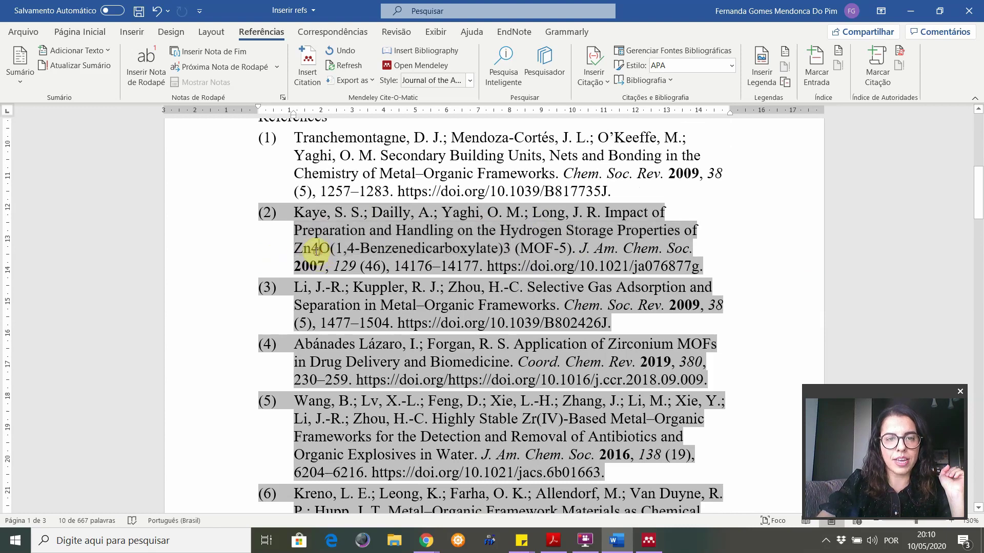
pyautogui.moveTo(312, 249); pyautogui.dragTo(320, 249)
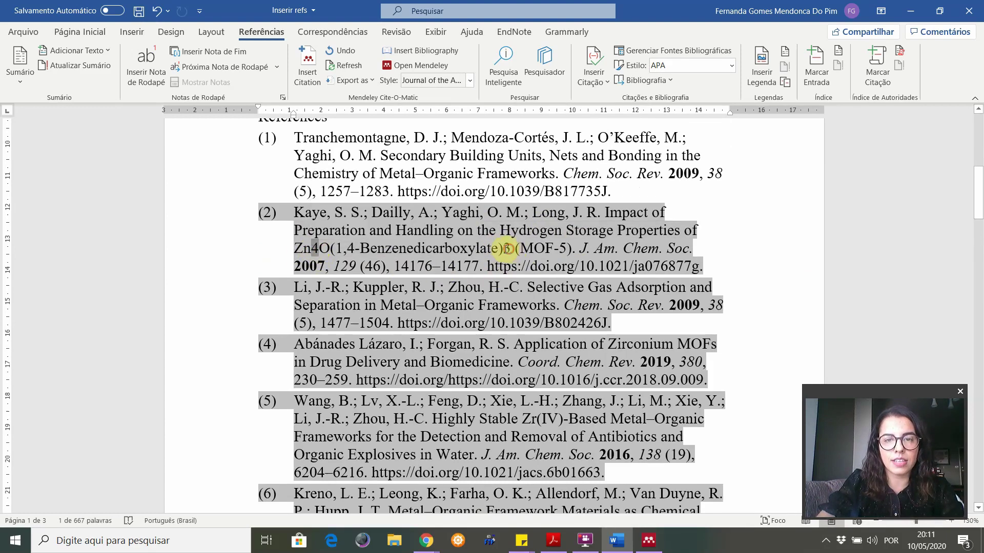
pyautogui.moveTo(502, 250); pyautogui.dragTo(510, 250)
pyautogui.click(581, 250)
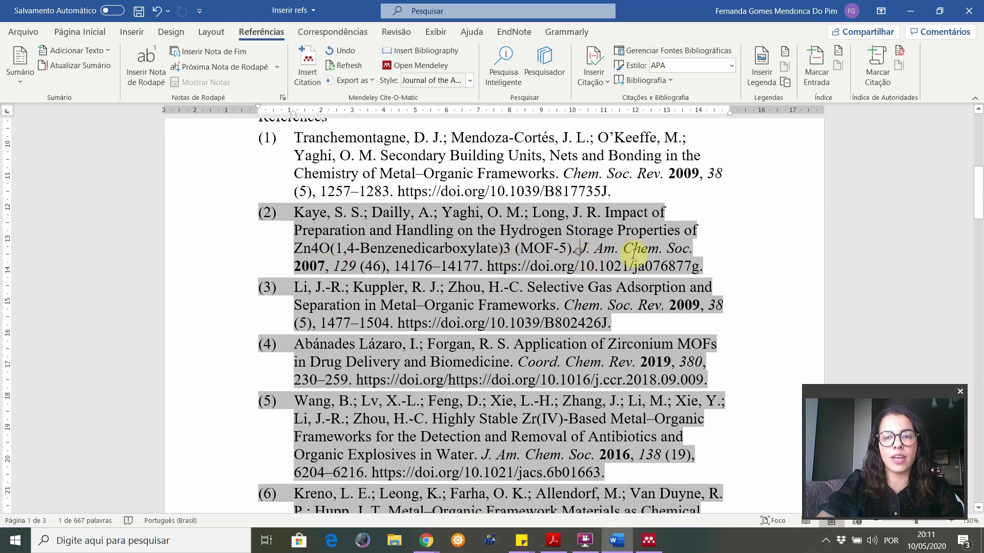
pyautogui.click(690, 194)
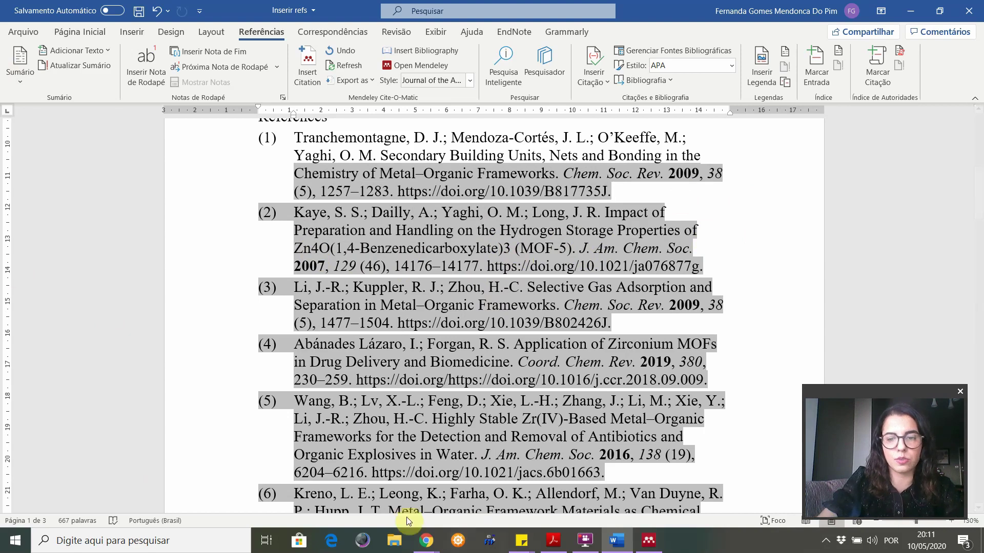
# Switch to Mendeley Desktop and enclose the 4 after "Zn" in the "Impact of Preparation and Handling" title in <sub> and </sub> tags
pyautogui.click(649, 541)
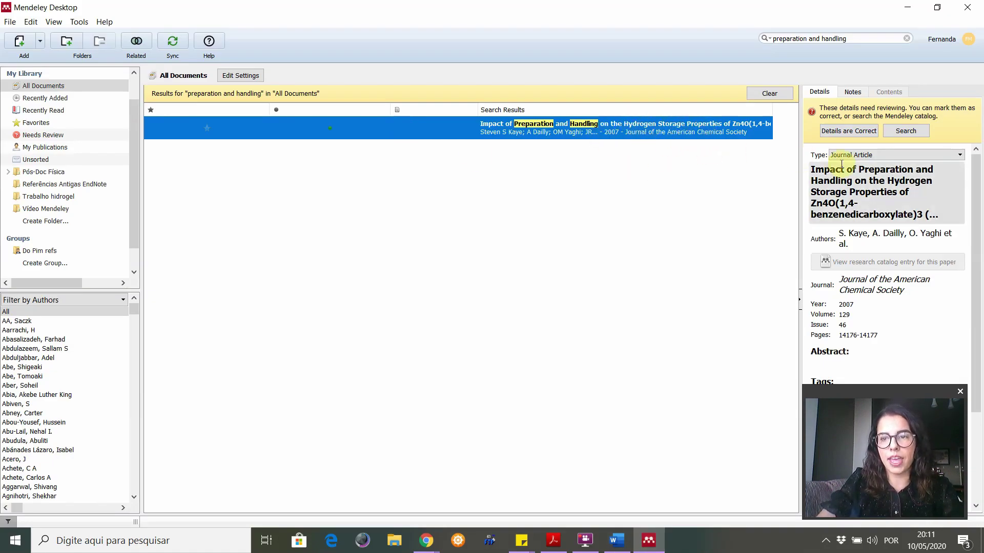
pyautogui.click(825, 203)
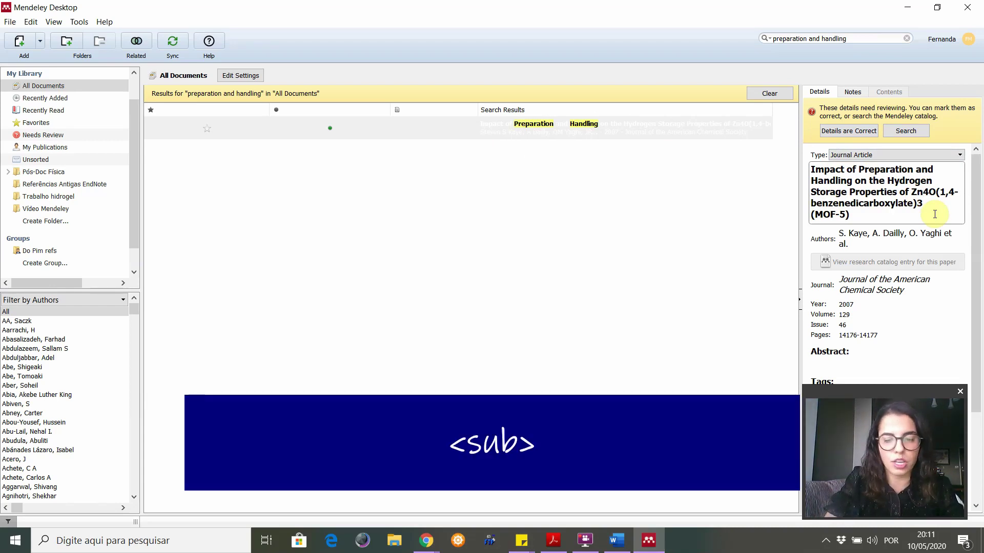
pyautogui.write('<')
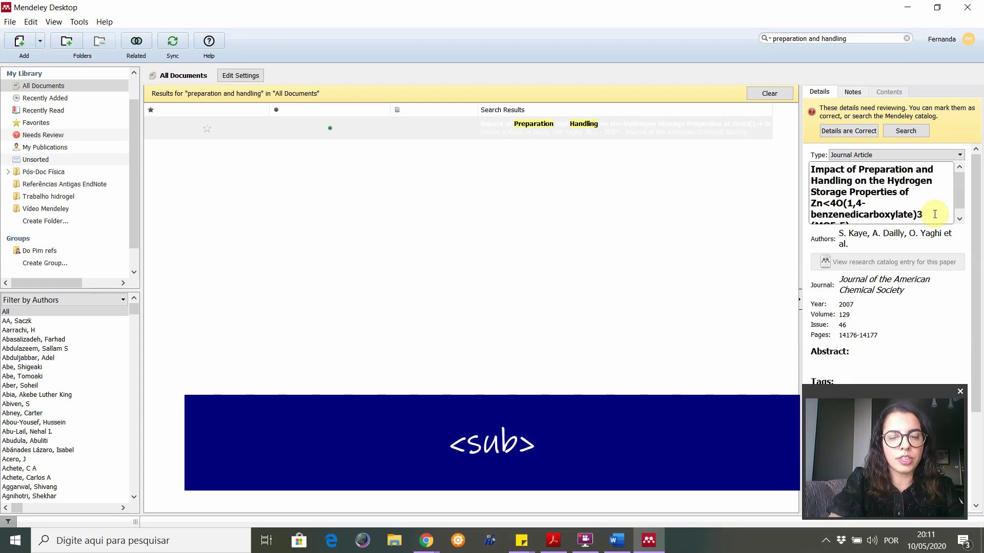
pyautogui.write('sub')
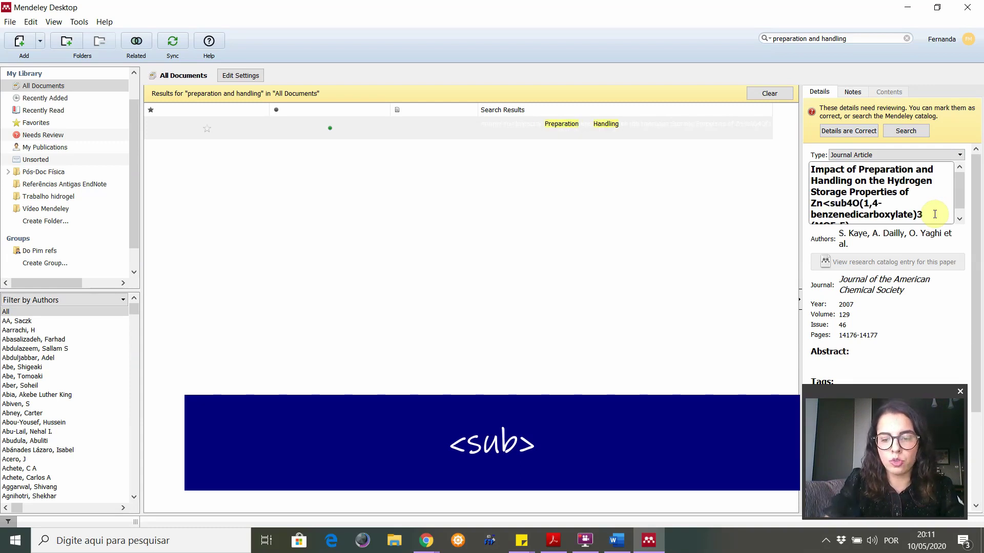
pyautogui.write('>')
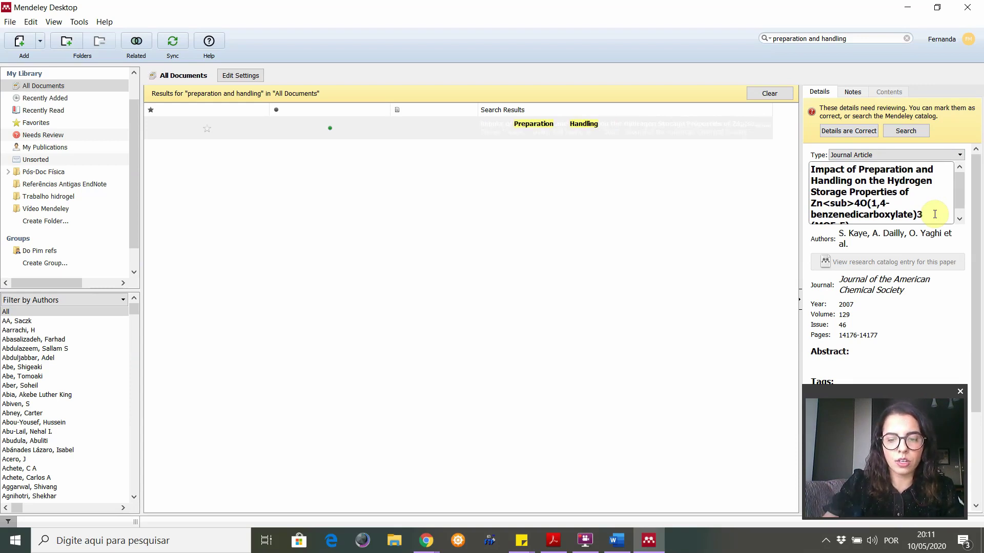
pyautogui.write('<')
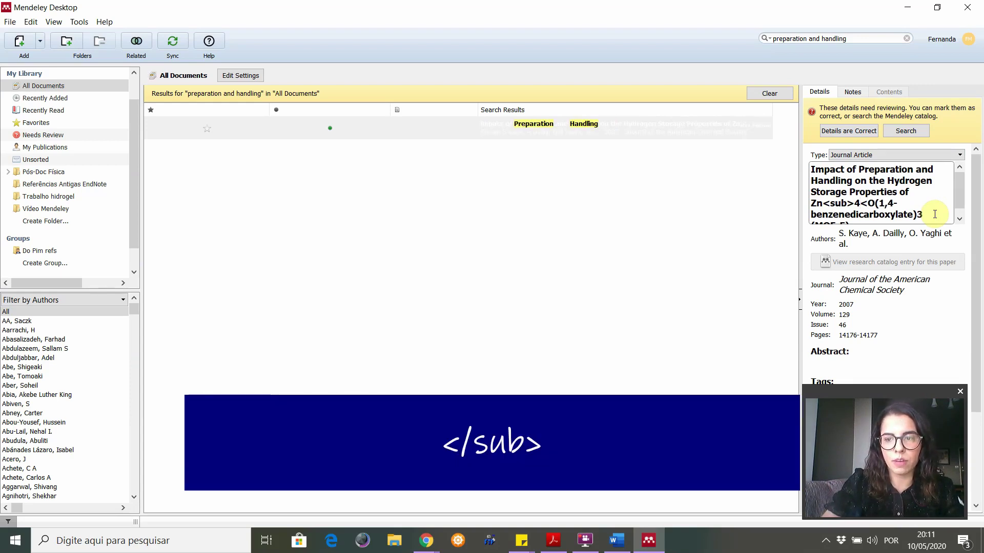
pyautogui.write('/sub')
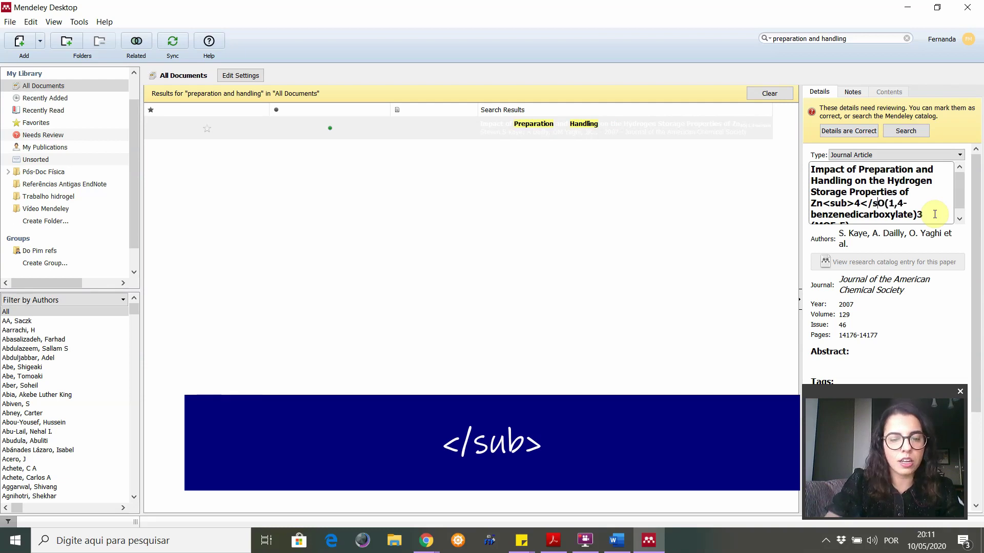
pyautogui.write('>')
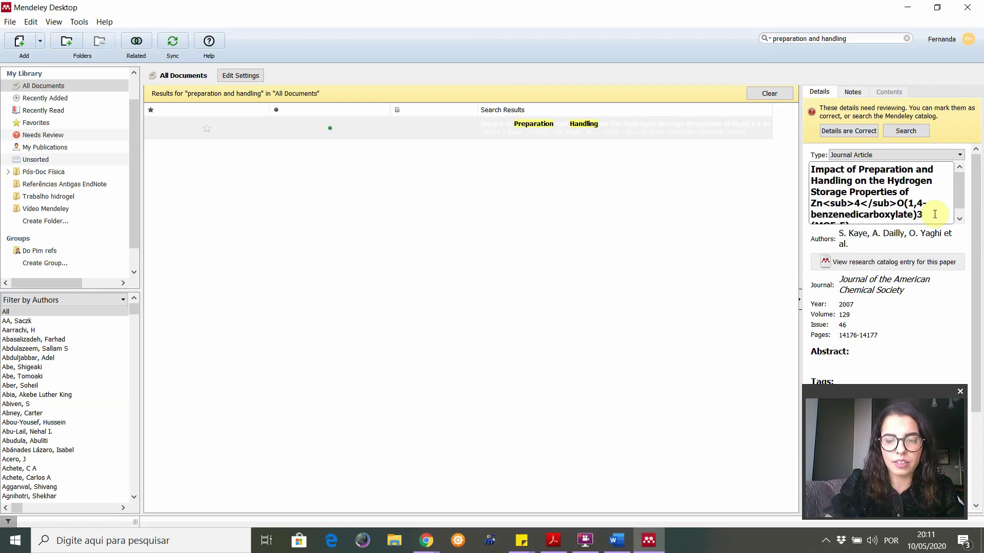
# Enclose the 3 after "benzenedicarboxylate)" in the title in <sub> and </sub> tags
pyautogui.write('<sub')
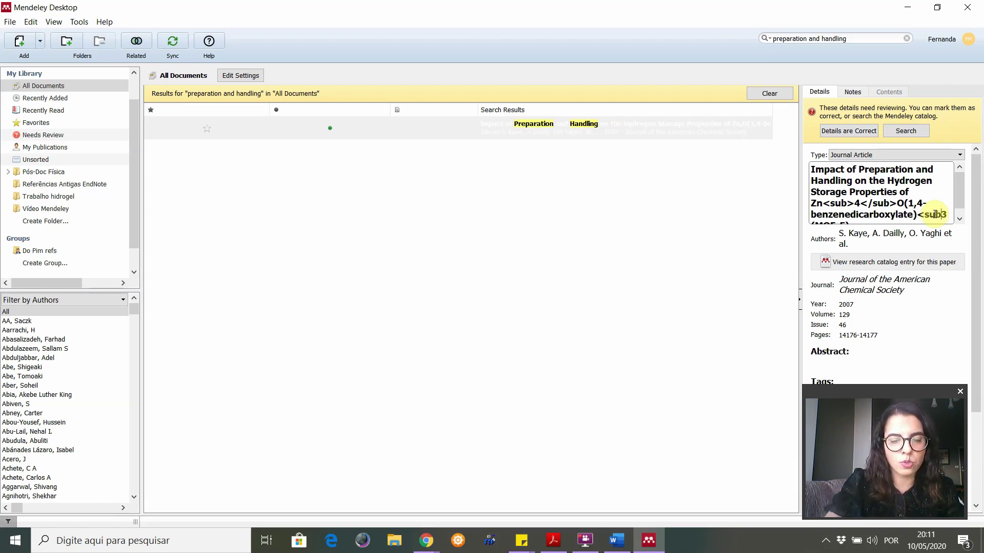
pyautogui.write('>4')
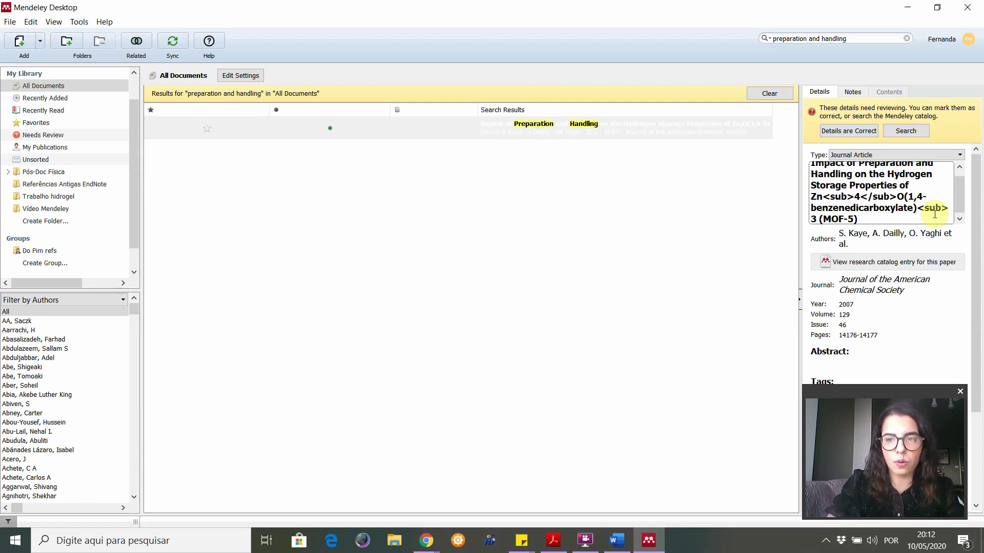
pyautogui.write('<')
pyautogui.write('/sub')
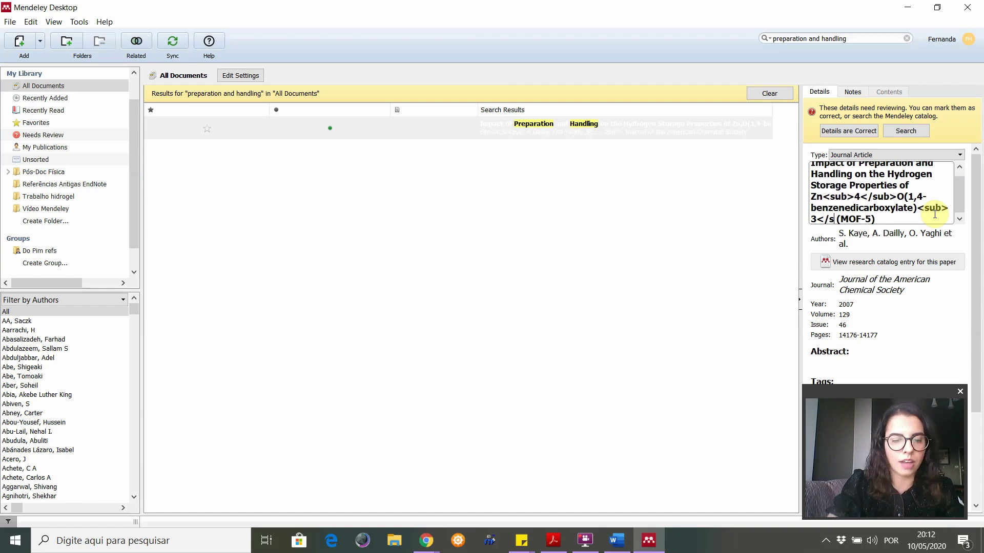
pyautogui.write('>')
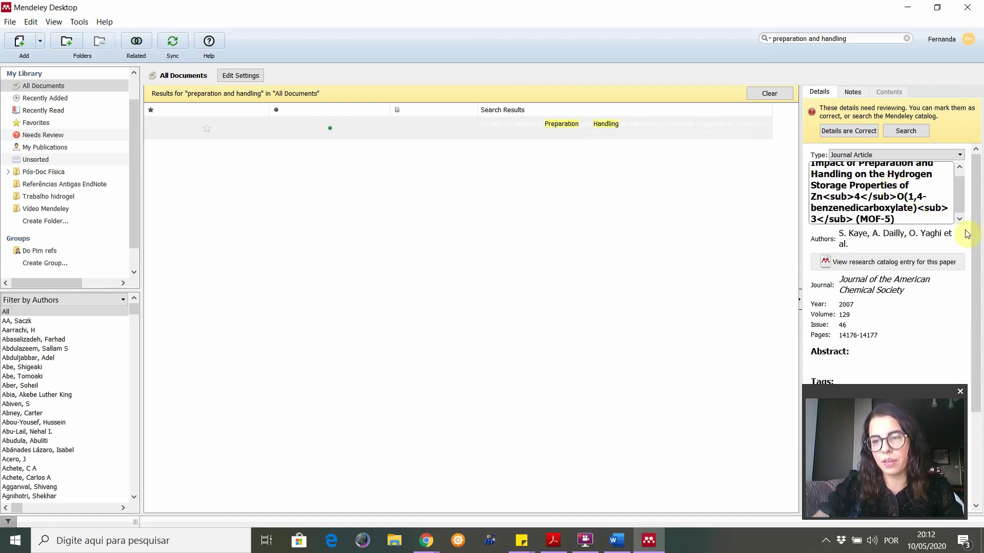
# Apply the edited title and narrow the columns before Search Results so the whole title fits in the list
pyautogui.click(935, 219)
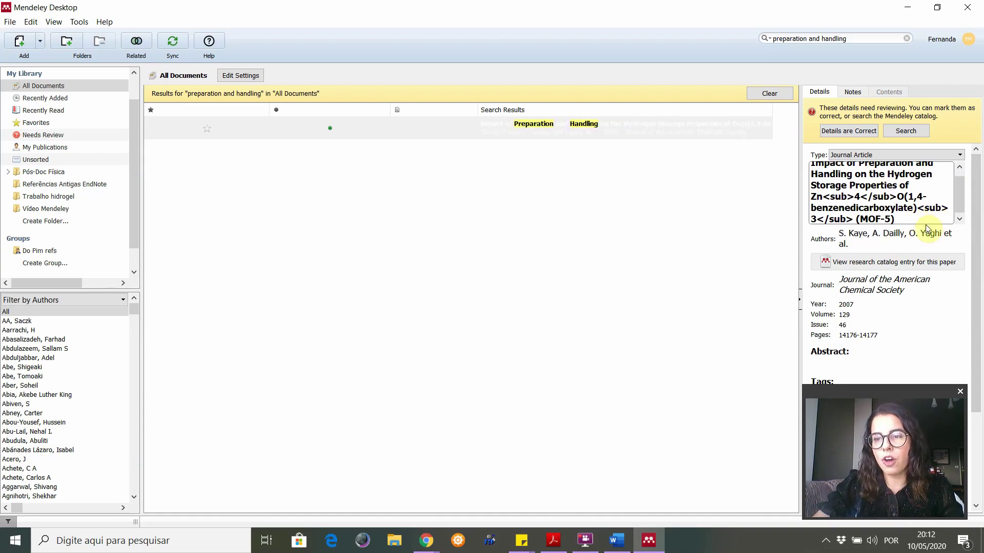
pyautogui.click(953, 347)
pyautogui.click(769, 143)
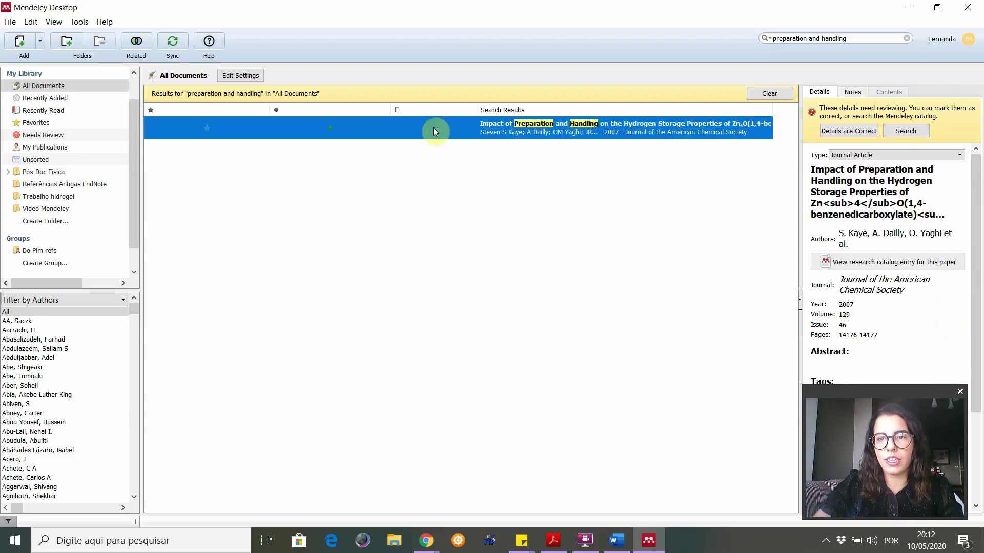
pyautogui.moveTo(478, 110); pyautogui.dragTo(425, 109)
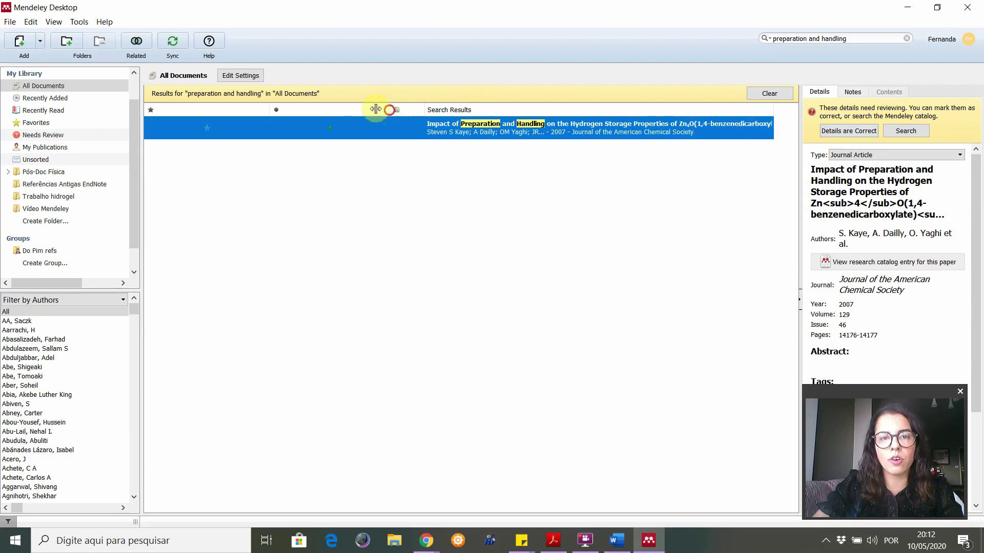
# Switch to Word, refresh the Mendeley citations and bibliography, and check the 4 and 3 in the chemical formula of entry (2)
pyautogui.hotkey('alt', 'Tab')
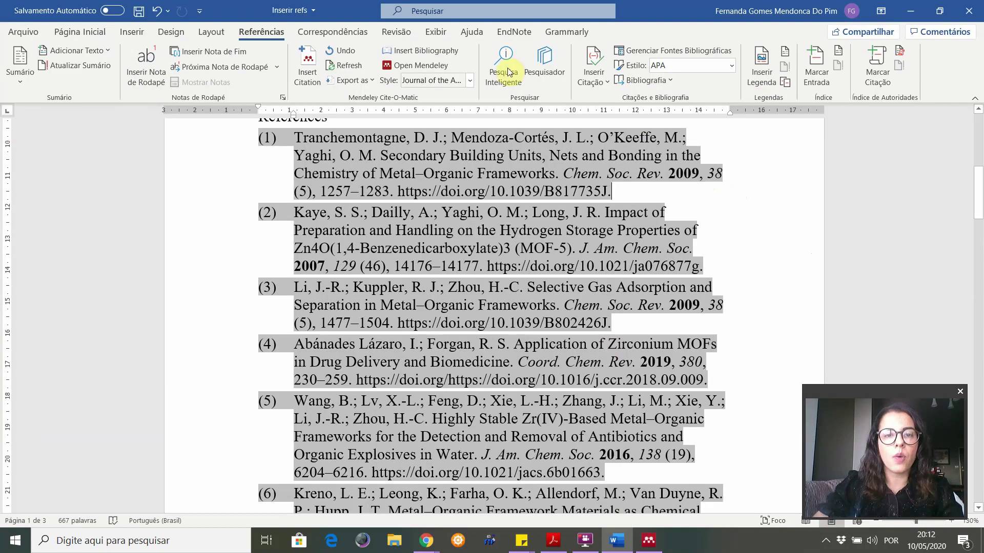
pyautogui.click(349, 65)
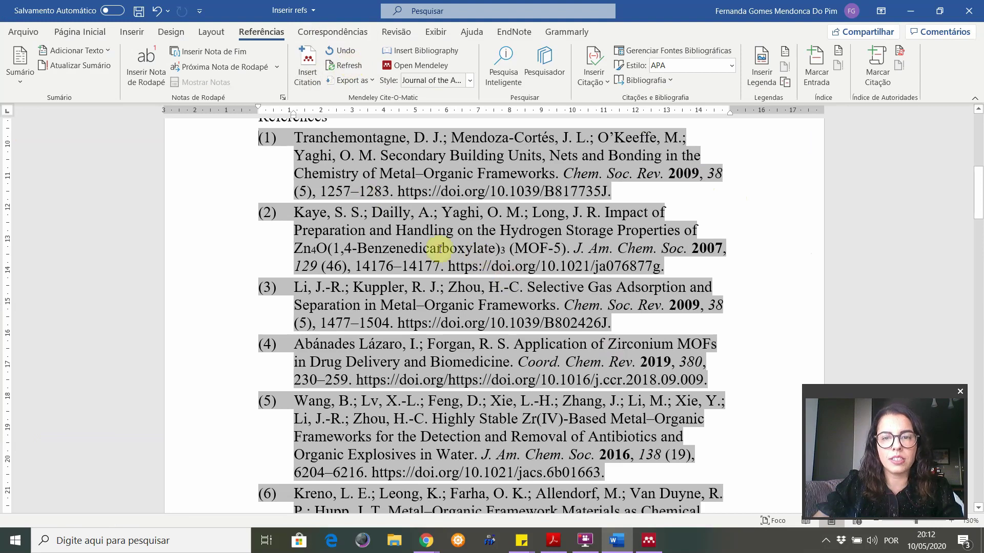
pyautogui.moveTo(311, 249); pyautogui.dragTo(317, 249)
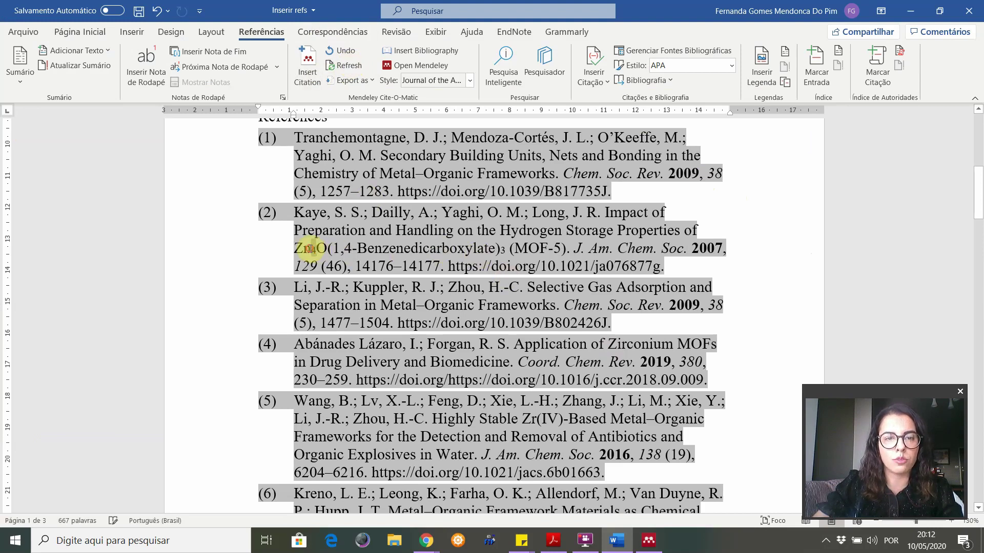
pyautogui.moveTo(500, 249); pyautogui.dragTo(507, 250)
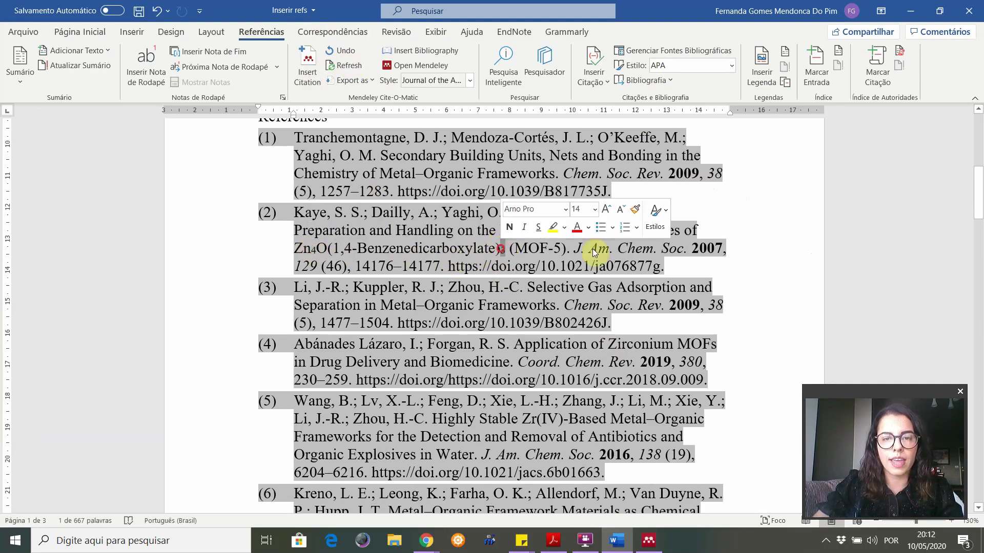
pyautogui.click(746, 291)
# Copy the title "Highly Stable Zr(IV)-Based Metal–Organic Frameworks for the Detection and Removal of Antibiotics and Organic Explosives in Water." from entry (5)
pyautogui.scroll(-3, 747, 300)
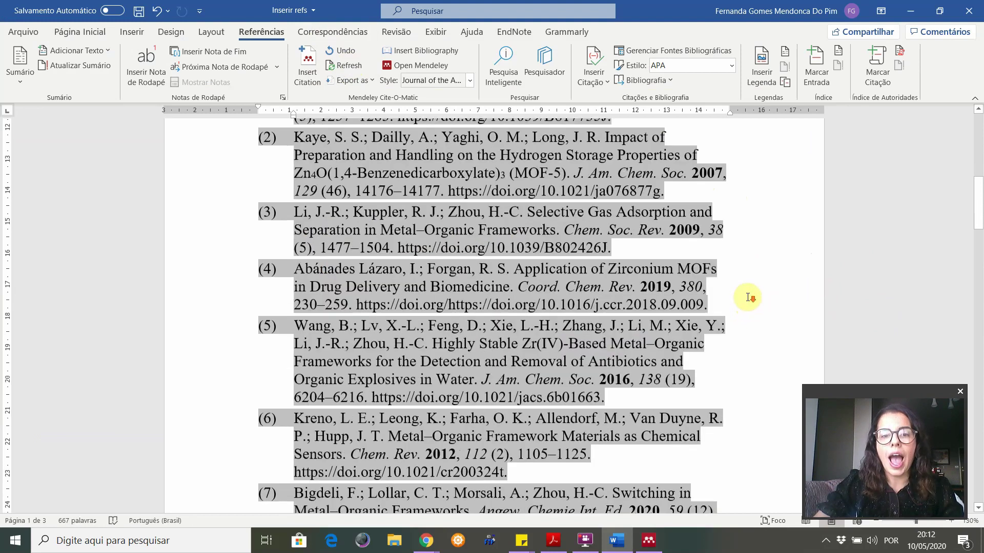
pyautogui.scroll(-2, 747, 297)
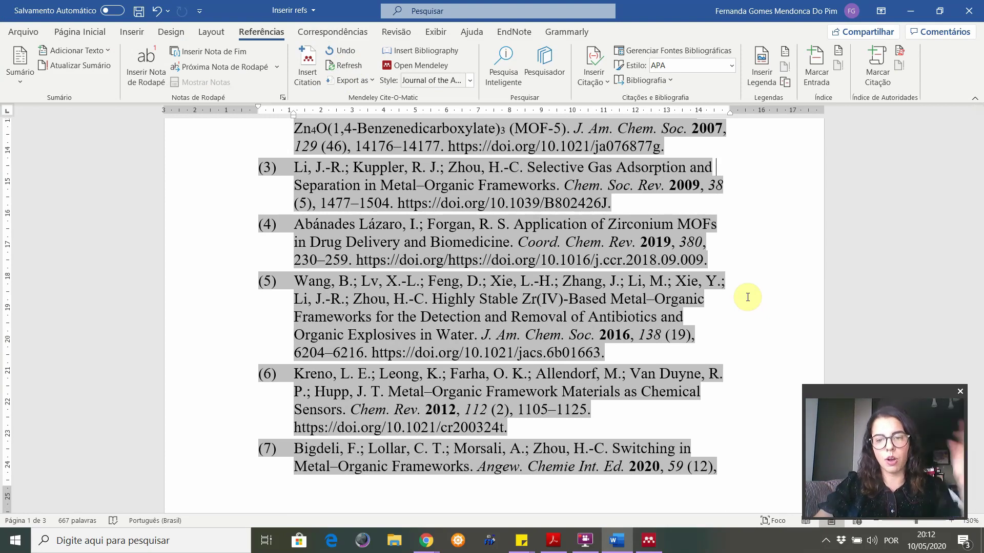
pyautogui.scroll(-4, 748, 298)
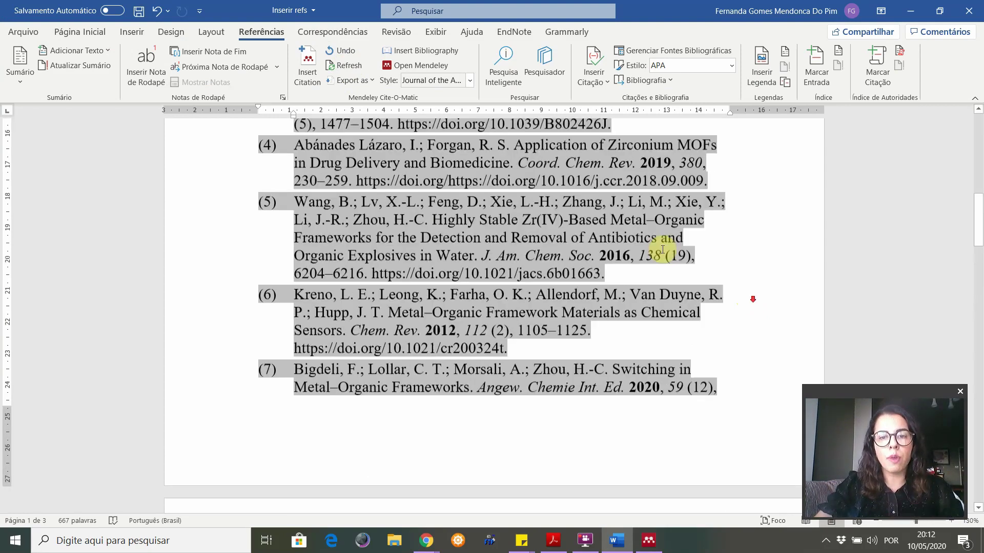
pyautogui.moveTo(562, 219); pyautogui.dragTo(538, 220)
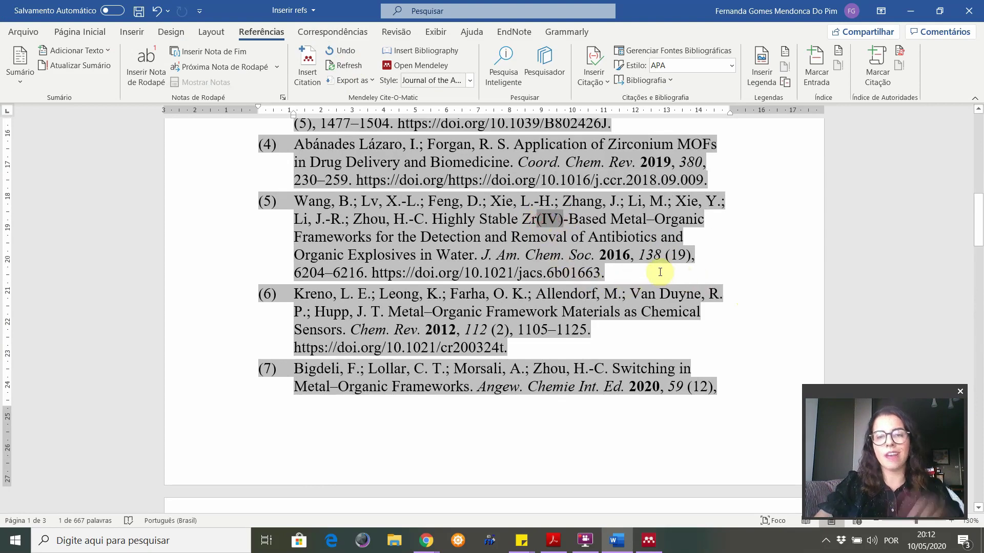
pyautogui.click(604, 271)
pyautogui.moveTo(433, 219); pyautogui.dragTo(481, 255)
pyautogui.hotkey('ctrl', 'c')
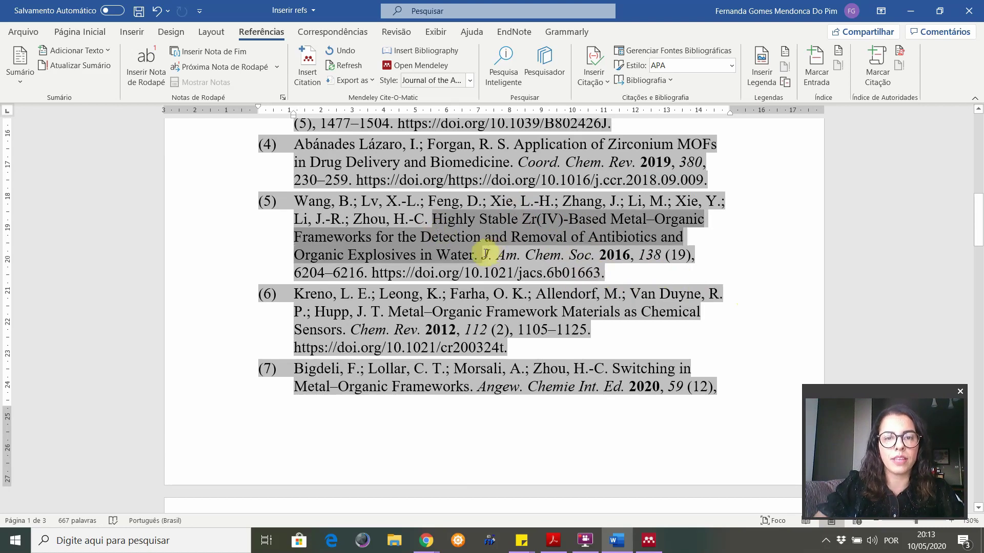
# Switch to Mendeley Desktop, clear the previous search, and search all documents for the copied "Highly Stable Zr(IV)-Based" title
pyautogui.click(648, 541)
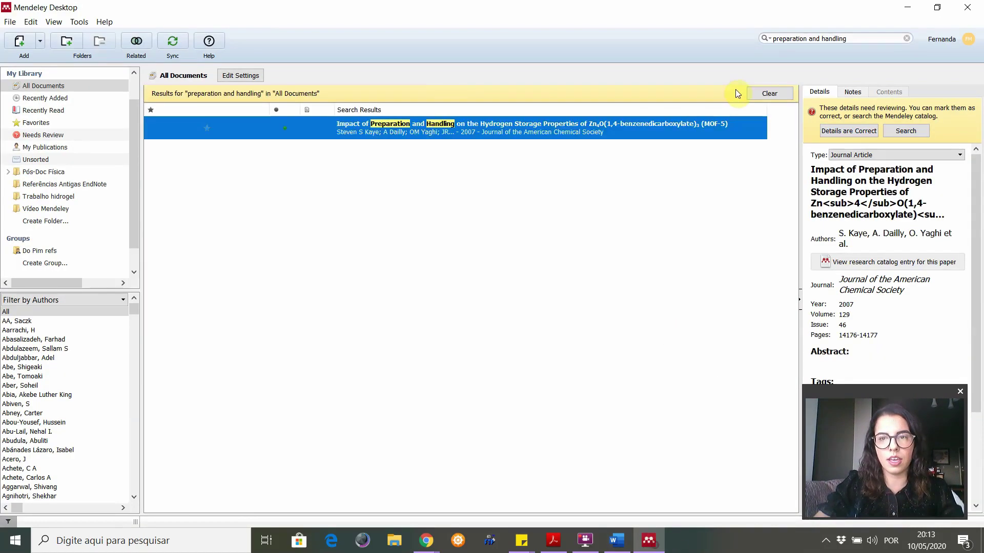
pyautogui.click(767, 92)
pyautogui.click(829, 38)
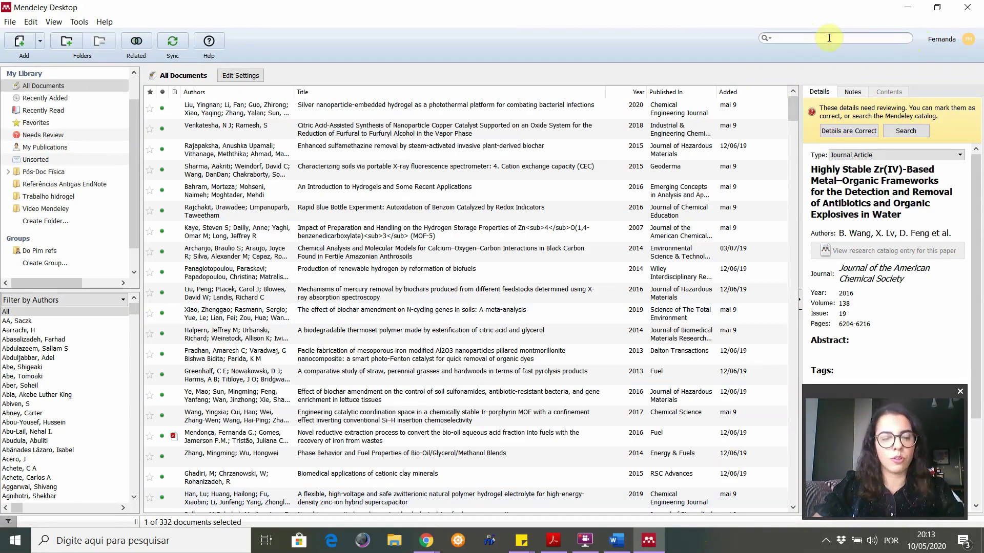
pyautogui.hotkey('ctrl', 'v')
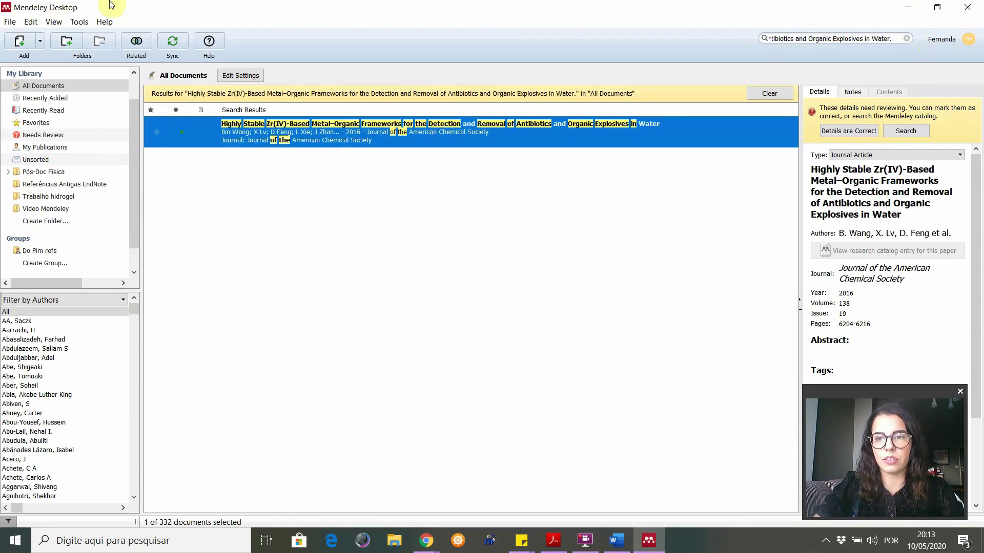
# Enclose "(IV)" after "Zr" in the article's title in <sup> and </sup> tags and apply the edit
pyautogui.click(885, 169)
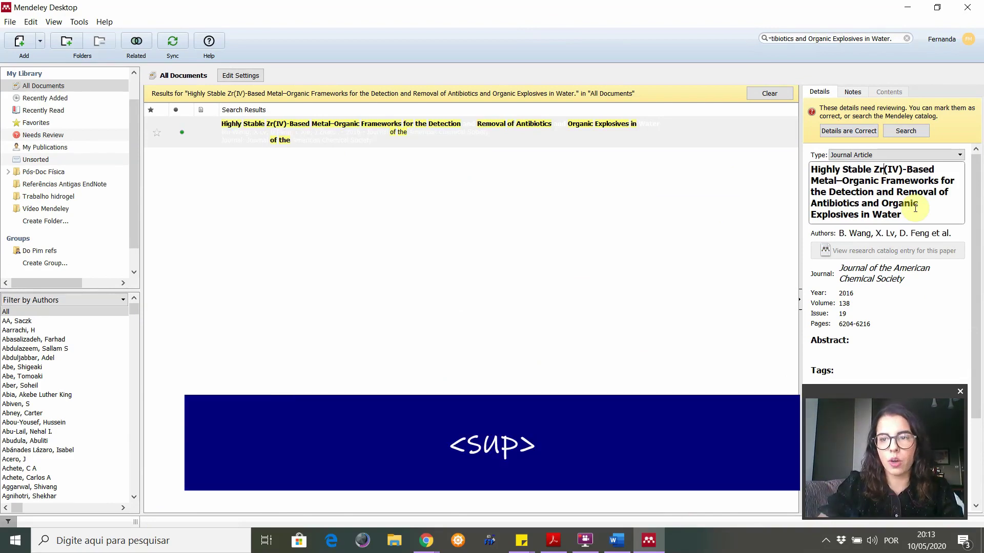
pyautogui.write('<')
pyautogui.write('sup')
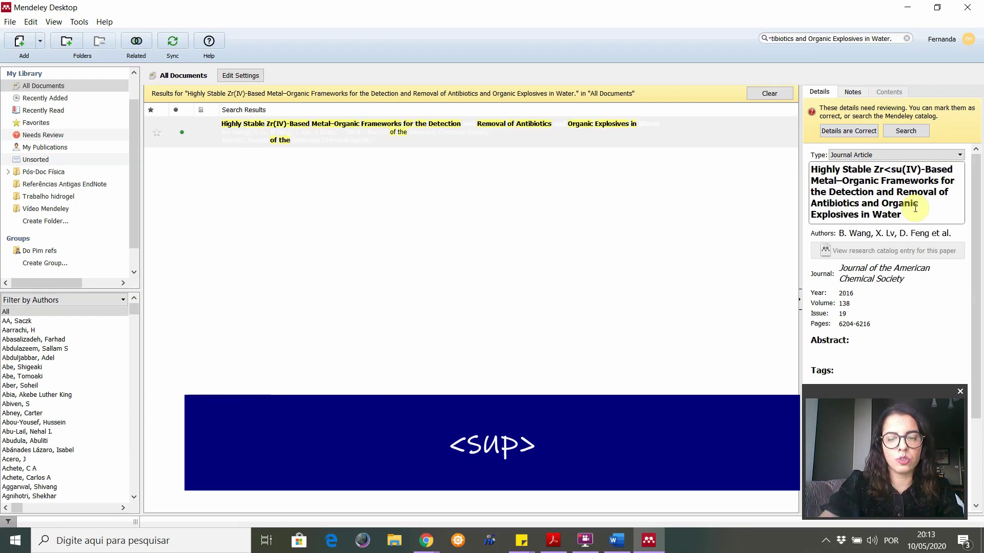
pyautogui.write('>(IV)')
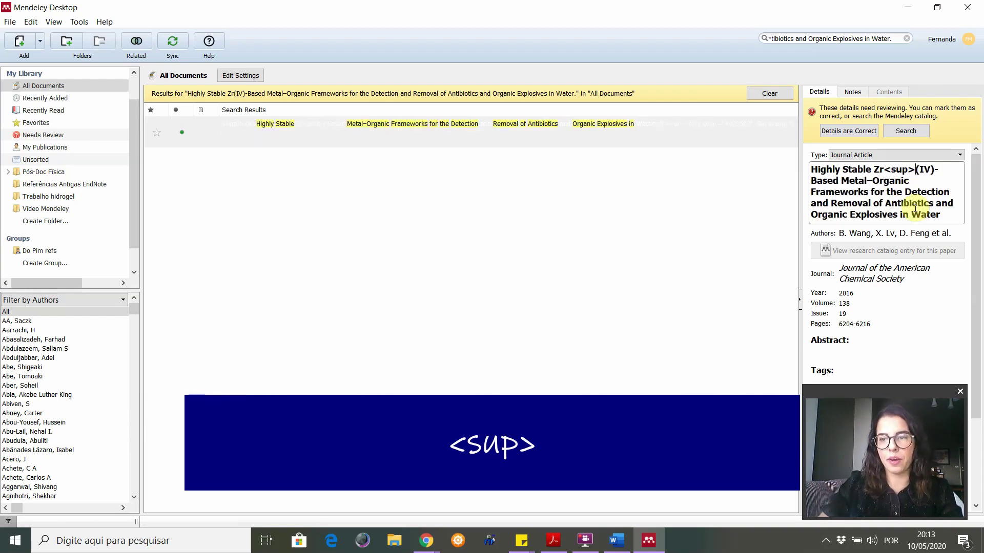
pyautogui.write('<')
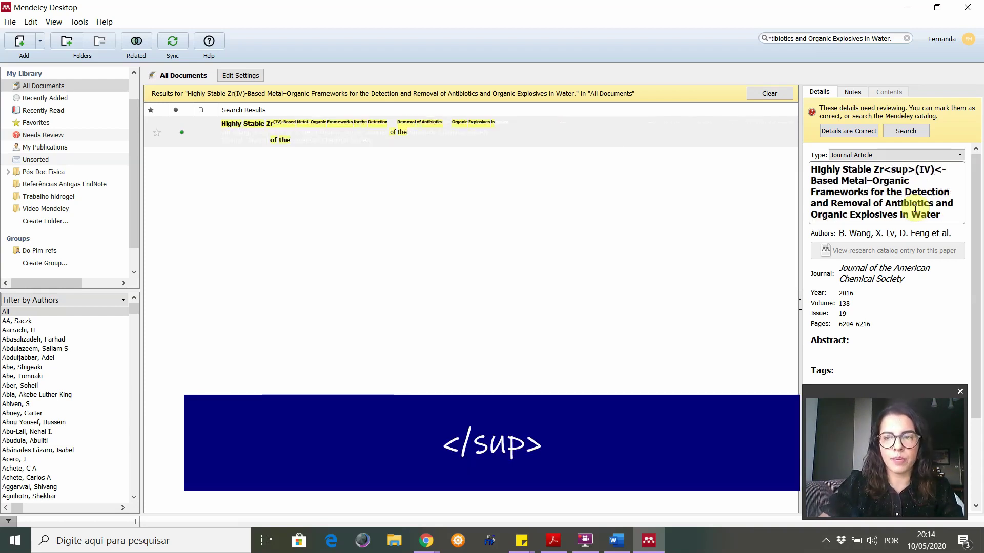
pyautogui.write('/su')
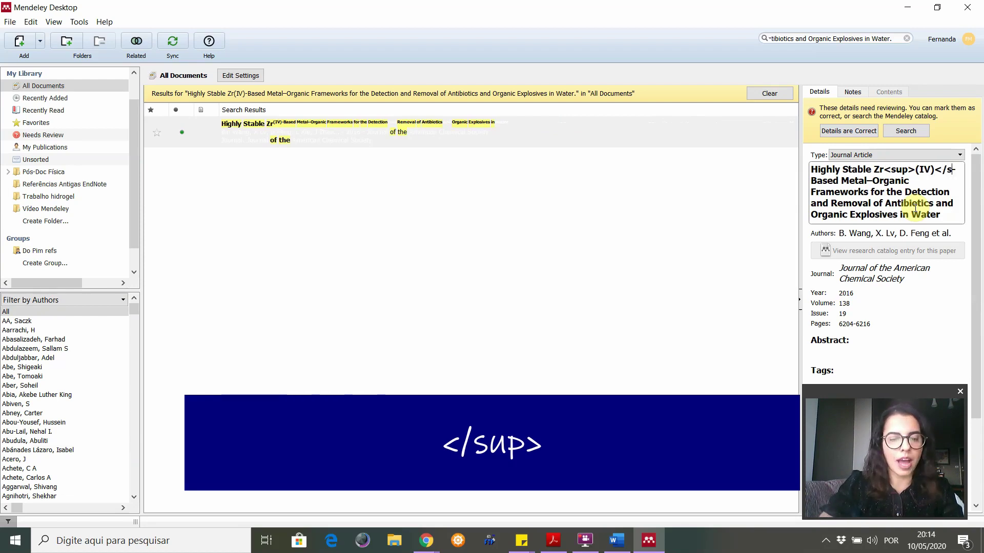
pyautogui.write('p>')
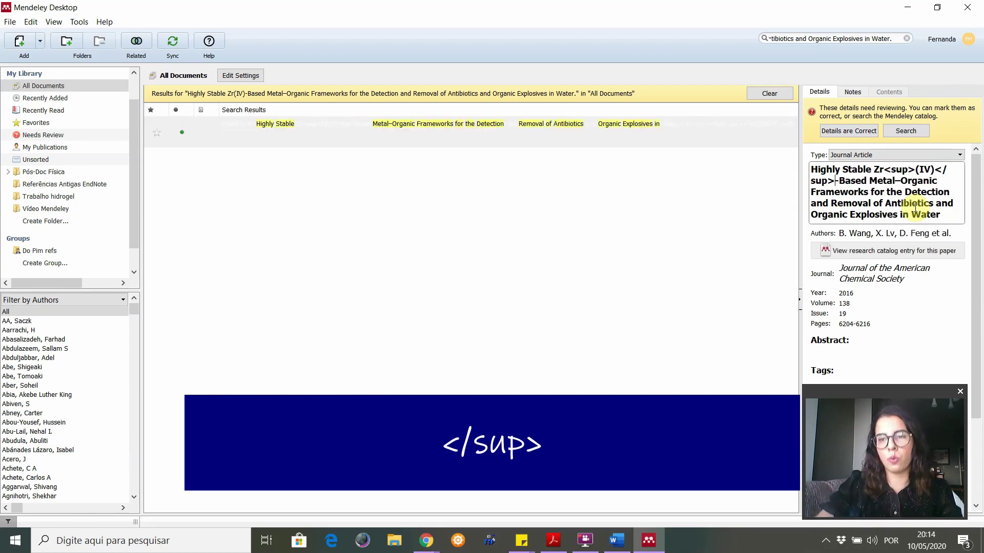
pyautogui.click(867, 276)
pyautogui.click(611, 137)
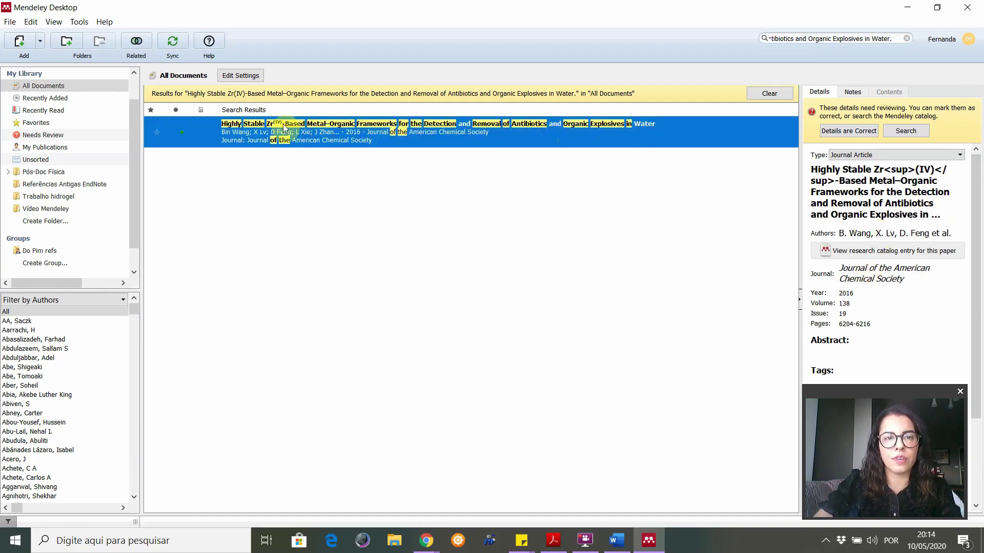
# Switch to Word, refresh the Mendeley citations and bibliography, and check the "(IV)" in entry (5)'s title
pyautogui.click(630, 539)
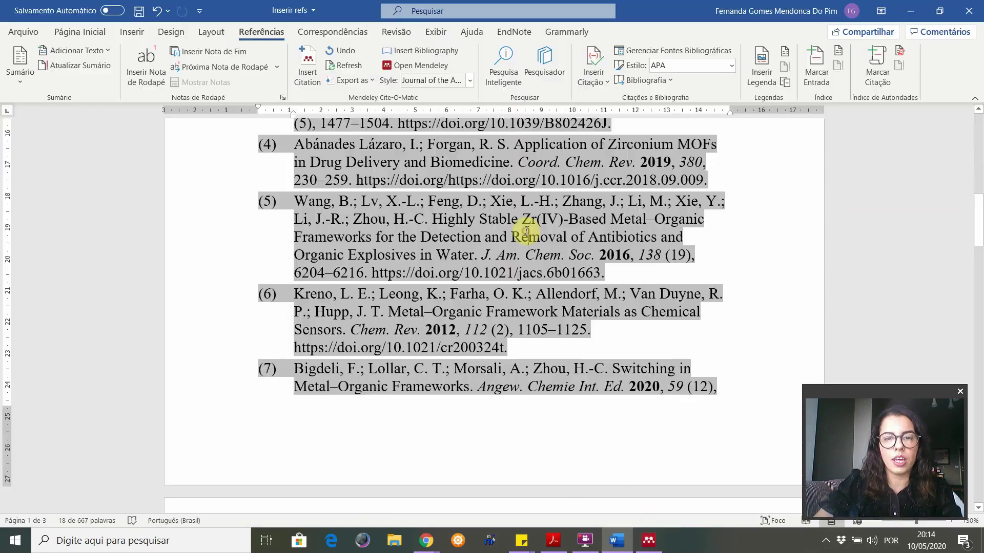
pyautogui.click(342, 67)
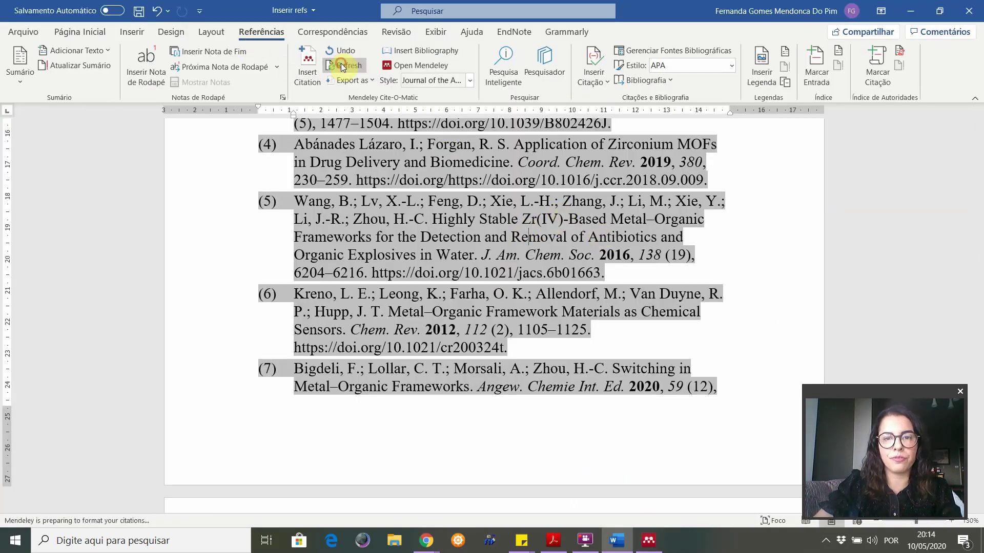
pyautogui.click(612, 276)
pyautogui.scroll(11, 555, 314)
pyautogui.scroll(-8, 552, 315)
pyautogui.scroll(-4, 550, 313)
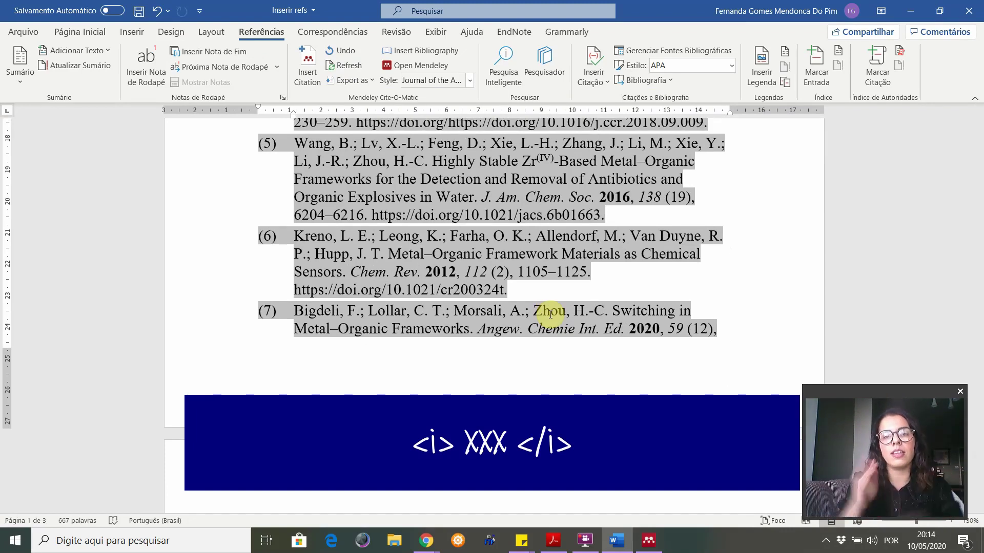
# Switch to Mendeley Desktop and clear the title search to list all documents again
pyautogui.click(649, 540)
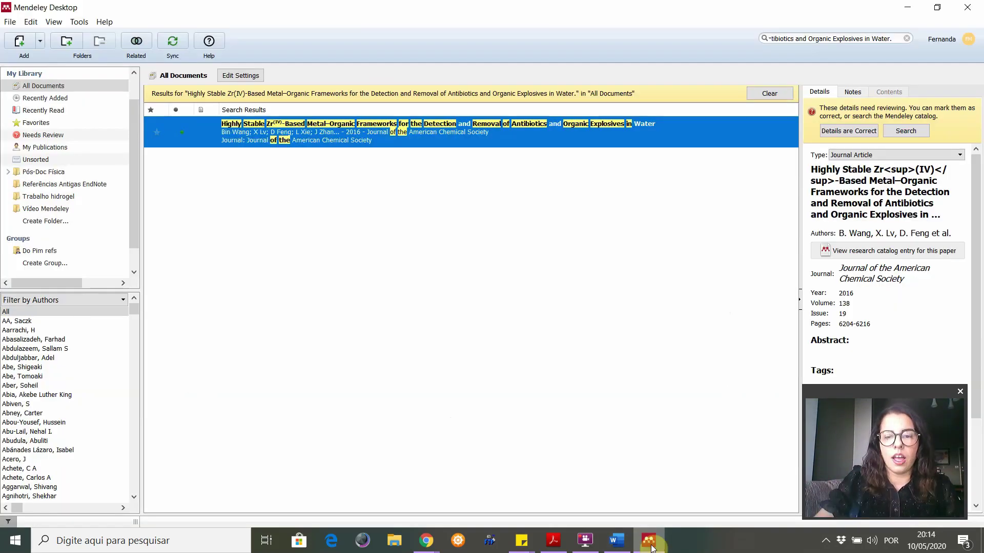
pyautogui.click(437, 297)
pyautogui.click(778, 94)
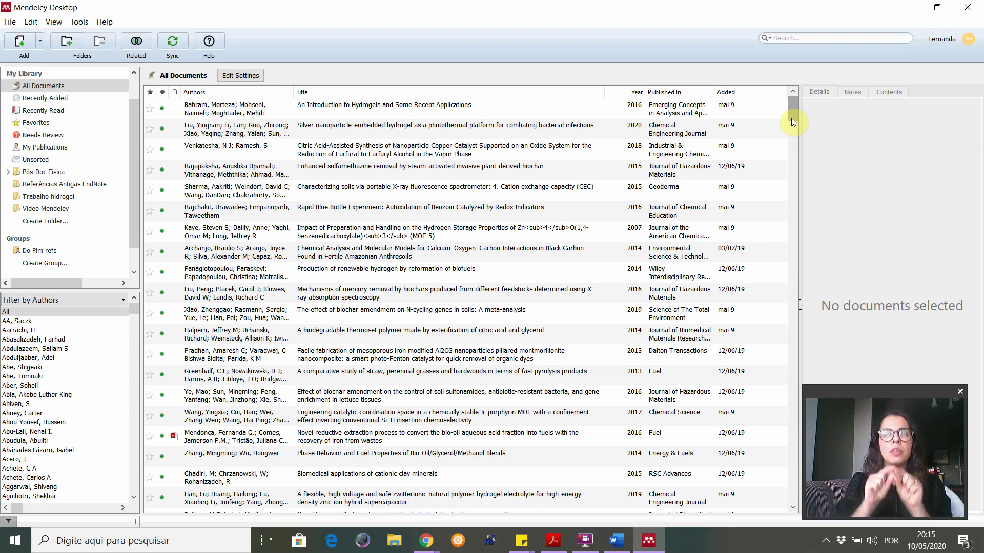
# Switch to Word and examine the article title within entry (1) of the References list
pyautogui.click(616, 540)
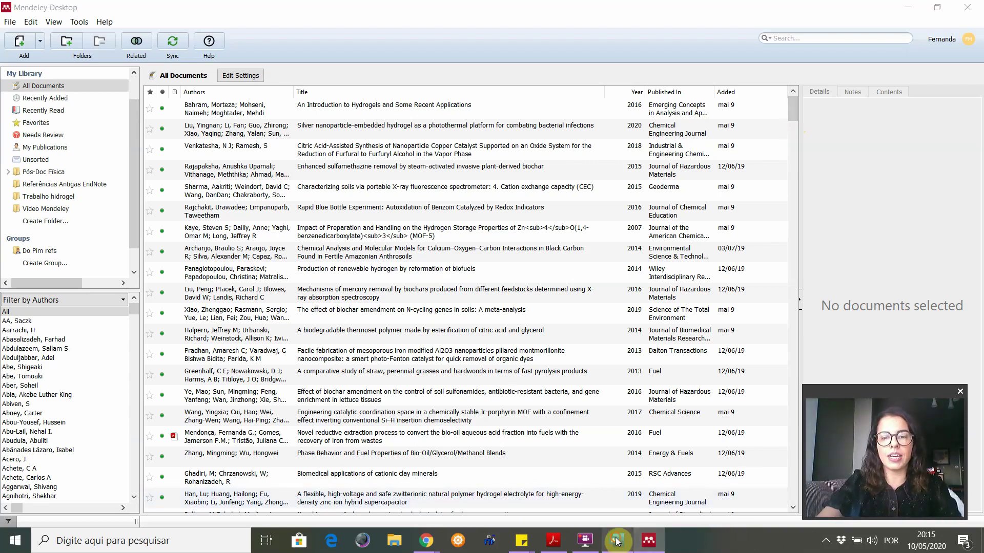
pyautogui.scroll(-1, 620, 397)
pyautogui.scroll(-5, 617, 397)
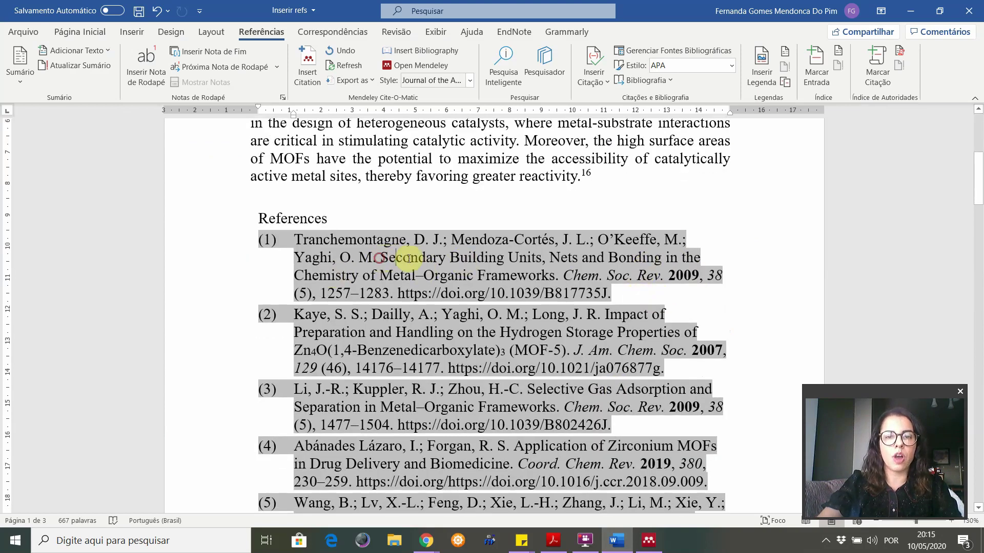
pyautogui.moveTo(381, 257); pyautogui.dragTo(569, 282)
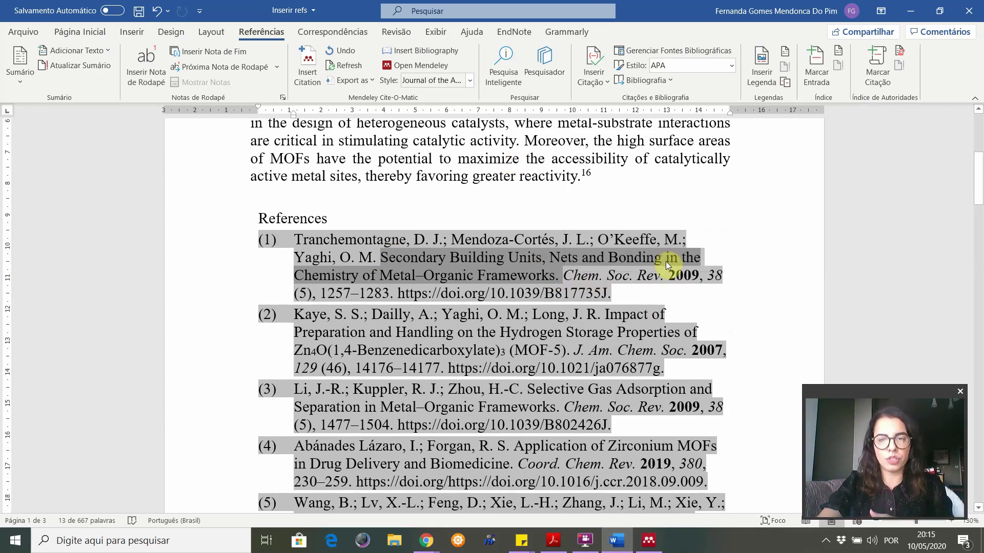
pyautogui.click(637, 297)
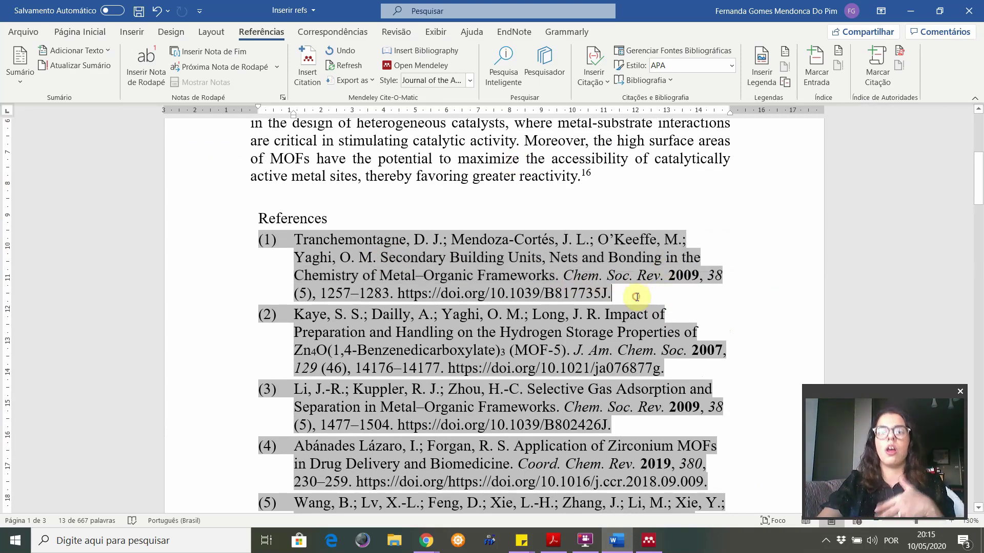
# Switch to Mendeley Desktop and open the Citation Styles dialog for more styles
pyautogui.click(649, 540)
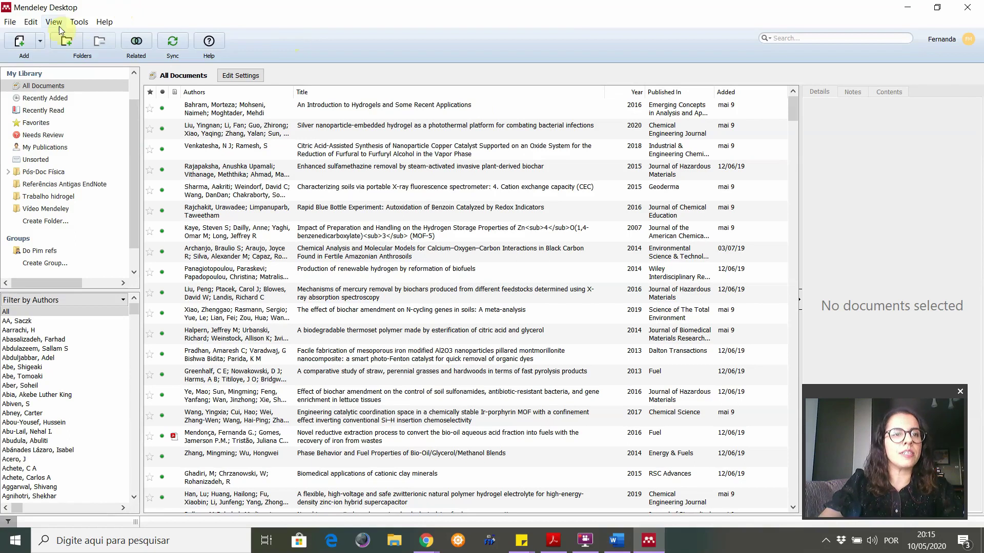
pyautogui.click(55, 22)
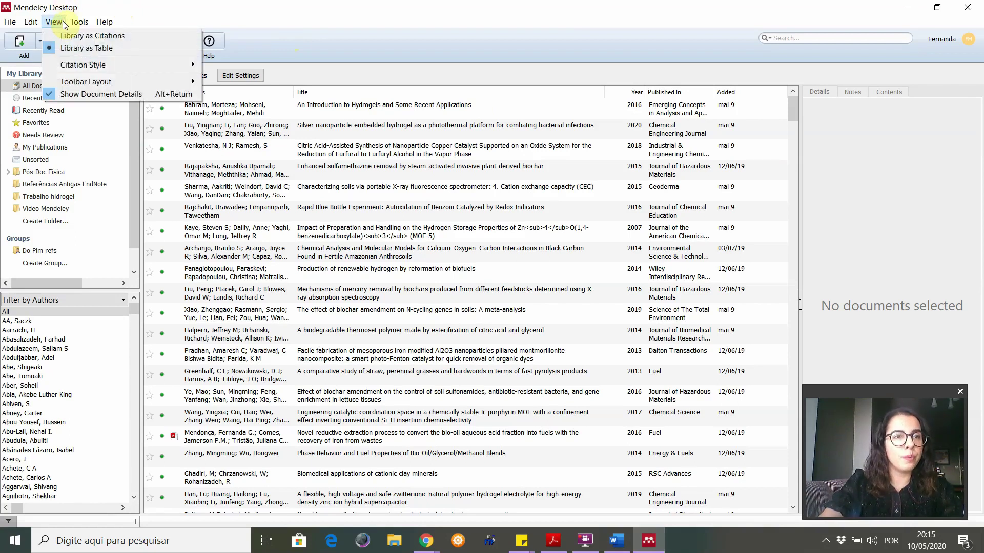
pyautogui.moveTo(92, 72)
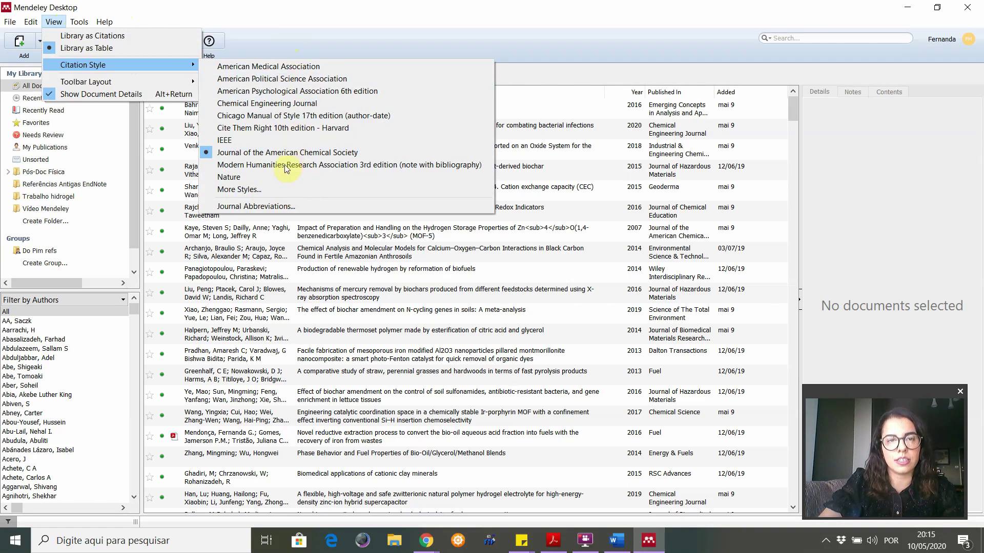
pyautogui.click(276, 189)
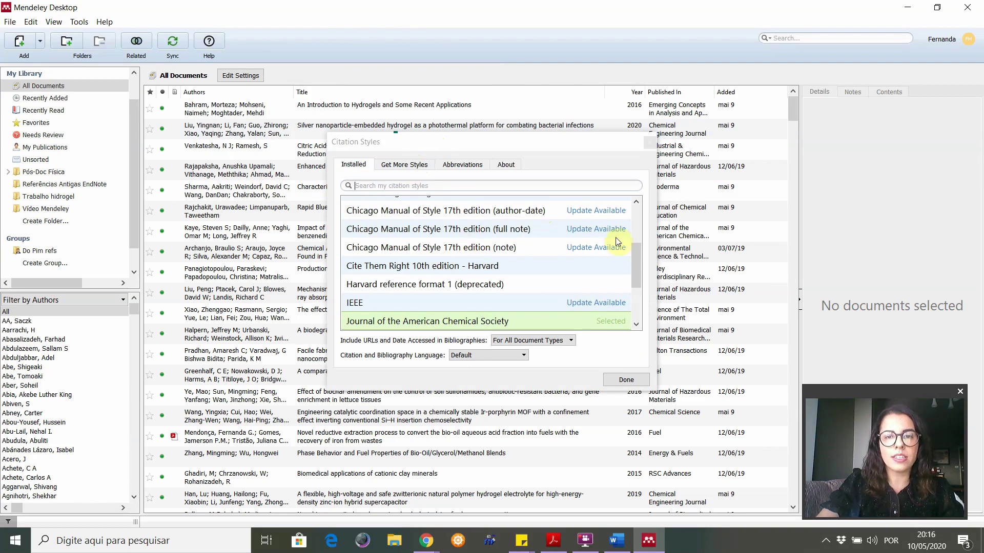
# Find the Applied Catalysis B: Environmental style among the additional citation styles by searching "Applied cata", and install it
pyautogui.moveTo(635, 259); pyautogui.dragTo(659, 220)
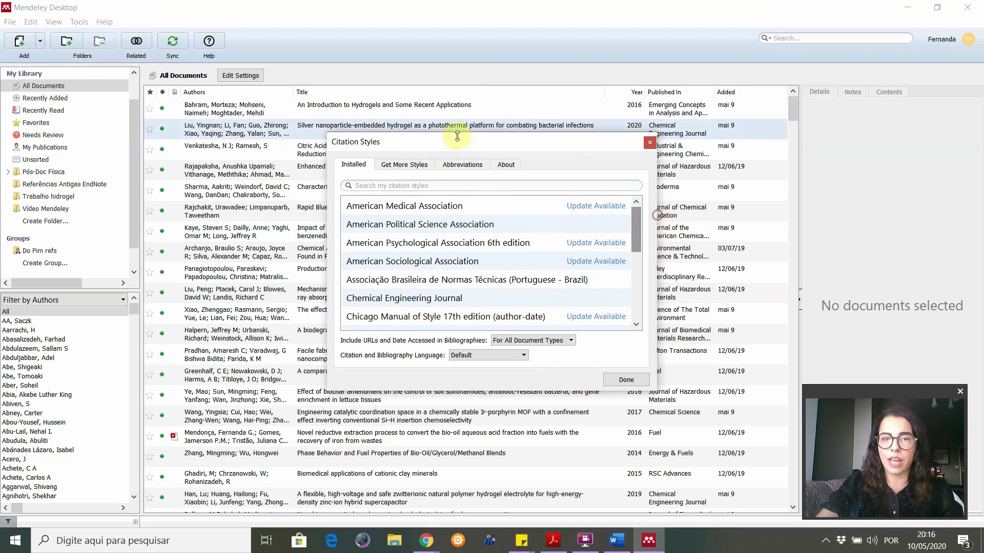
pyautogui.click(405, 165)
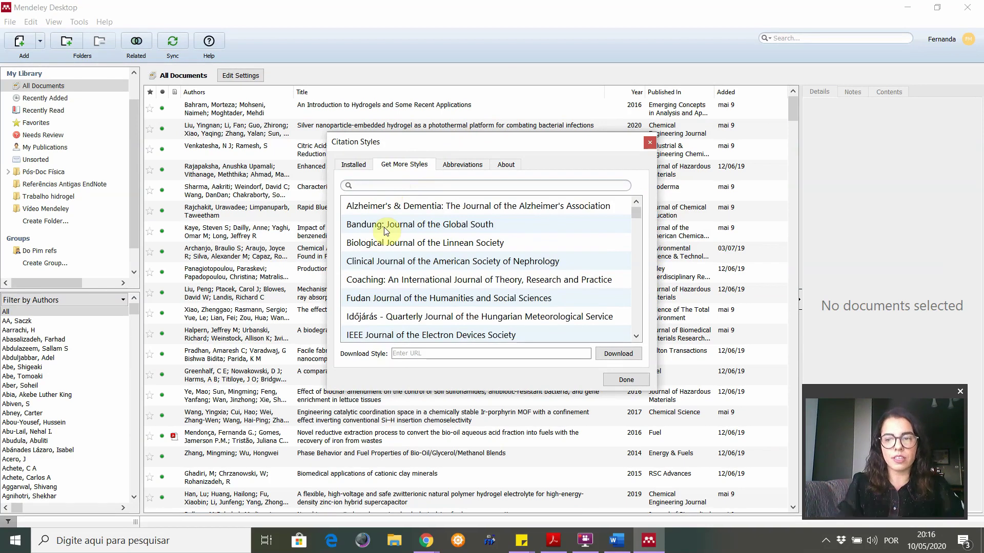
pyautogui.write('App')
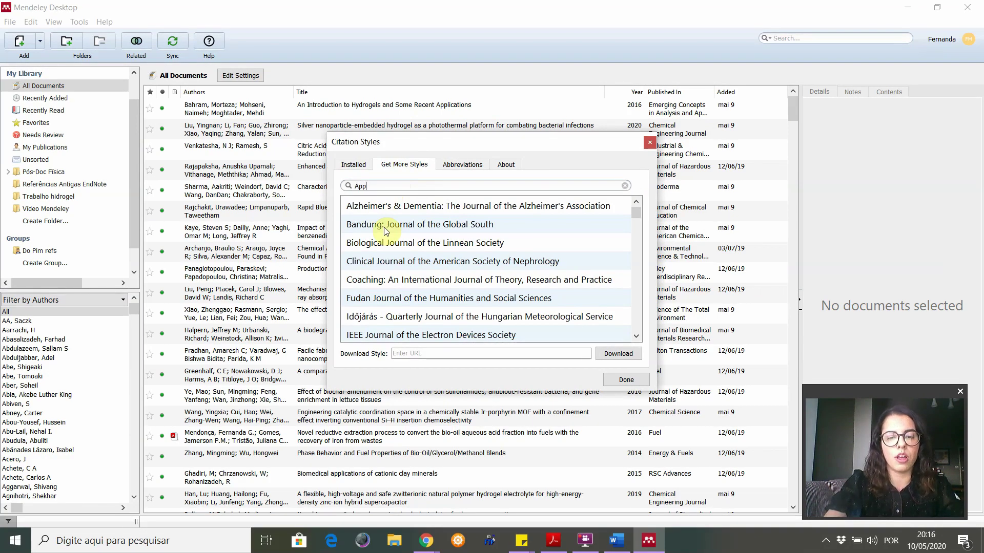
pyautogui.write('lied cata')
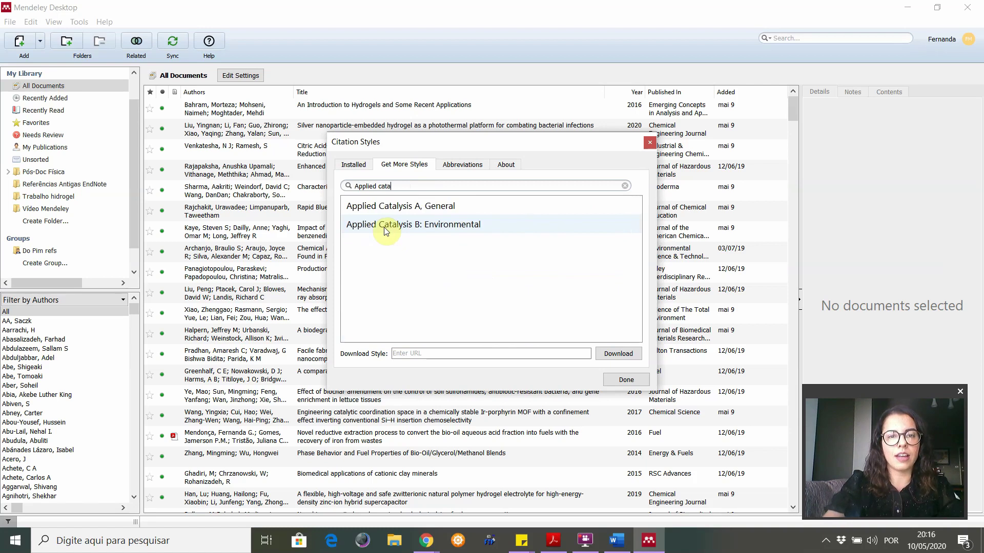
pyautogui.click(419, 228)
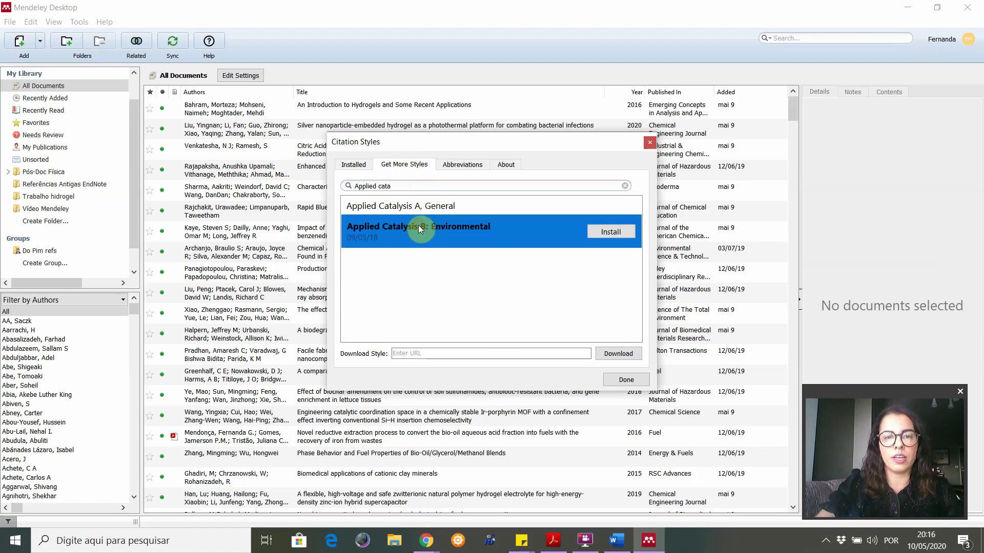
pyautogui.click(596, 234)
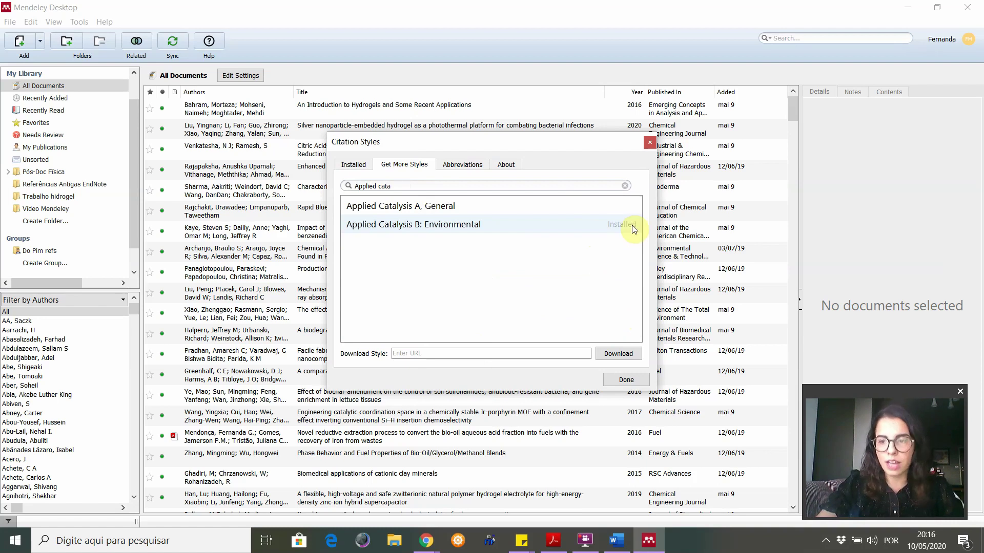
# Search the available citation styles for "Journal of the Bra" and install Journal of the Brazilian Chemical Society
pyautogui.tripleClick(400, 186)
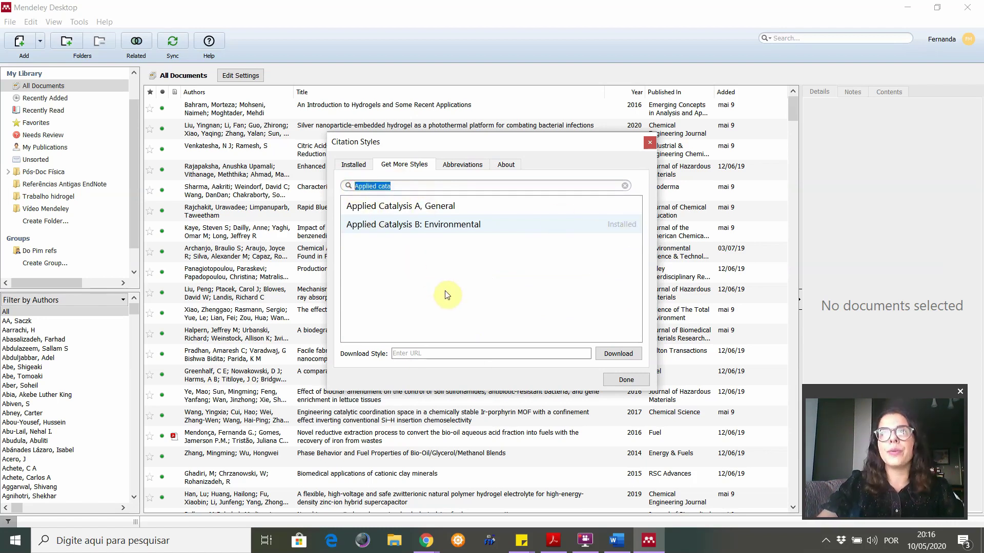
pyautogui.write('Journal ')
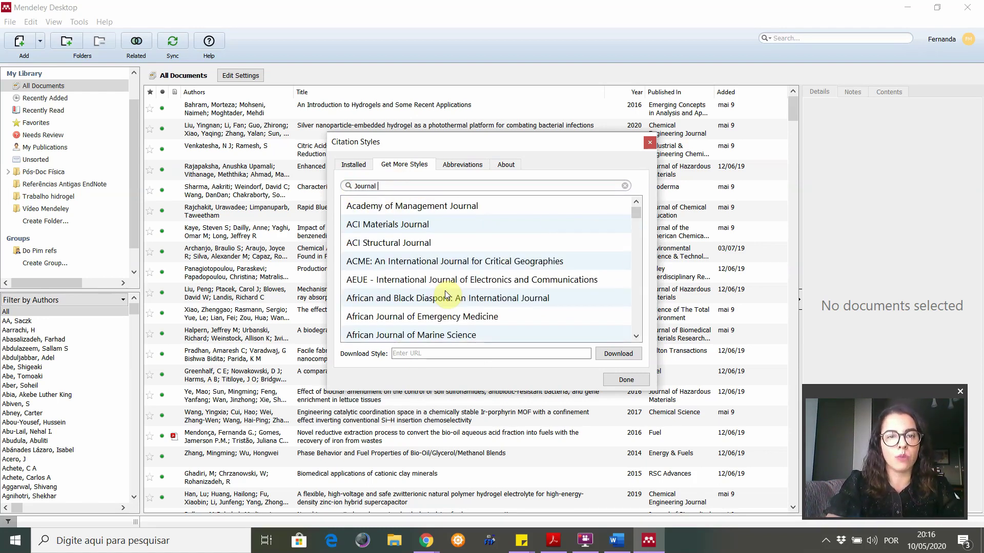
pyautogui.write('of the B')
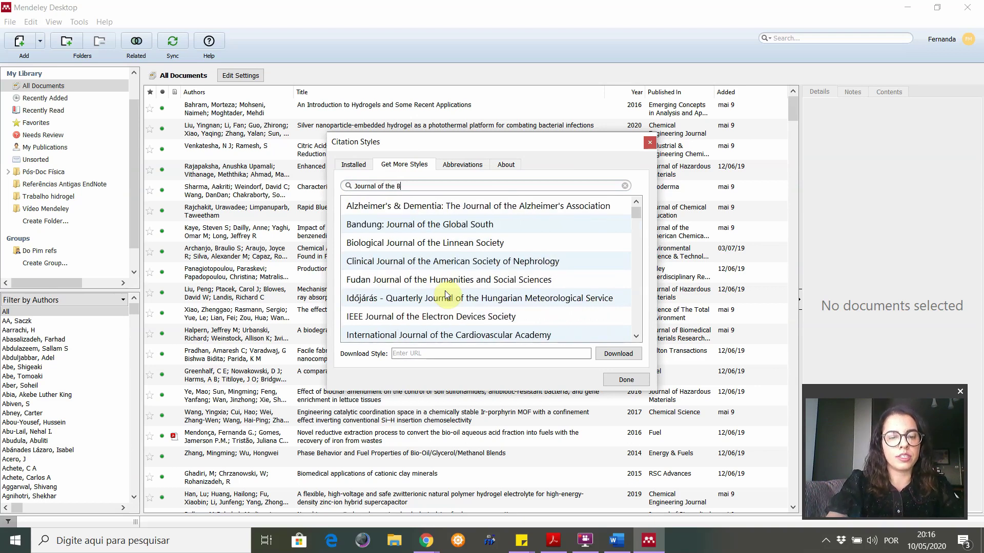
pyautogui.write('ra')
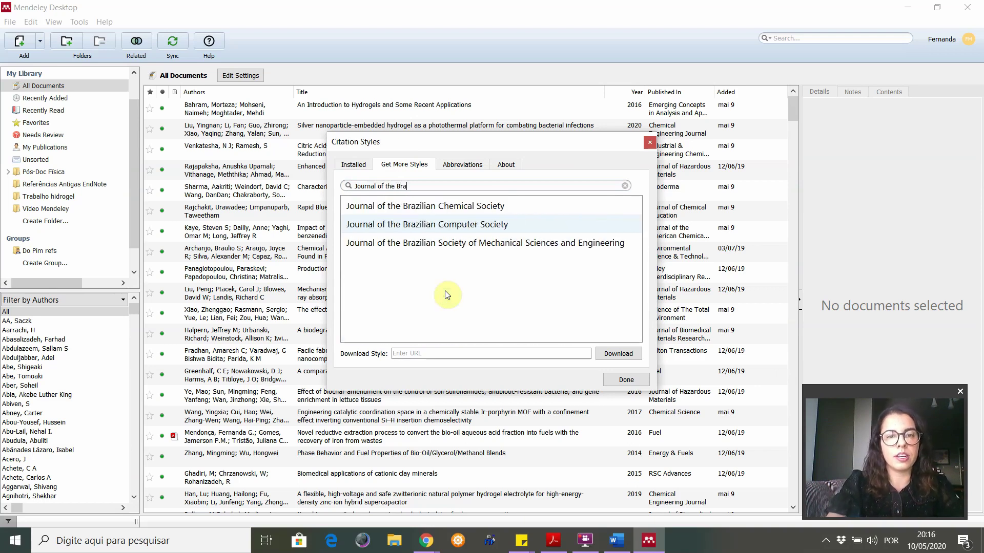
pyautogui.click(489, 207)
pyautogui.click(591, 213)
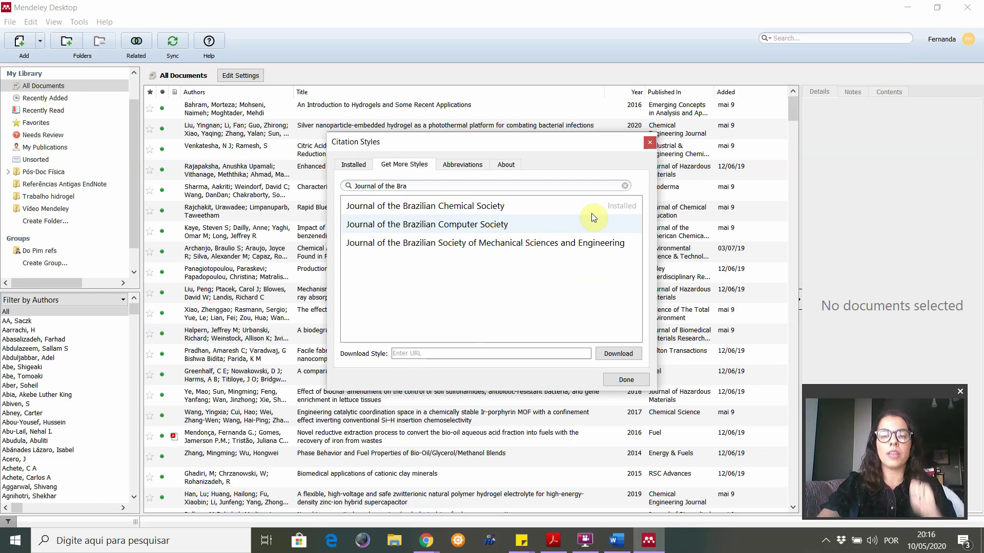
# Search the available styles for "Associação", inspect the Associação Brasileira de Normas Técnicas (Portuguese - Brazil) entry, and close the Citation Styles dialog
pyautogui.hotkey('ctrl', 'a')
pyautogui.write('Aso')
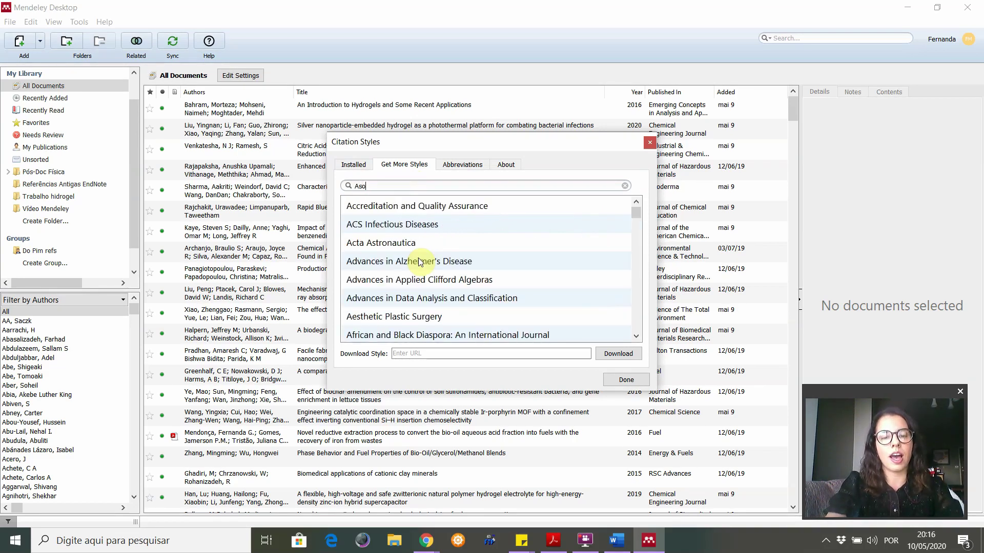
pyautogui.press('BackSpace')
pyautogui.write('sociação')
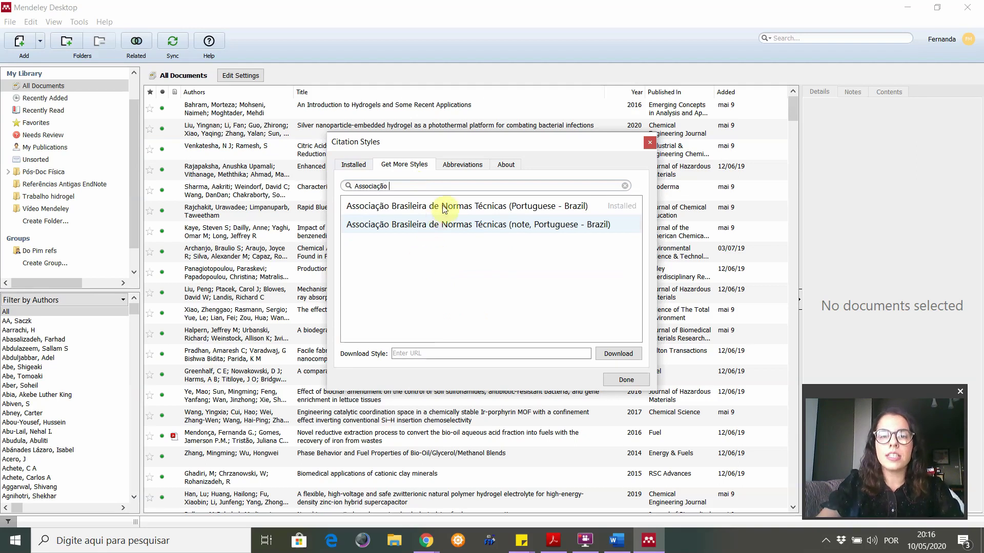
pyautogui.click(507, 211)
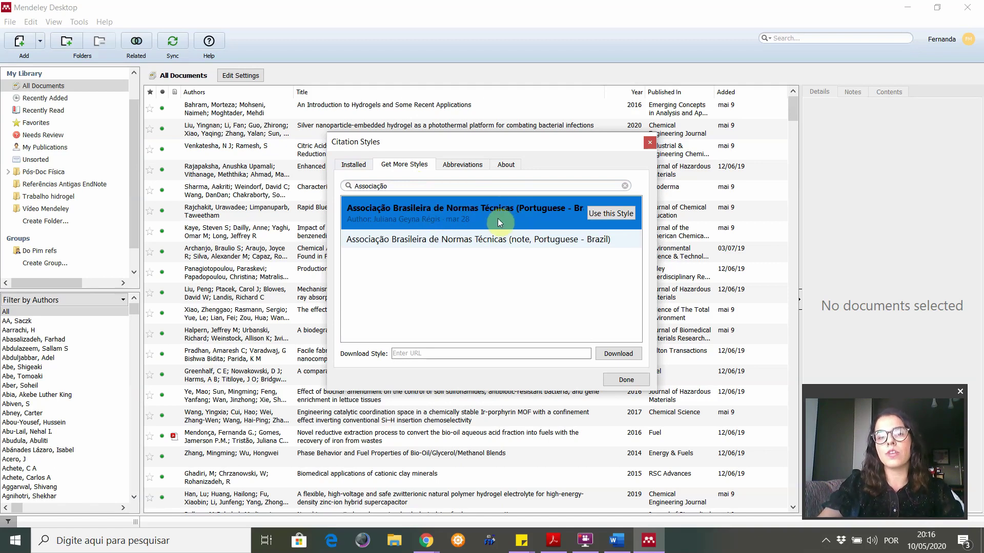
pyautogui.click(650, 142)
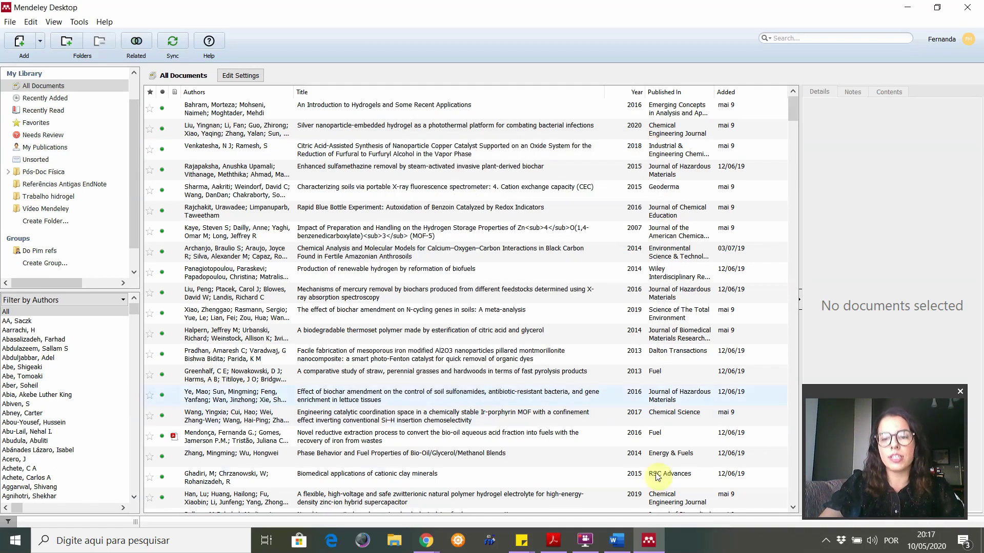
# Switch to Word, request more Mendeley citation styles, and apply the installed Associação Brasileira de Normas Técnicas (Portuguese - Brazil) style
pyautogui.click(617, 544)
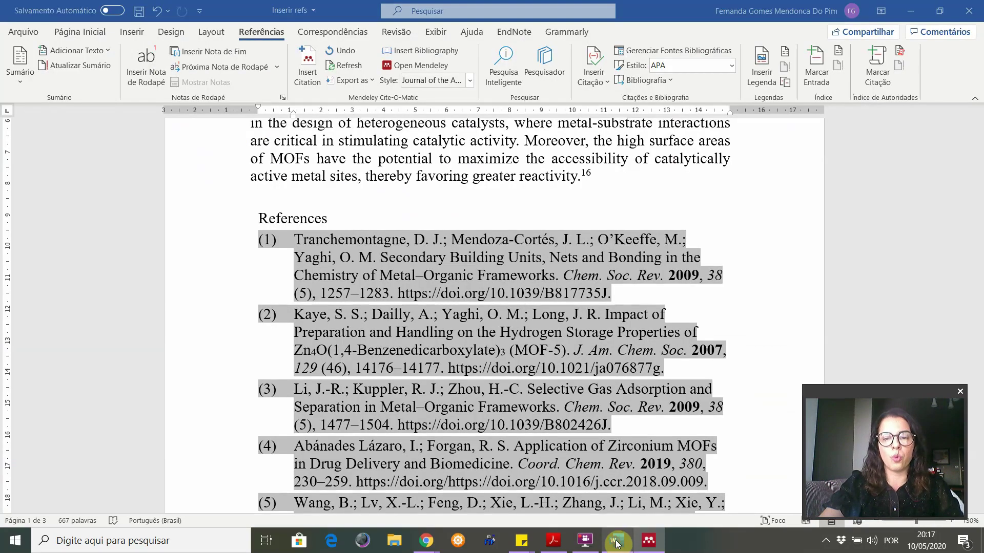
pyautogui.click(606, 183)
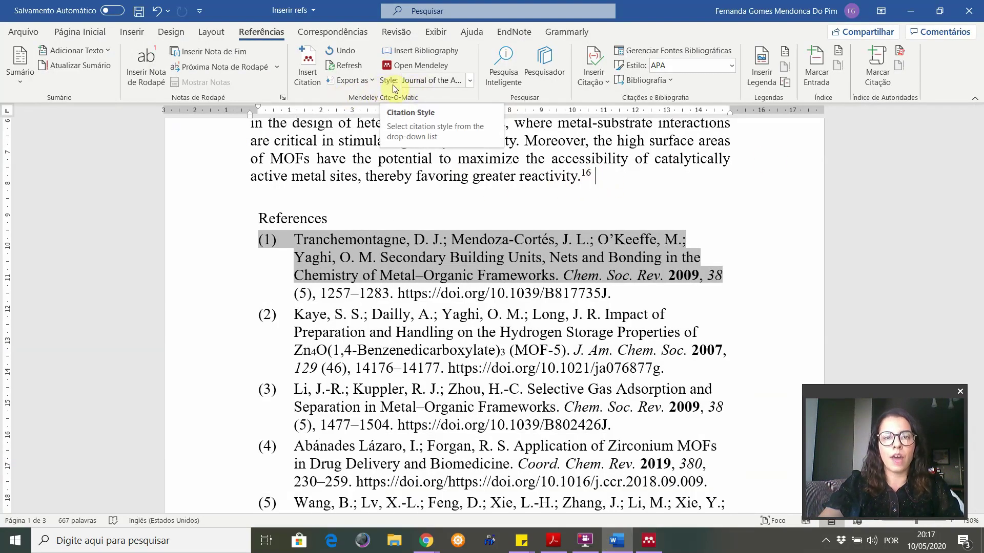
pyautogui.click(470, 80)
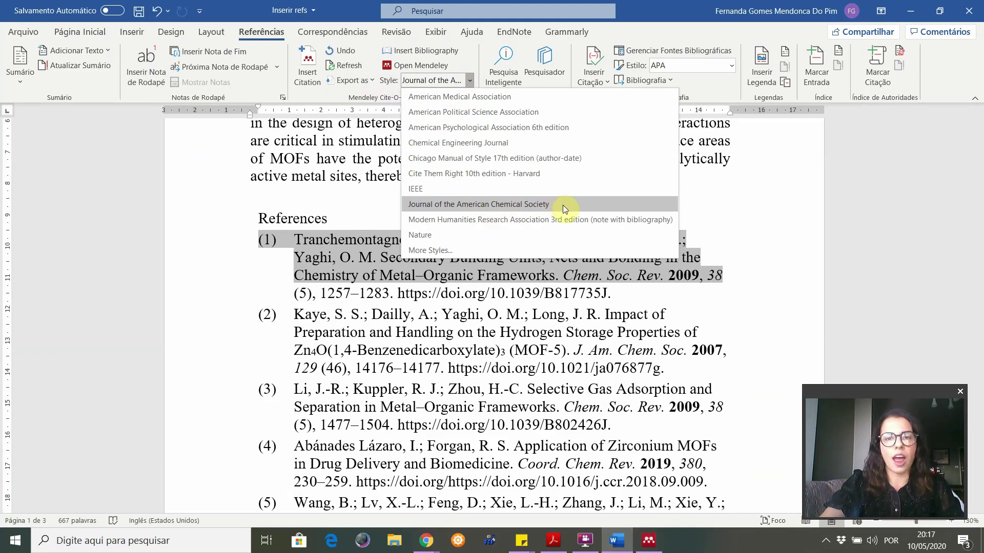
pyautogui.click(463, 249)
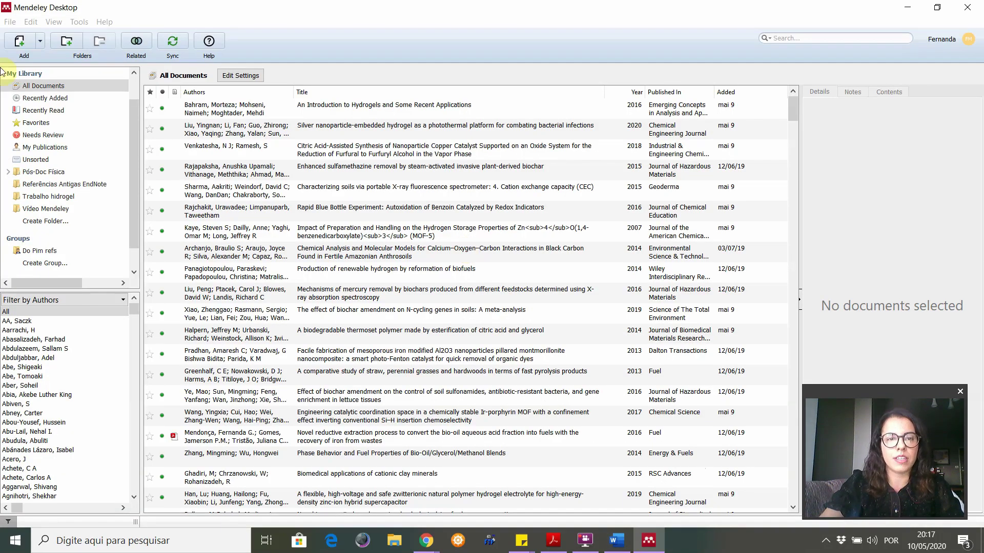
pyautogui.moveTo(635, 258); pyautogui.dragTo(637, 232)
pyautogui.scroll(1, 575, 232)
pyautogui.click(600, 291)
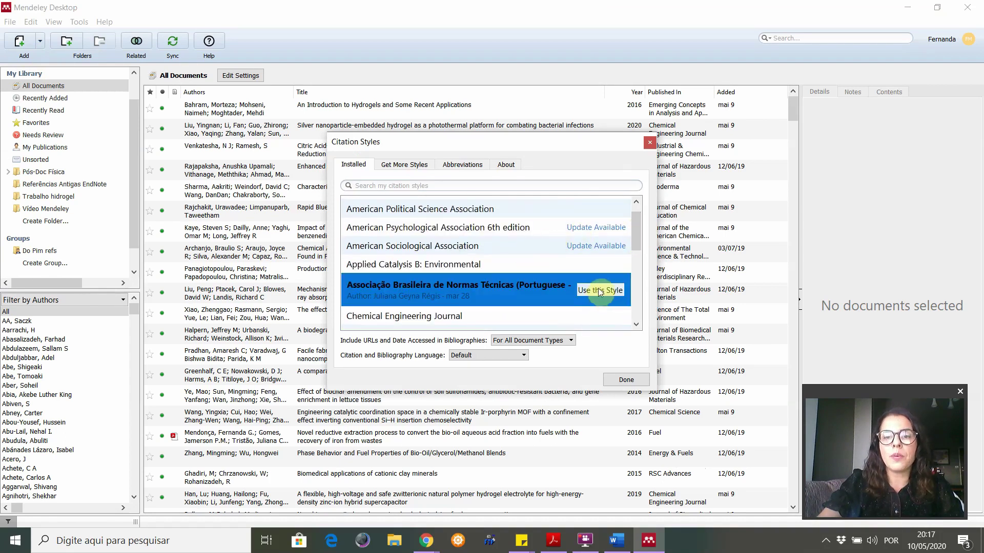
pyautogui.click(600, 290)
# Switch to Word and examine the author-date citations in the opening paragraph, including the comma before the first citation
pyautogui.click(617, 541)
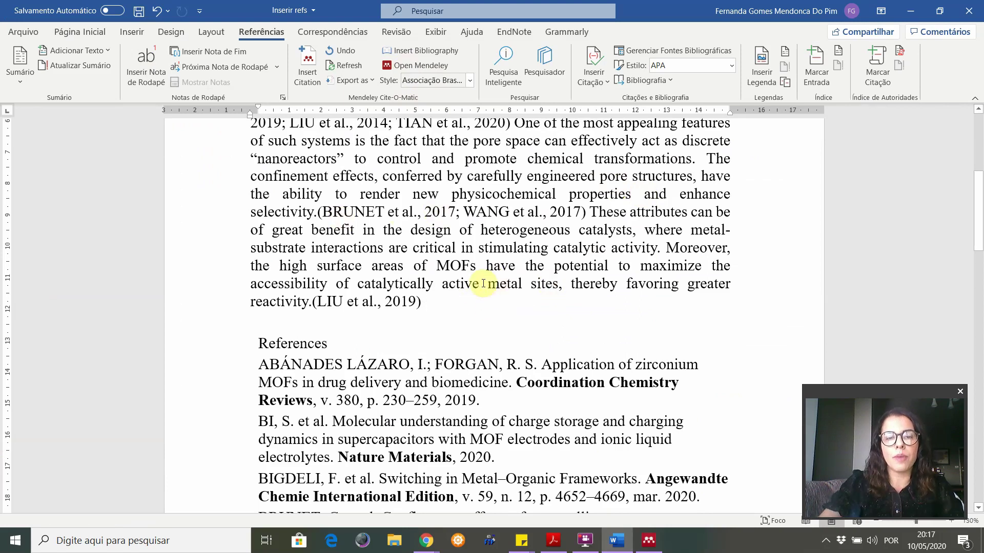
pyautogui.scroll(5, 484, 283)
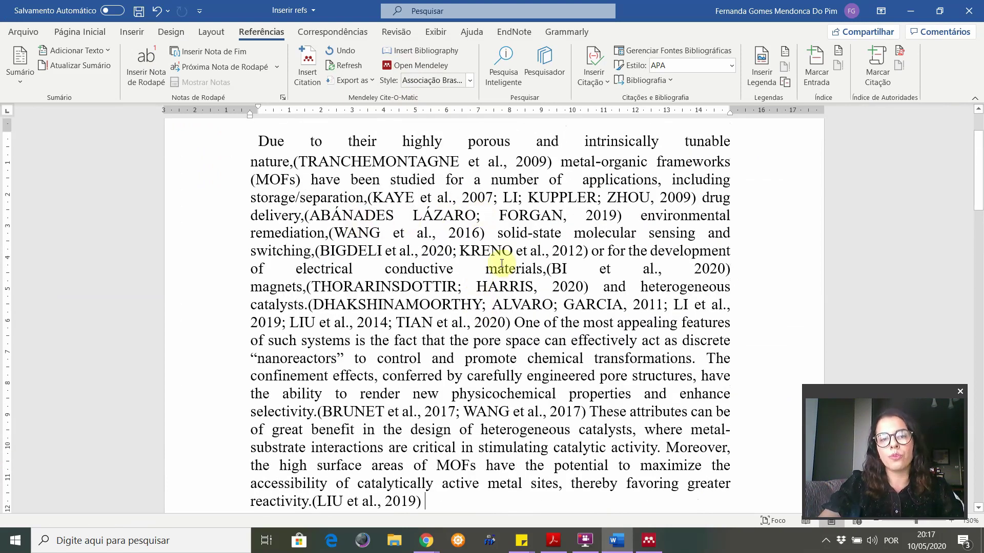
pyautogui.scroll(2, 500, 260)
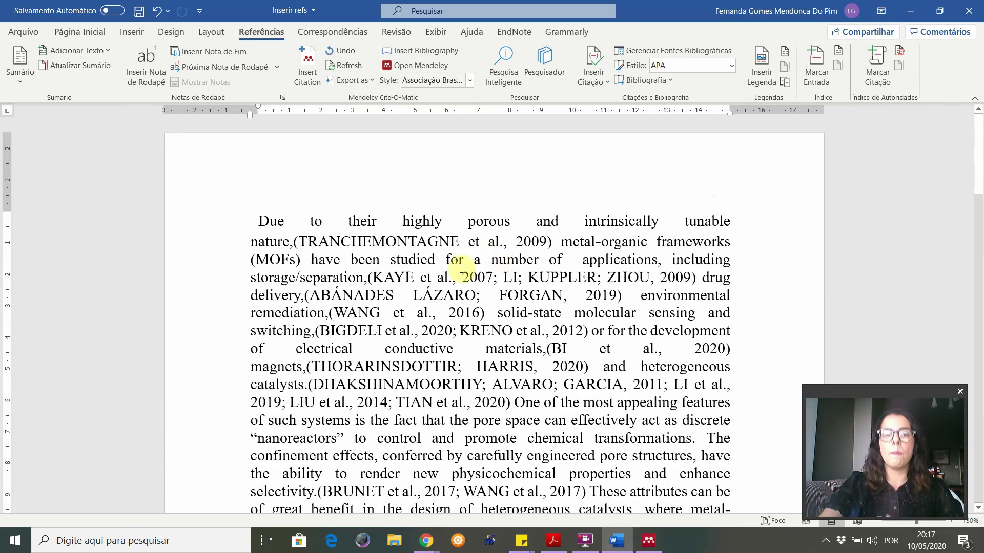
pyautogui.click(293, 242)
pyautogui.click(286, 244)
pyautogui.click(286, 244)
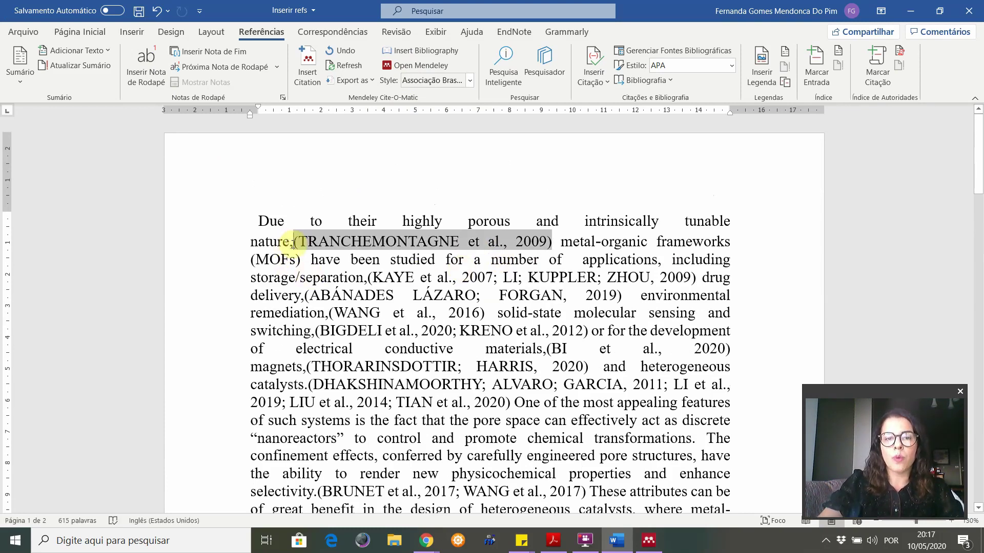
pyautogui.doubleClick(290, 243)
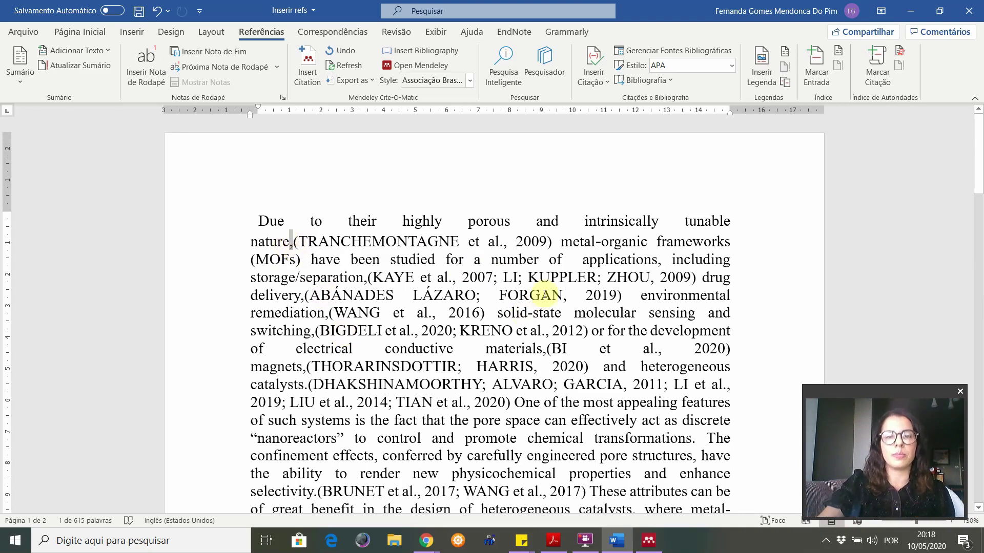
pyautogui.click(553, 242)
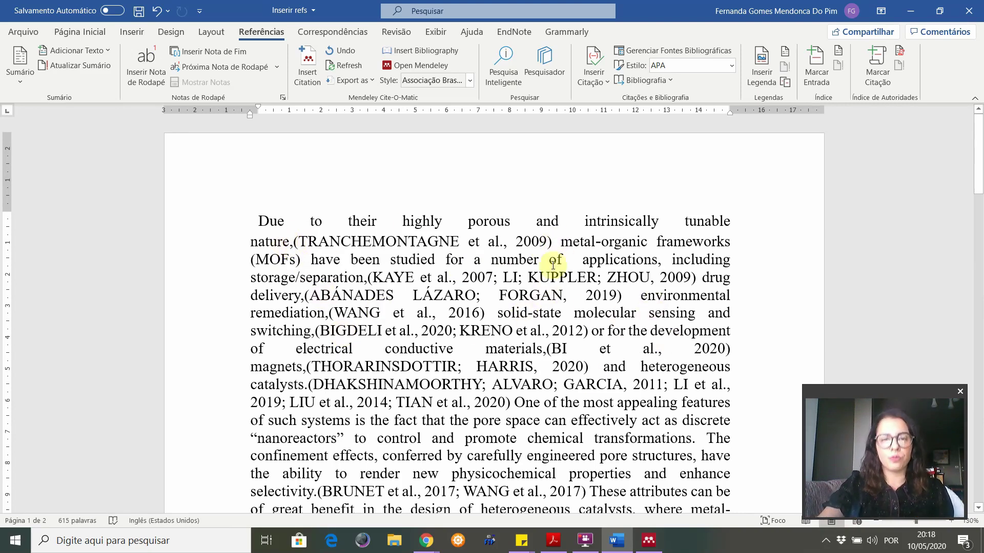
# Set the Mendeley citation style to Chemical Engineering Journal and check the in-text citations and References list
pyautogui.click(470, 80)
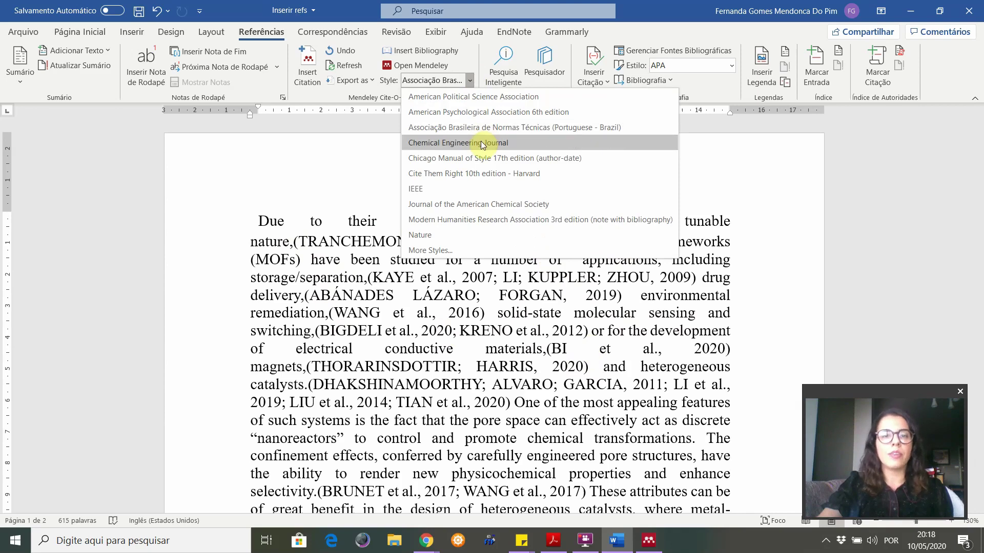
pyautogui.click(482, 145)
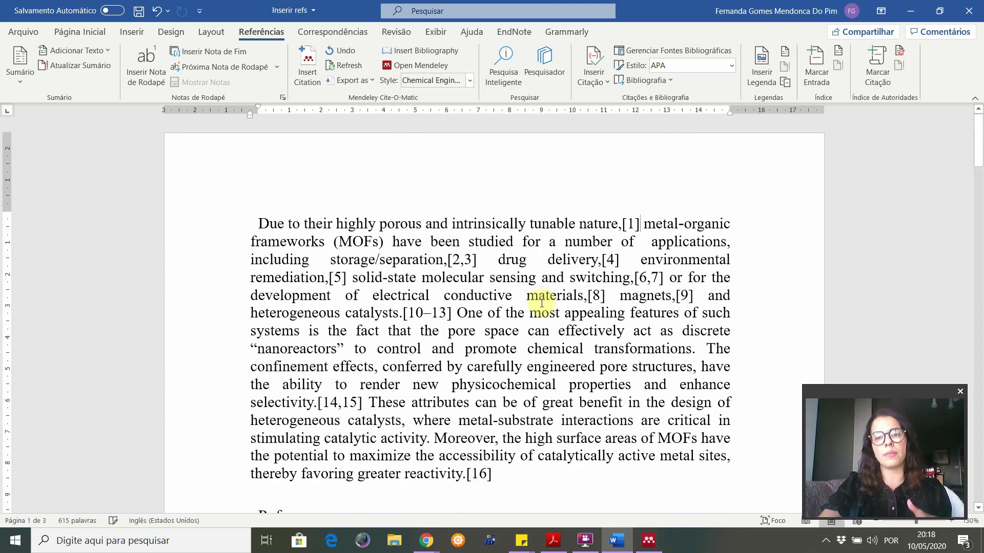
pyautogui.moveTo(707, 296); pyautogui.dragTo(512, 222)
pyautogui.scroll(-6, 533, 373)
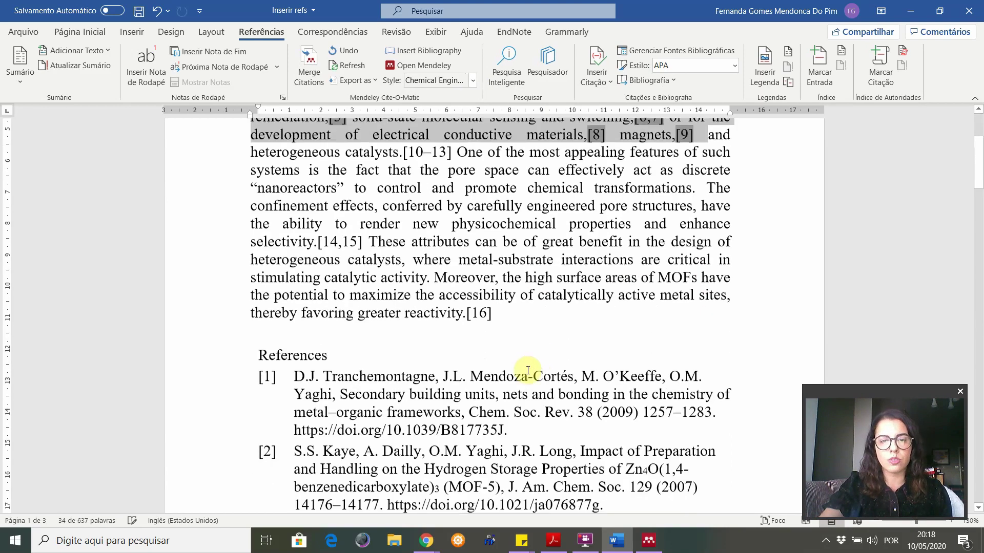
pyautogui.moveTo(293, 220); pyautogui.dragTo(559, 410)
pyautogui.click(360, 200)
# Switch to Mendeley Desktop, open the citation styles dialog, and search all available styles for "Chemistry A Euro"
pyautogui.click(649, 540)
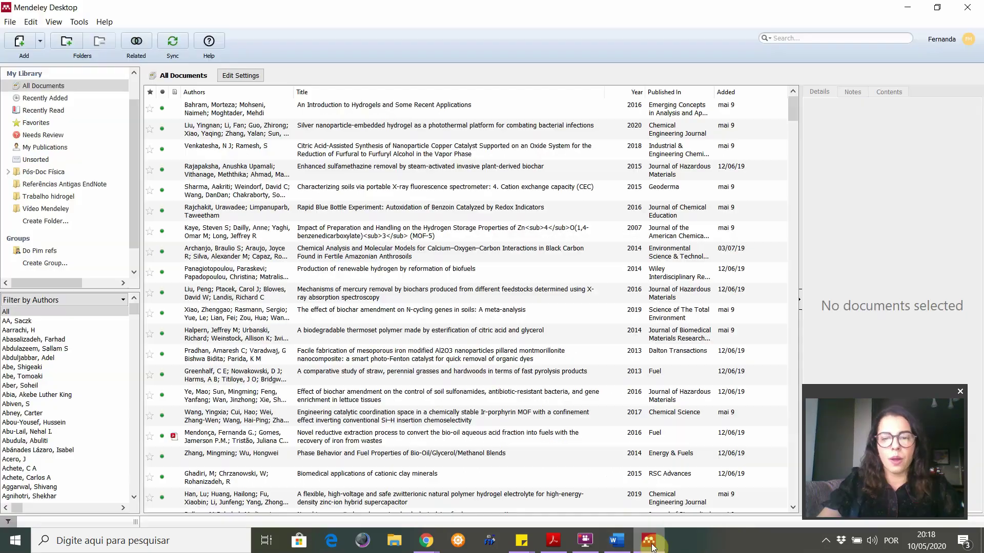
pyautogui.click(54, 21)
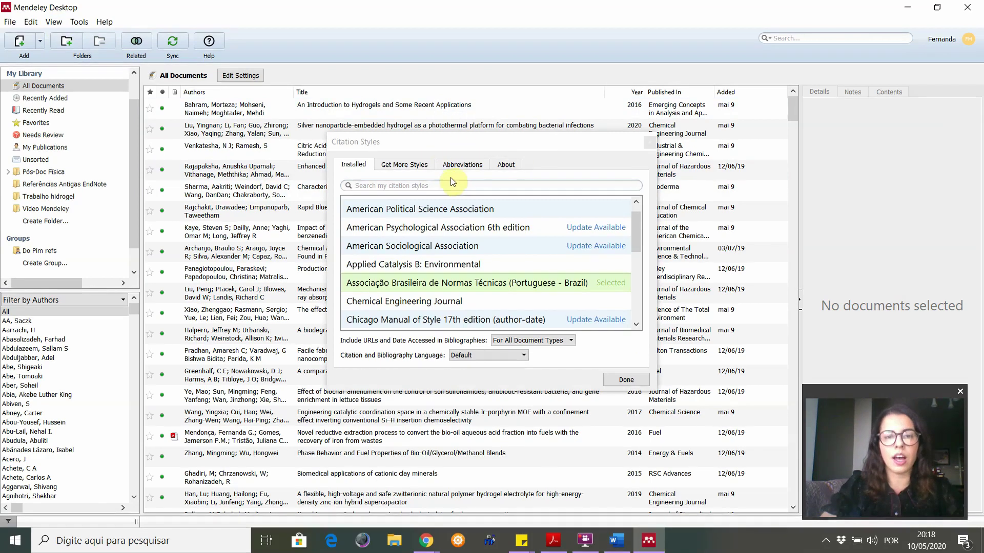
pyautogui.click(416, 165)
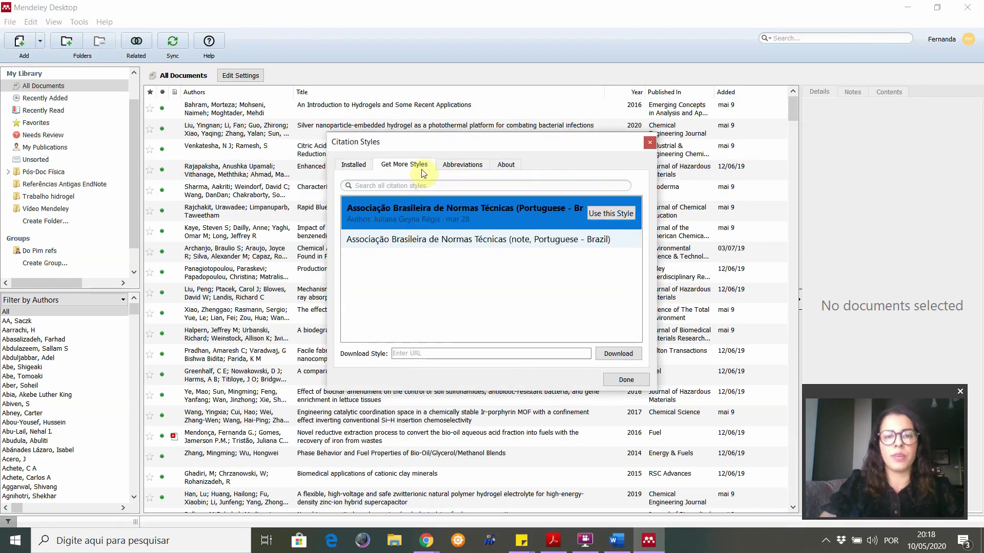
pyautogui.click(415, 186)
pyautogui.write('c')
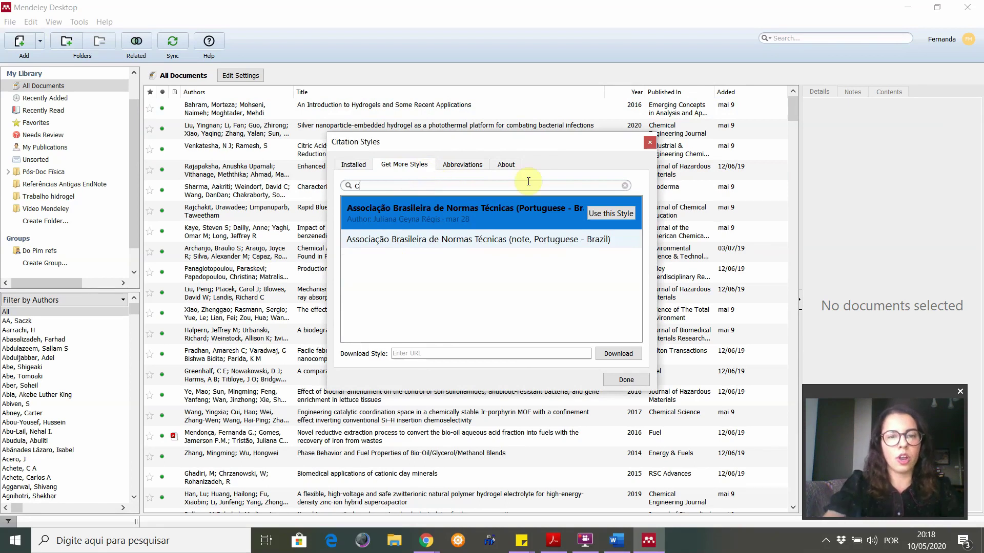
pyautogui.write('hem')
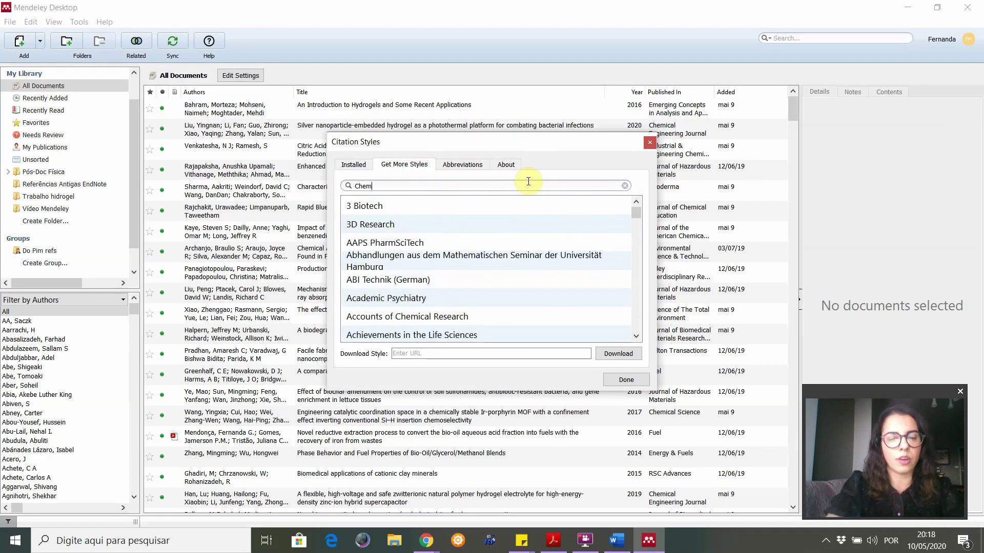
pyautogui.write('istry A Euro')
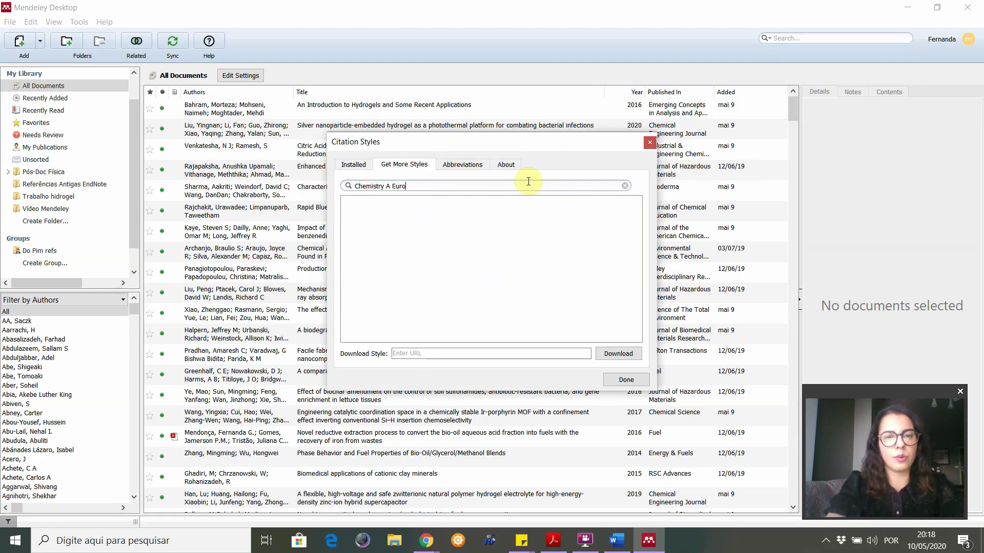
pyautogui.write('ea')
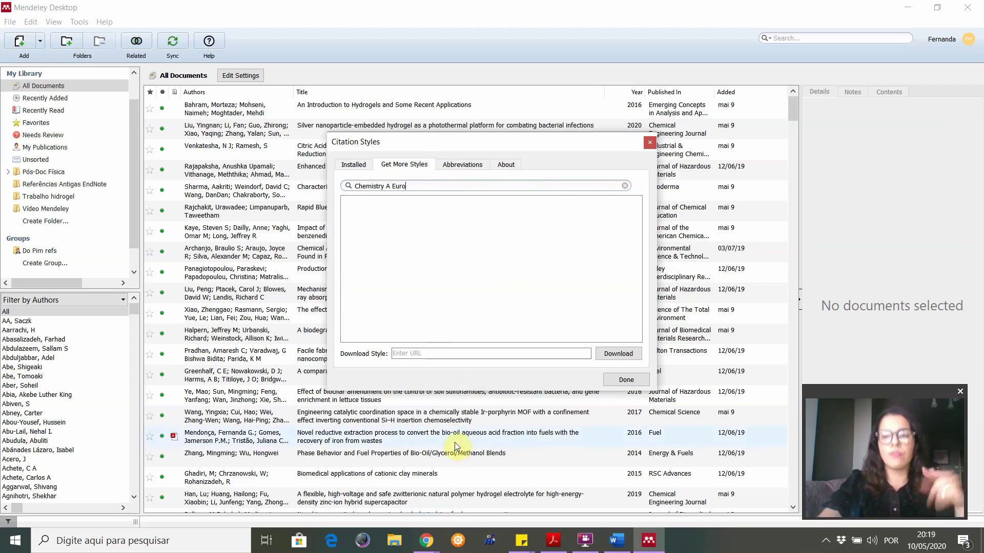
# Switch to Chrome and open the Author Guidelines on the Chemistry – A European Journal website
pyautogui.click(427, 542)
pyautogui.click(452, 499)
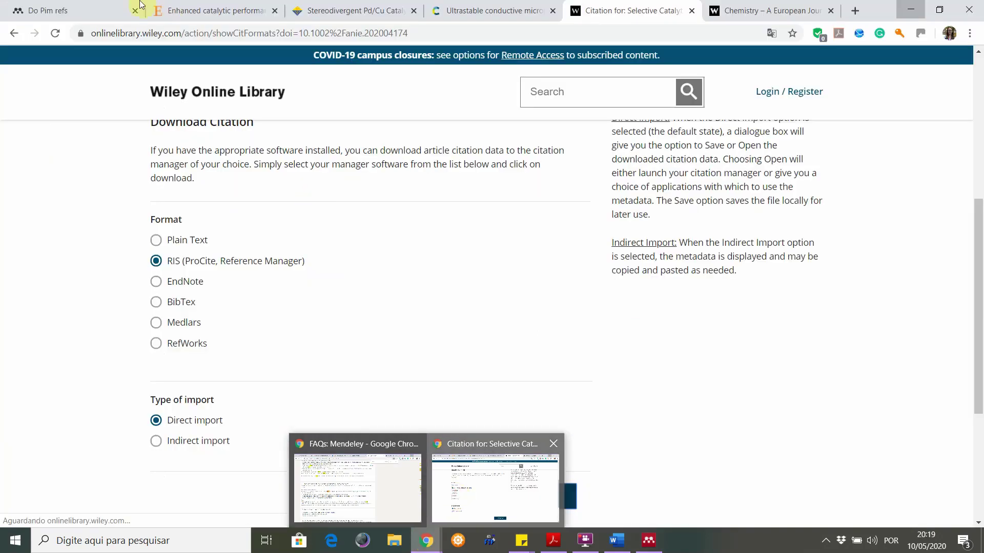
pyautogui.click(766, 11)
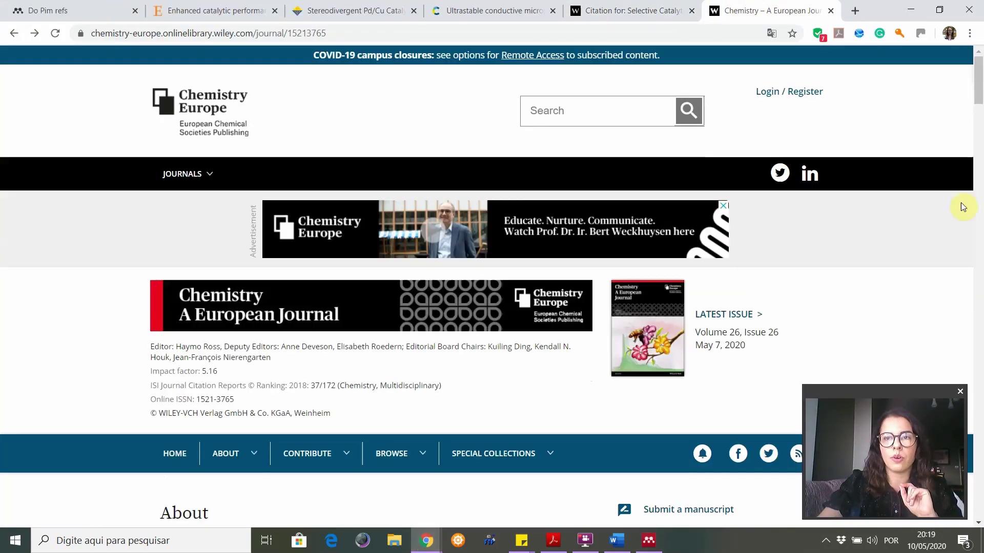
pyautogui.moveTo(981, 88)
pyautogui.mouseDown()
pyautogui.moveTo(982, 107)
pyautogui.moveTo(982, 97)
pyautogui.mouseUp()
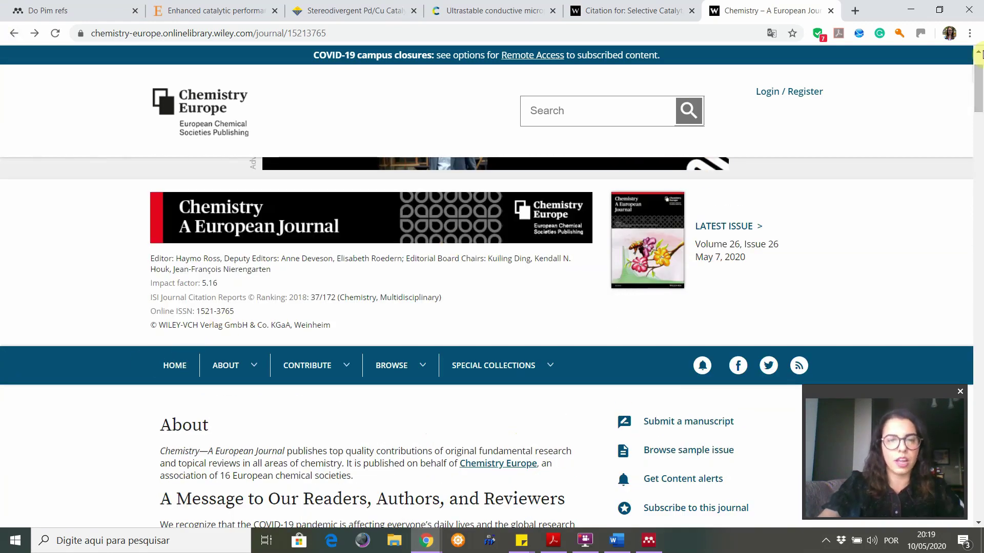
pyautogui.scroll(-2, 982, 77)
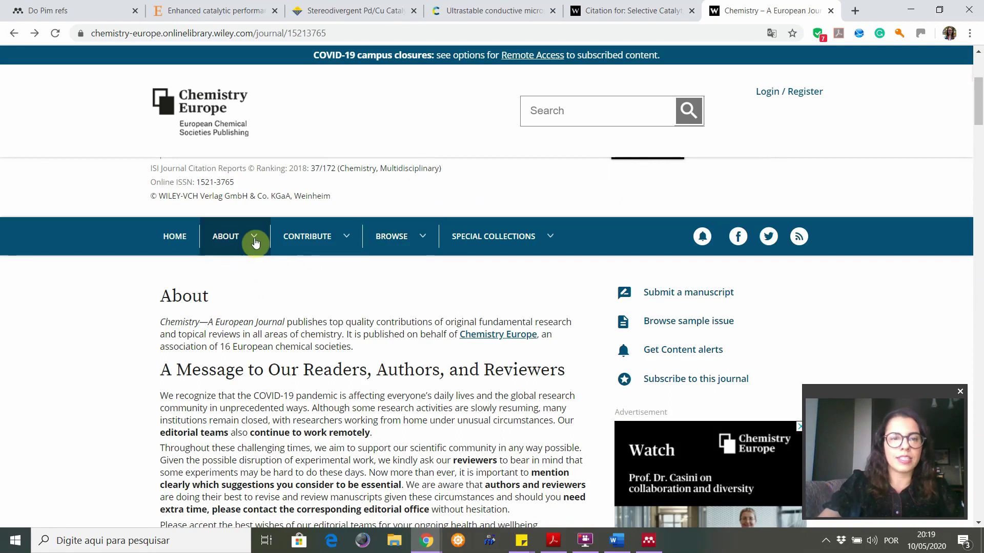
pyautogui.click(255, 241)
pyautogui.click(360, 242)
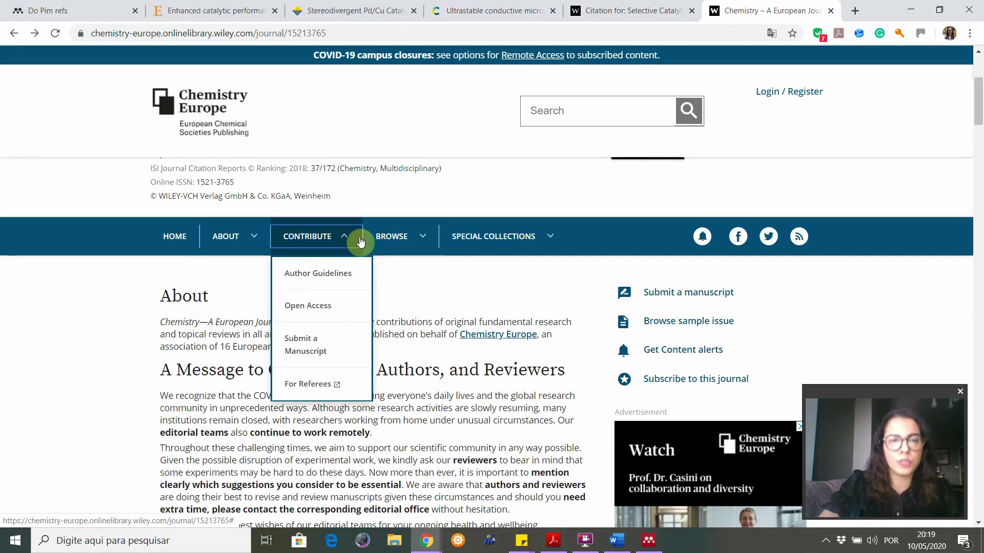
pyautogui.click(354, 280)
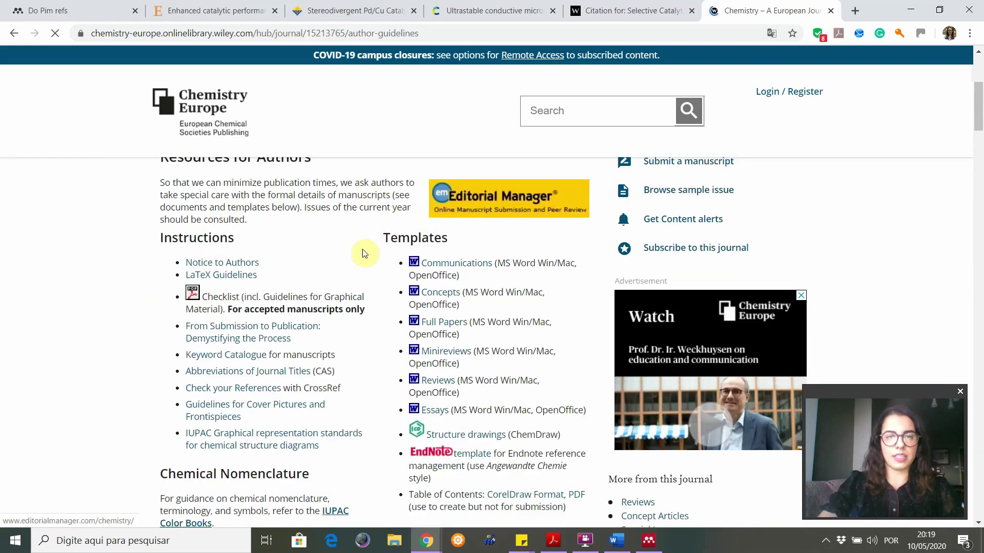
# Examine the Templates section for the required reference style and highlight "Angewandte Chemie style" in the EndNote entry
pyautogui.scroll(-1, 449, 378)
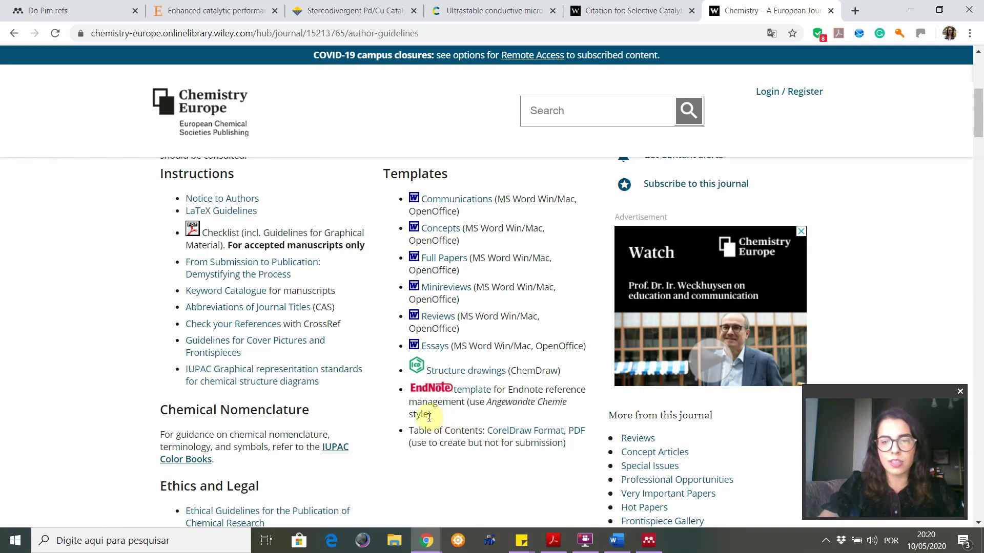
pyautogui.moveTo(429, 415); pyautogui.dragTo(489, 403)
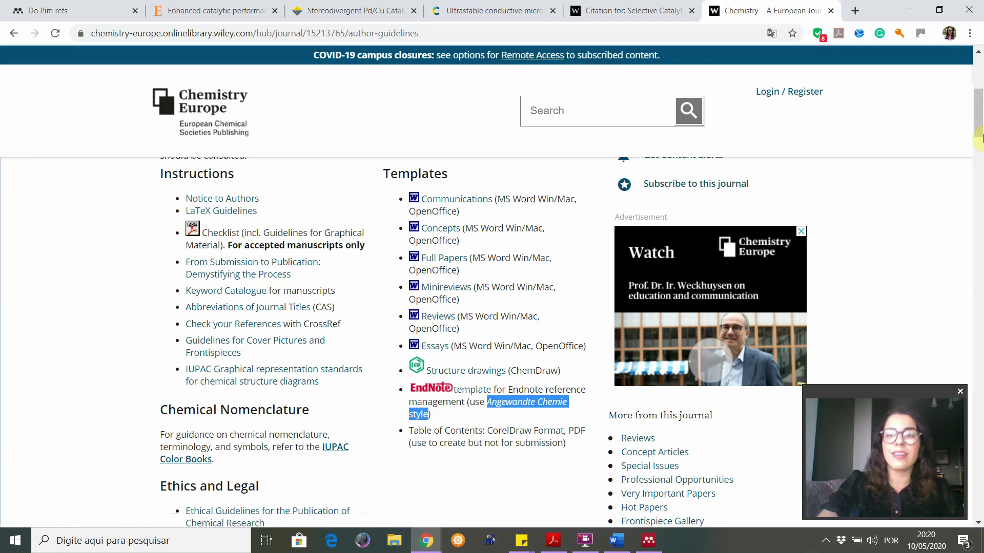
pyautogui.moveTo(979, 138); pyautogui.dragTo(979, 105)
pyautogui.scroll(-7, 231, 164)
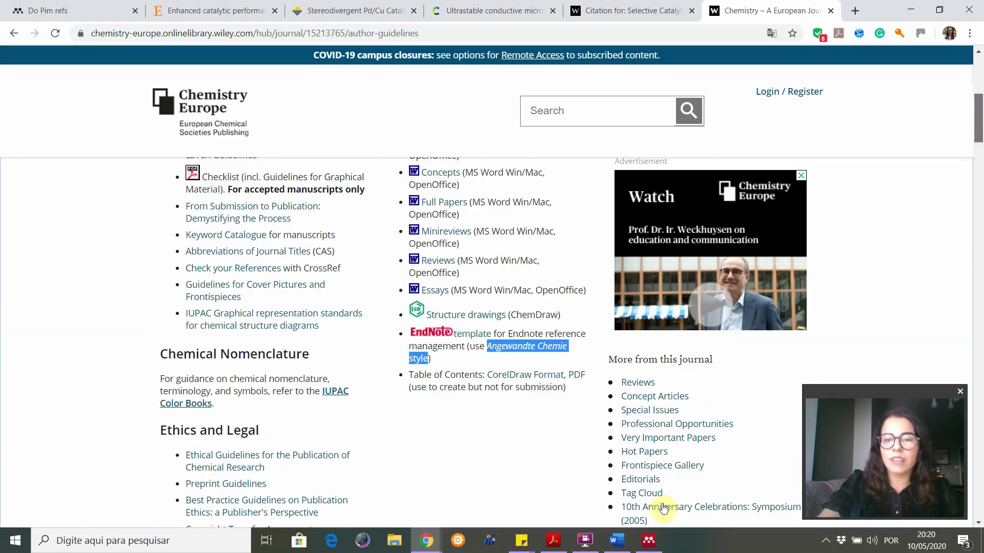
# Switch to Mendeley Desktop, search the available citation styles for "Ang", and select Angewandte Chemie International Edition
pyautogui.click(649, 541)
pyautogui.moveTo(427, 184); pyautogui.dragTo(368, 190)
pyautogui.write('Ang')
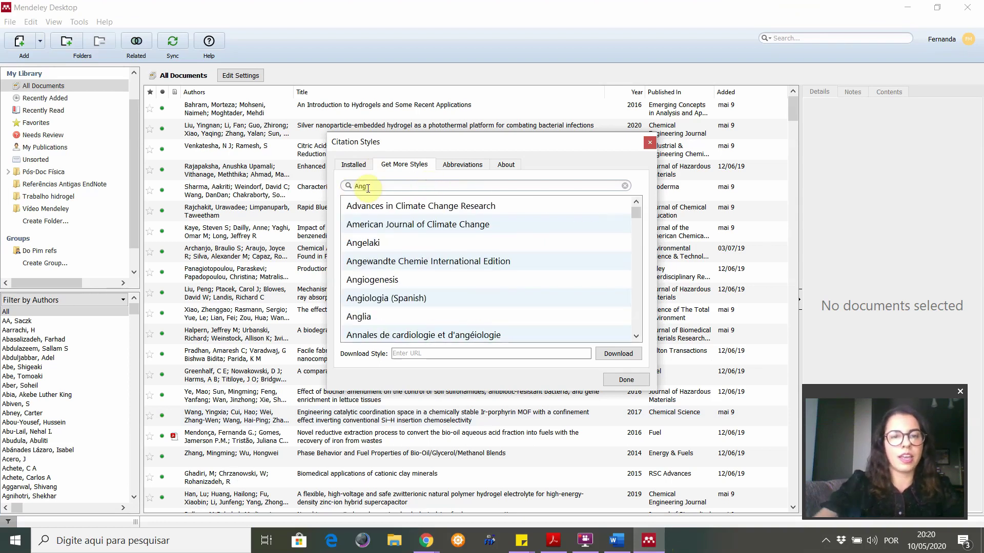
pyautogui.click(590, 266)
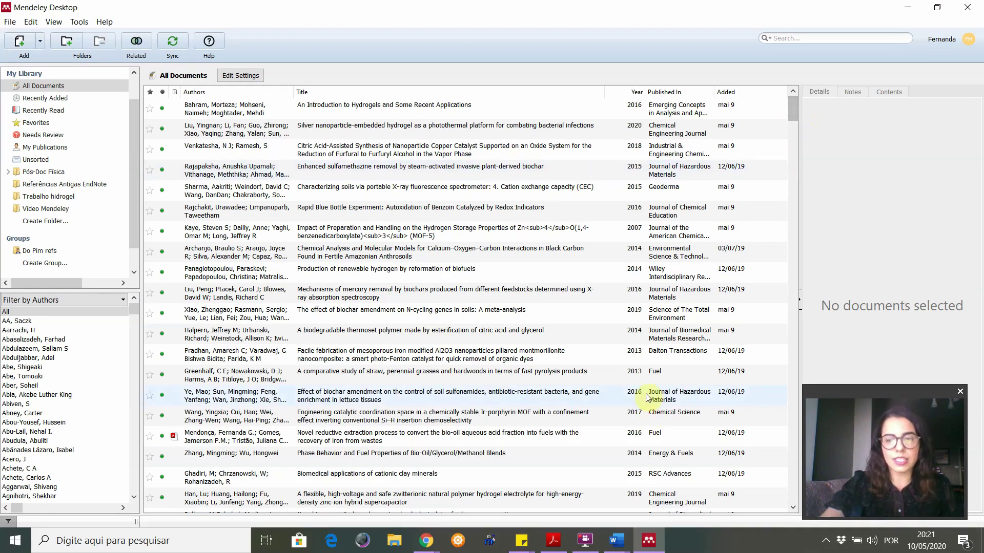
# Switch to the "minireview Confinement in MOFs" document in Word and place the cursor after "new synergistic properties." just before section 2
pyautogui.click(617, 541)
pyautogui.click(652, 506)
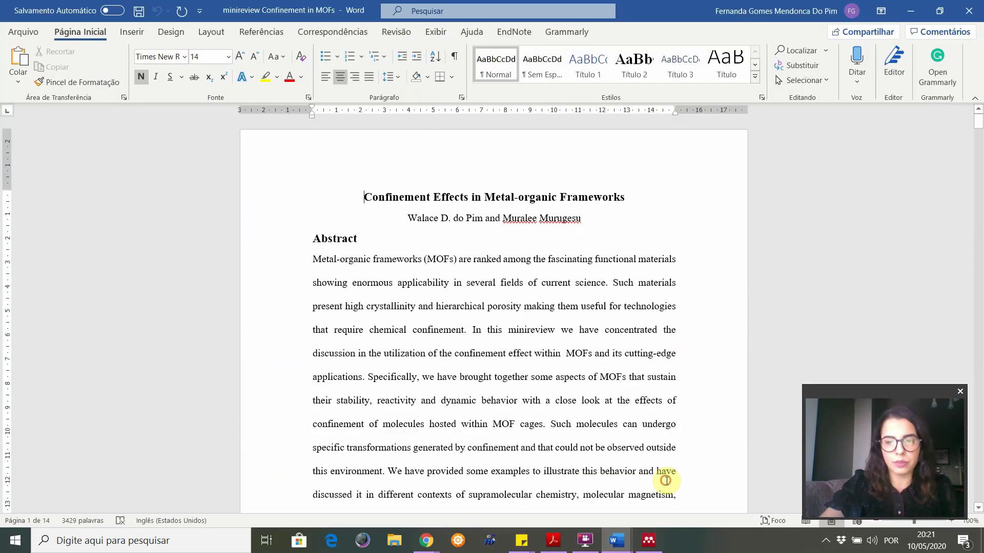
pyautogui.scroll(-10, 597, 313)
pyautogui.scroll(-4, 598, 314)
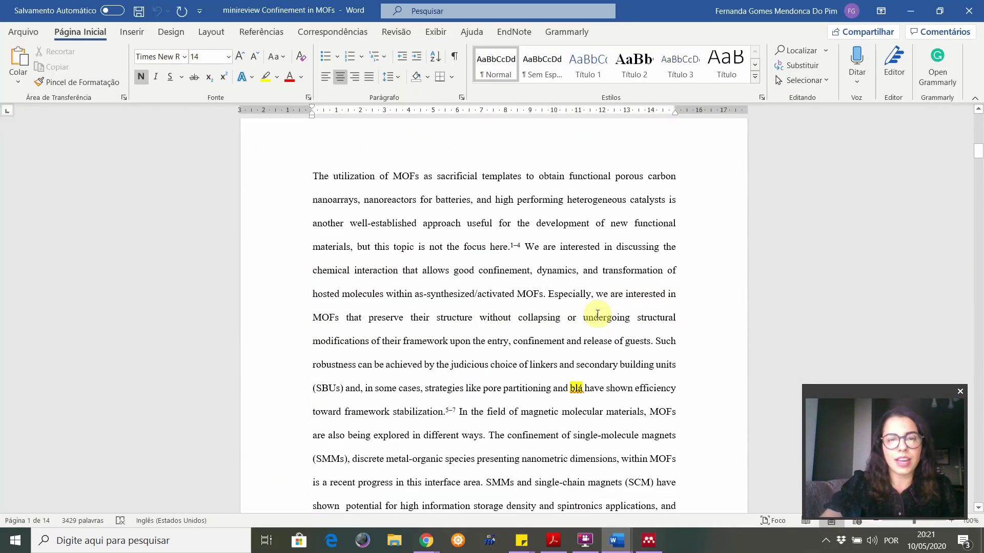
pyautogui.scroll(-1, 582, 374)
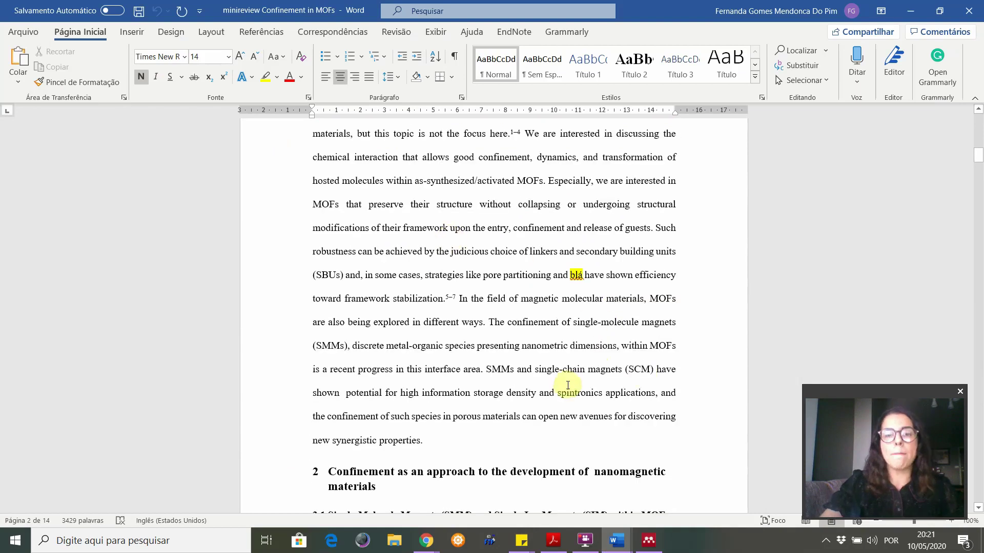
pyautogui.click(426, 441)
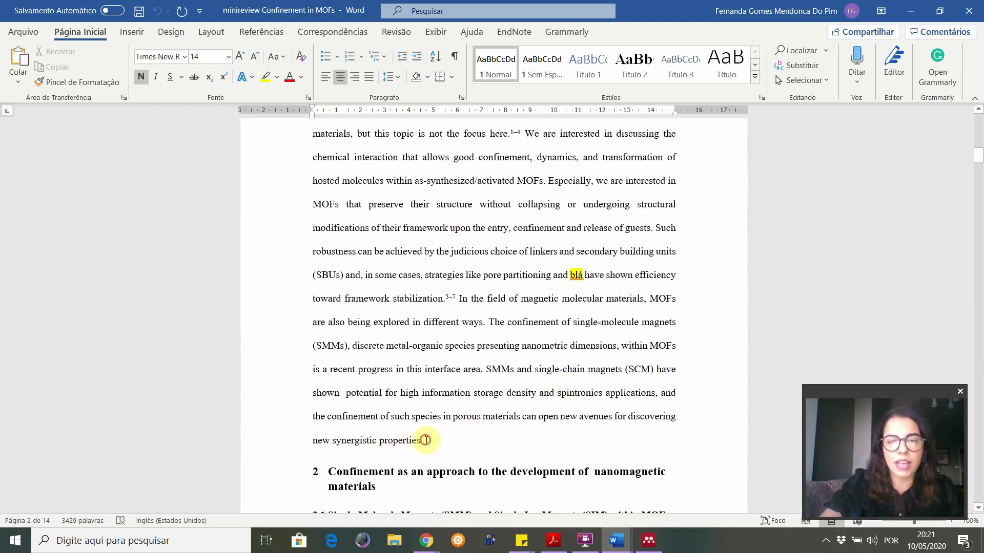
pyautogui.click(953, 522)
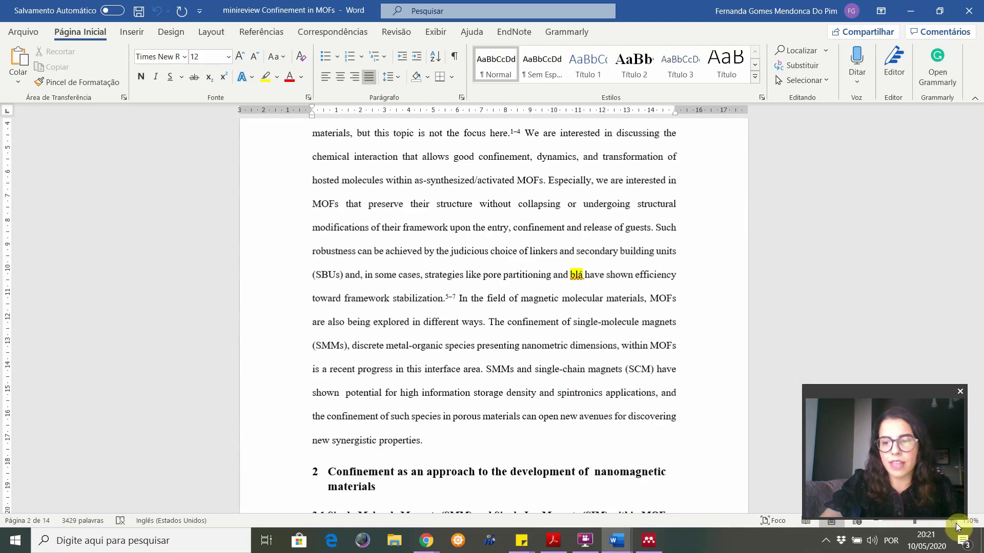
pyautogui.click(953, 522)
pyautogui.click(953, 521)
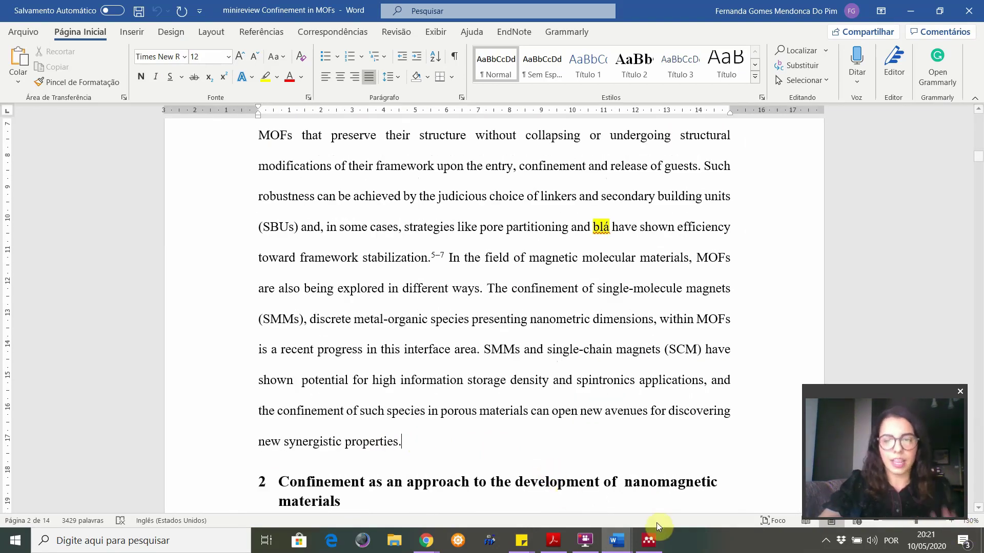
pyautogui.scroll(-3, 487, 351)
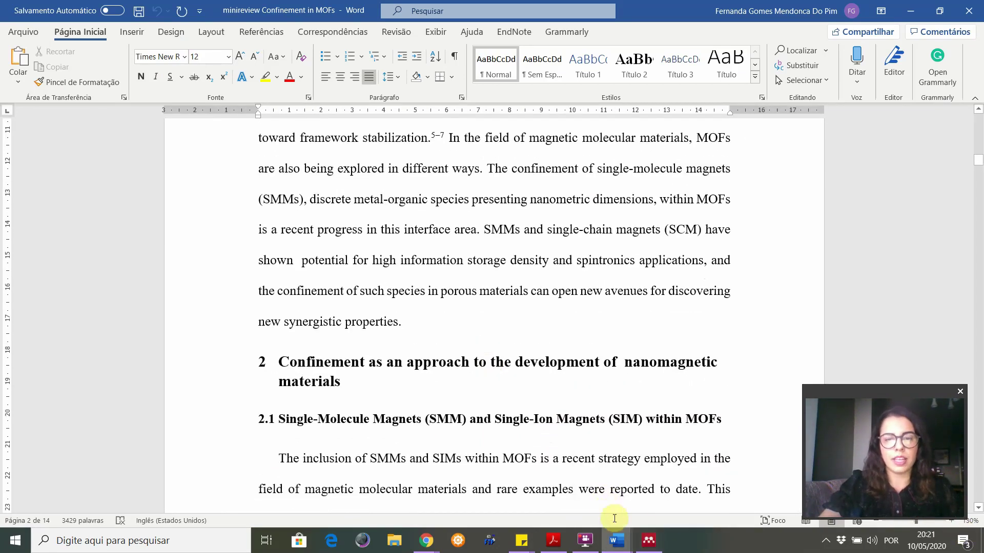
# Switch to Mendeley Desktop and copy the title of "Bio-oil production from Colombian bagasse by fast pyrolysis in a fluidized bed: An experimental study"
pyautogui.click(619, 507)
pyautogui.scroll(-3, 384, 359)
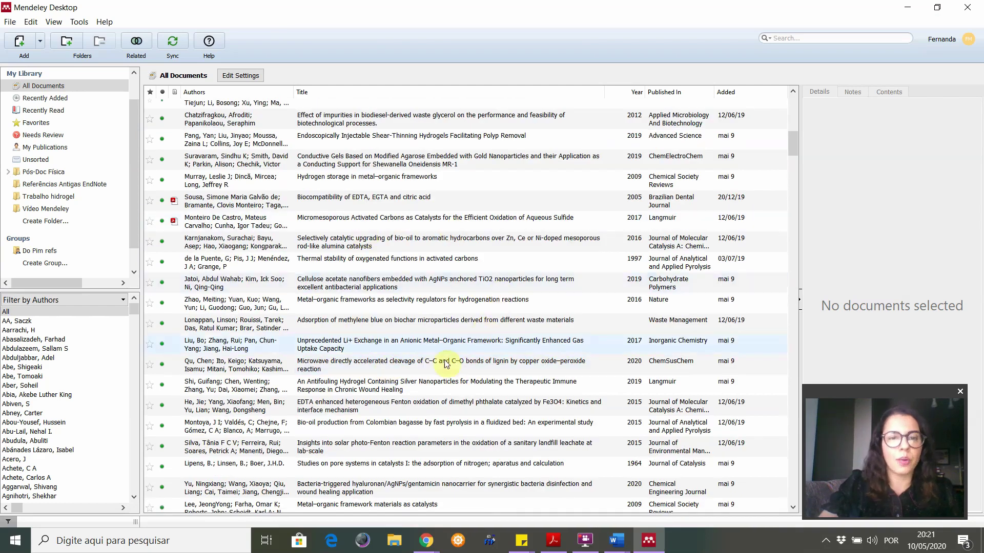
pyautogui.scroll(-2, 353, 333)
pyautogui.click(337, 310)
pyautogui.moveTo(892, 149); pyautogui.dragTo(808, 125)
pyautogui.hotkey('ctrl', 'c')
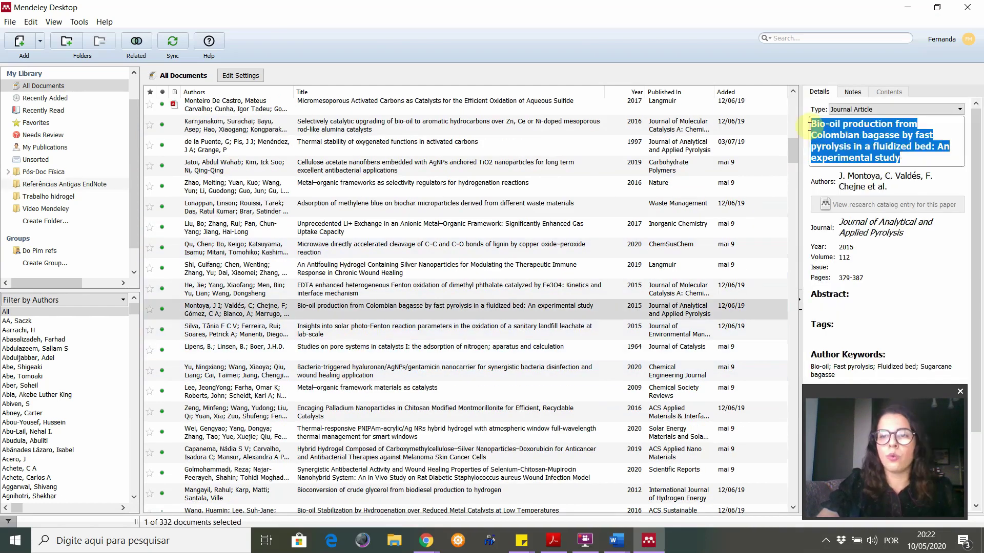
# In Word, insert a Mendeley citation for the copied title after "new synergistic properties." and import the document's missing references into My Library (existing folder)
pyautogui.hotkey('alt', 'Tab')
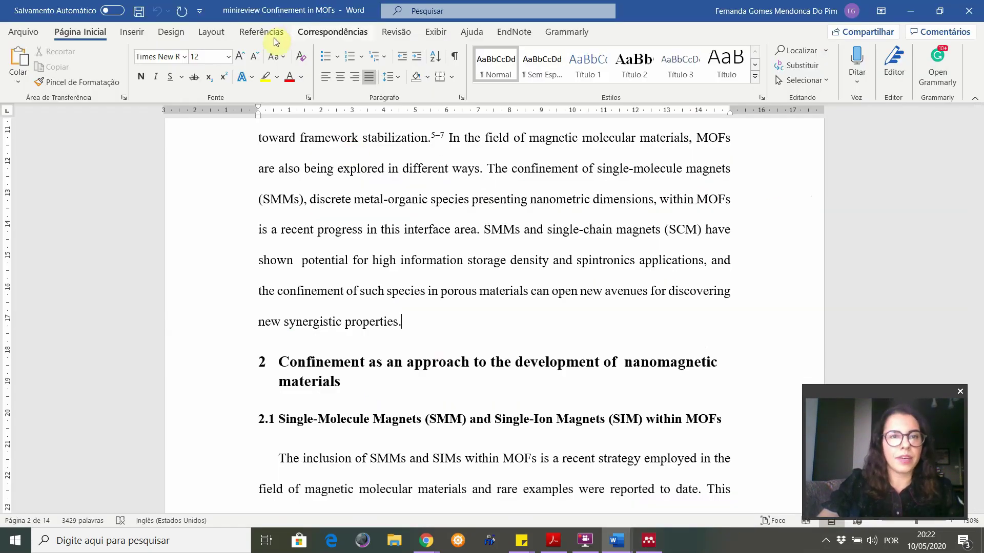
pyautogui.click(273, 36)
pyautogui.click(310, 62)
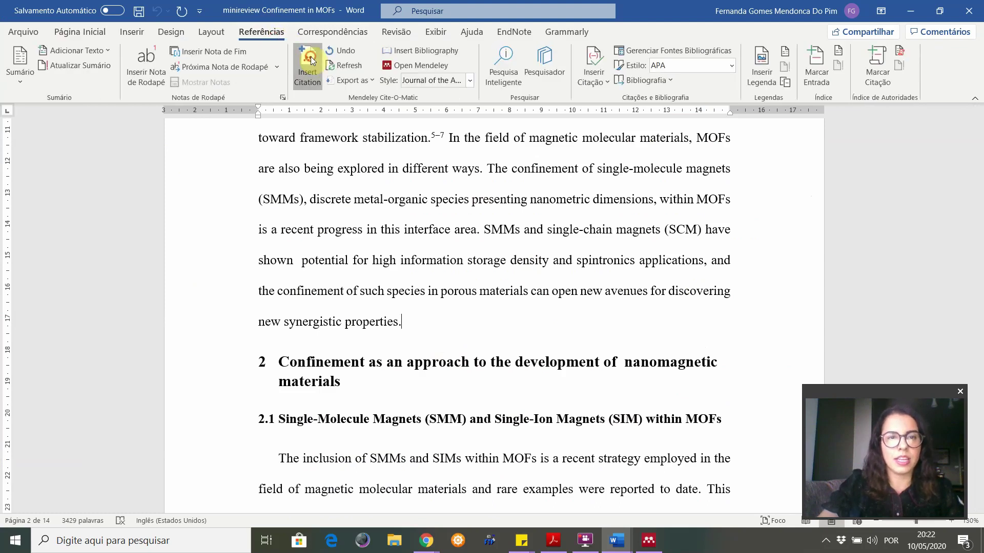
pyautogui.hotkey('ctrl', 'v')
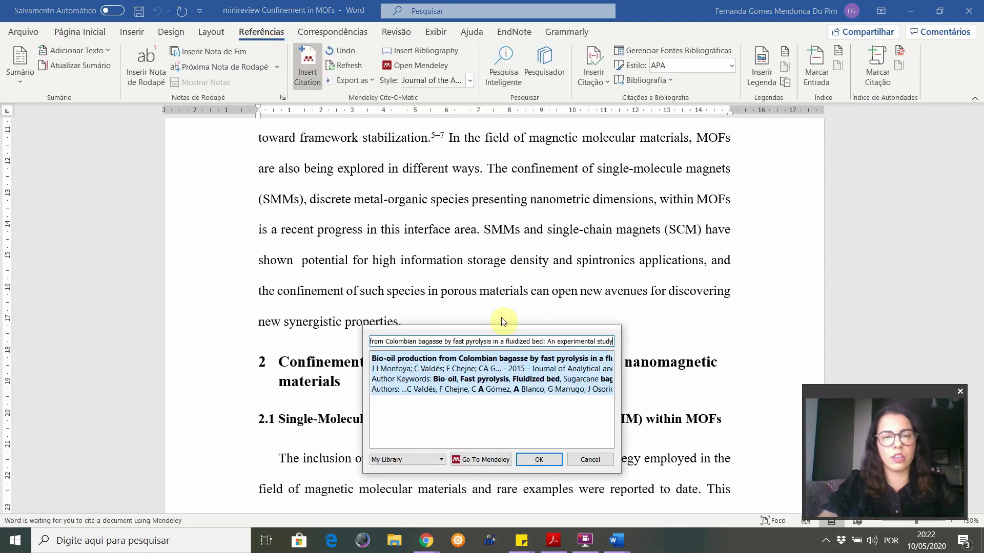
pyautogui.click(537, 460)
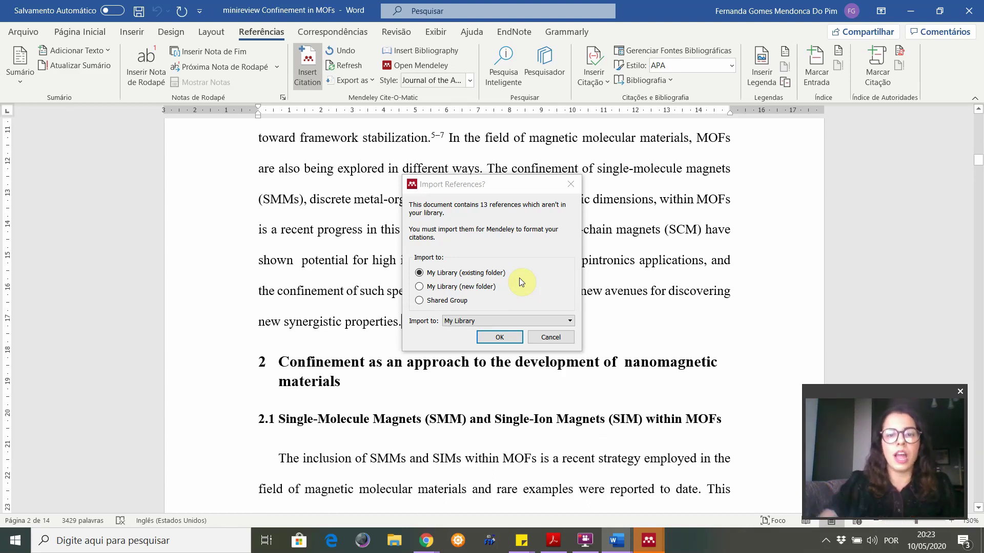
pyautogui.click(499, 337)
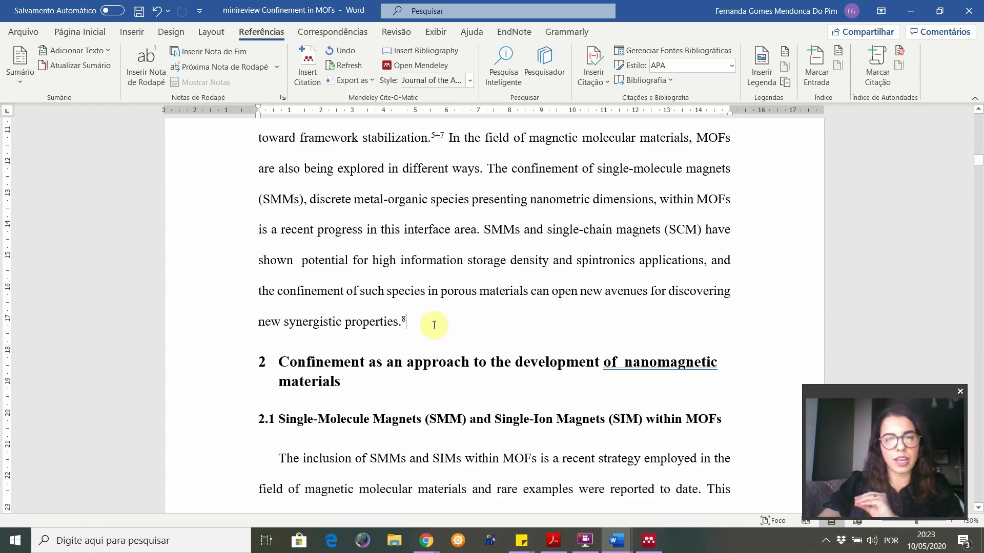
pyautogui.click(401, 321)
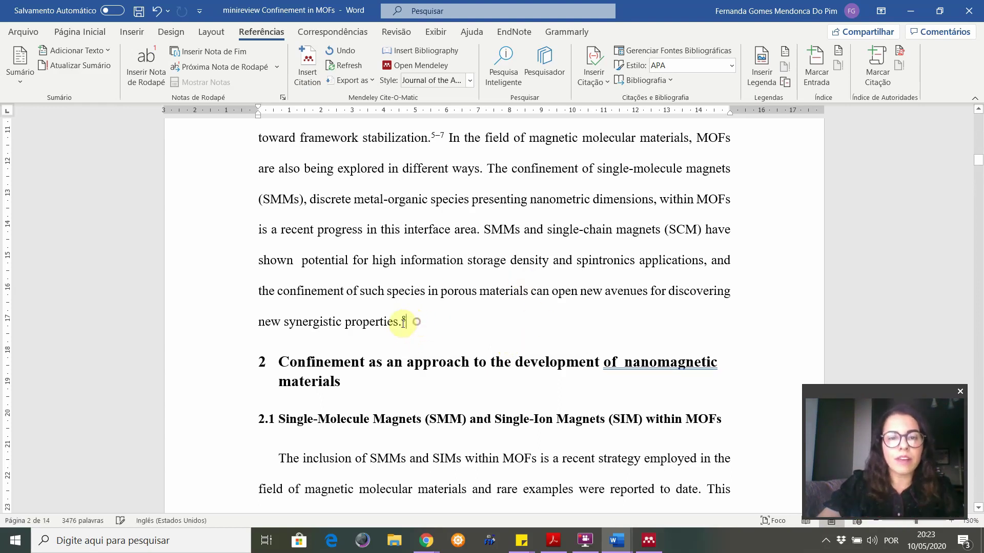
pyautogui.click(437, 322)
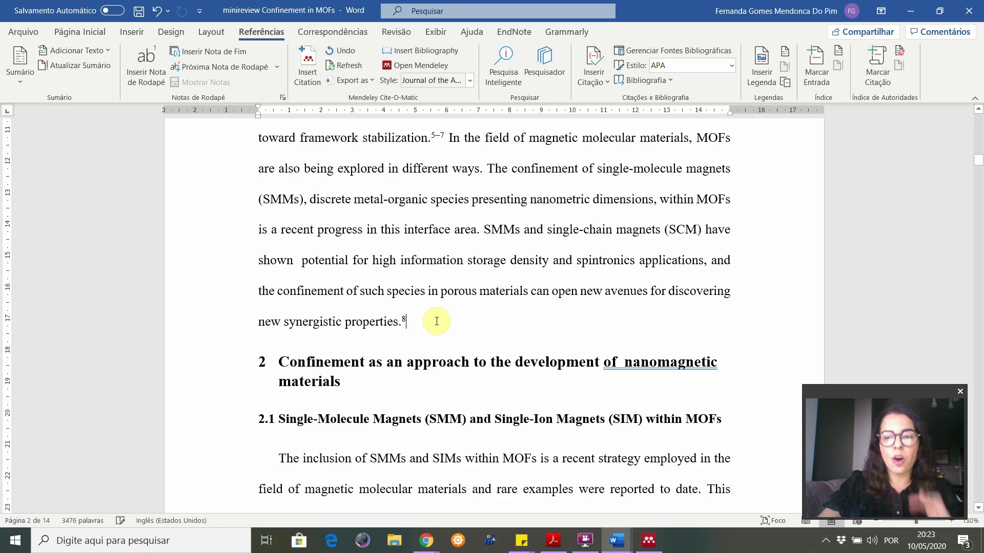